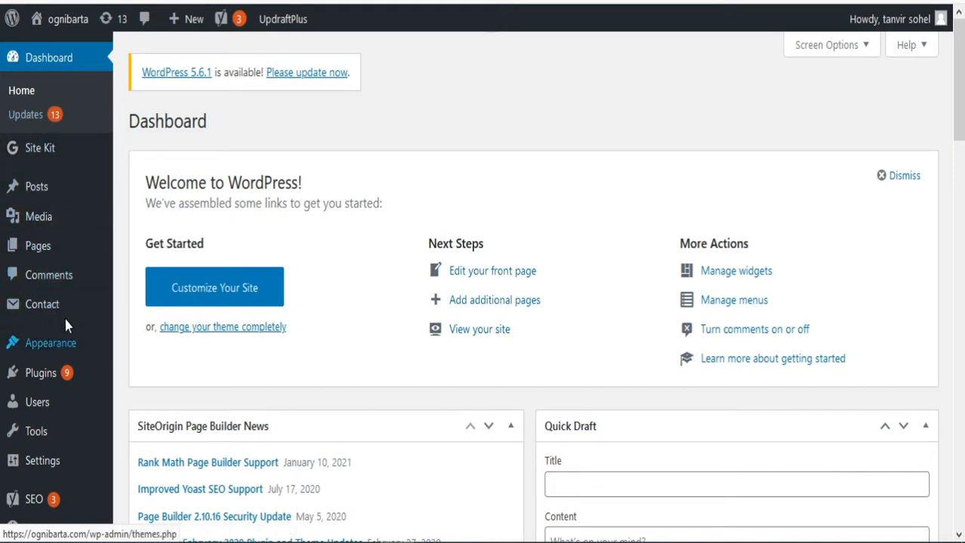
# - Open the active Jannah theme for customizing and review its Site Identity settings
pyautogui.moveTo(59, 356)
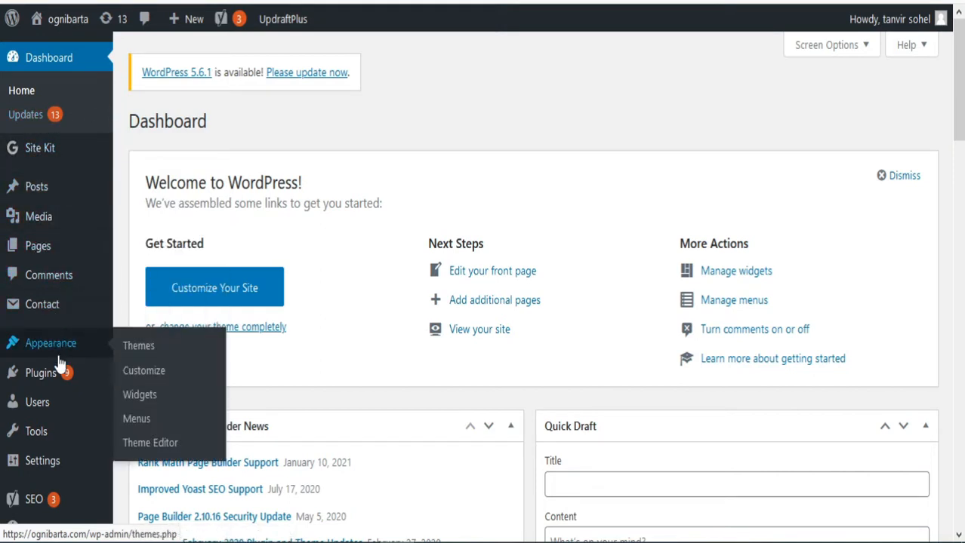
pyautogui.click(138, 346)
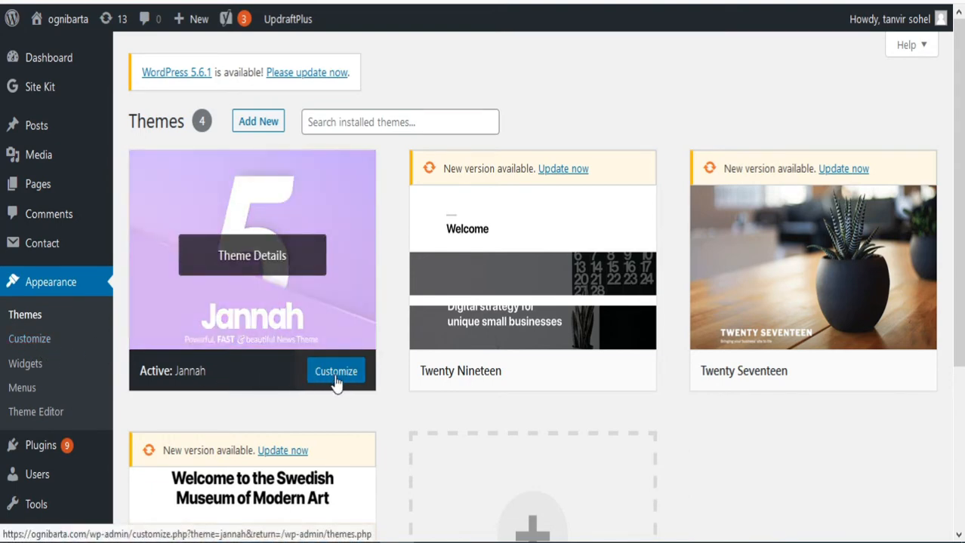
pyautogui.click(337, 382)
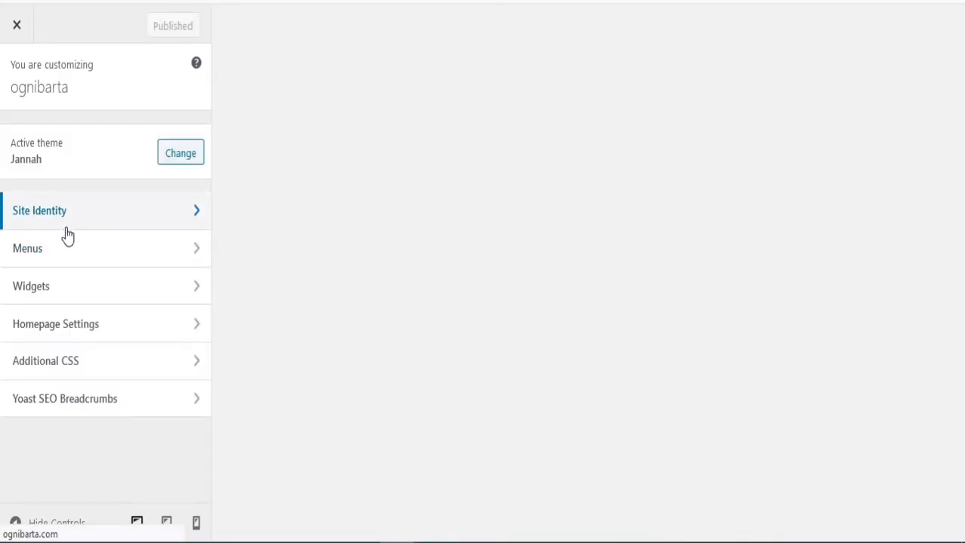
pyautogui.click(119, 219)
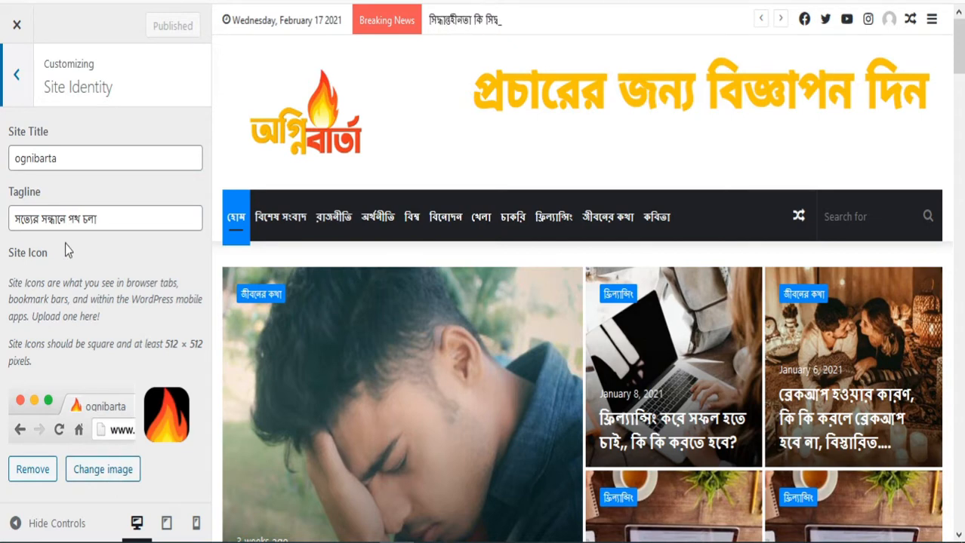
pyautogui.click(18, 85)
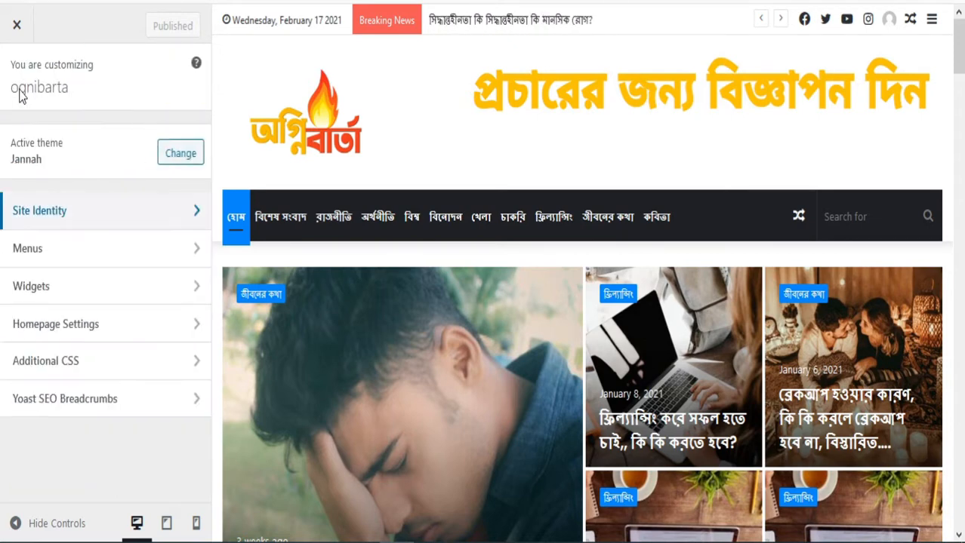
# - Review the footer menu's items and its menu location settings
pyautogui.click(124, 260)
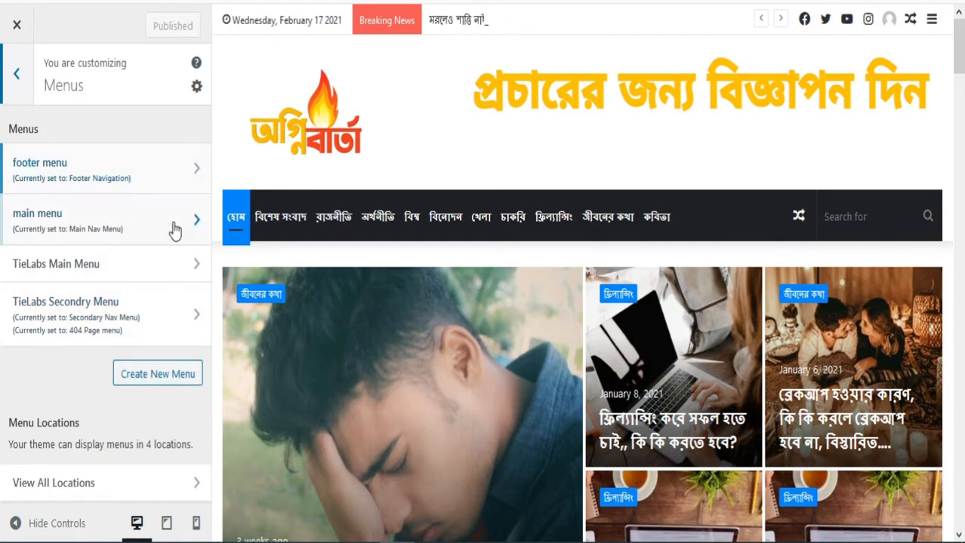
pyautogui.click(171, 175)
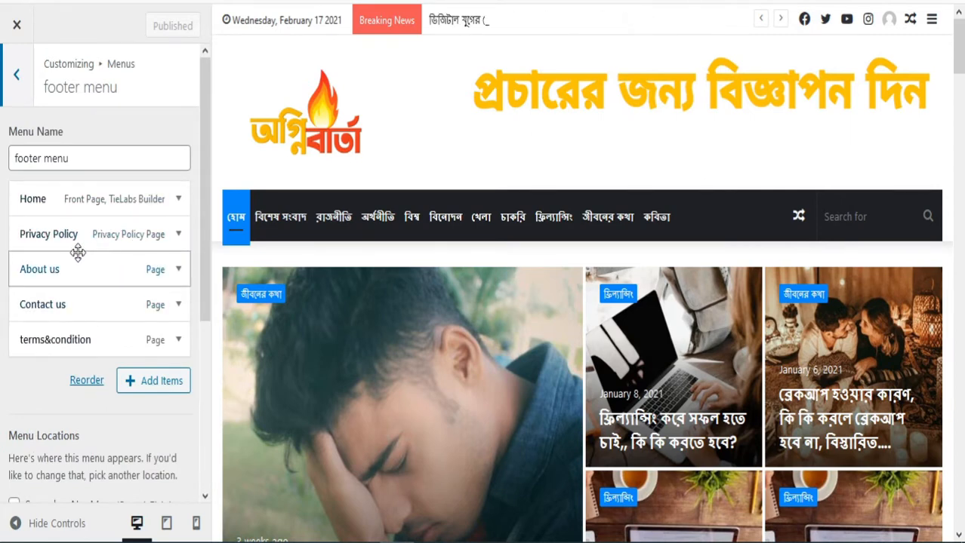
pyautogui.scroll(-1, 133, 308)
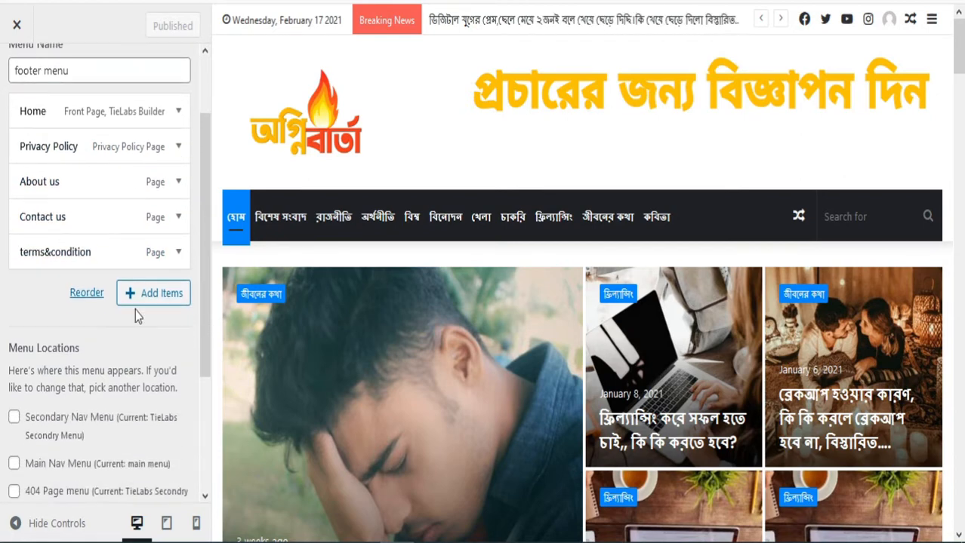
pyautogui.scroll(1, 146, 231)
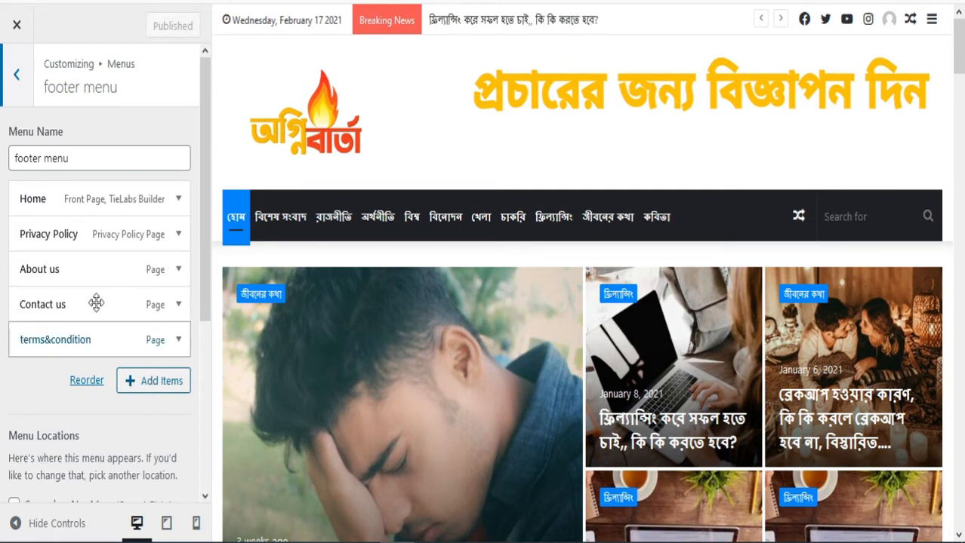
pyautogui.click(19, 87)
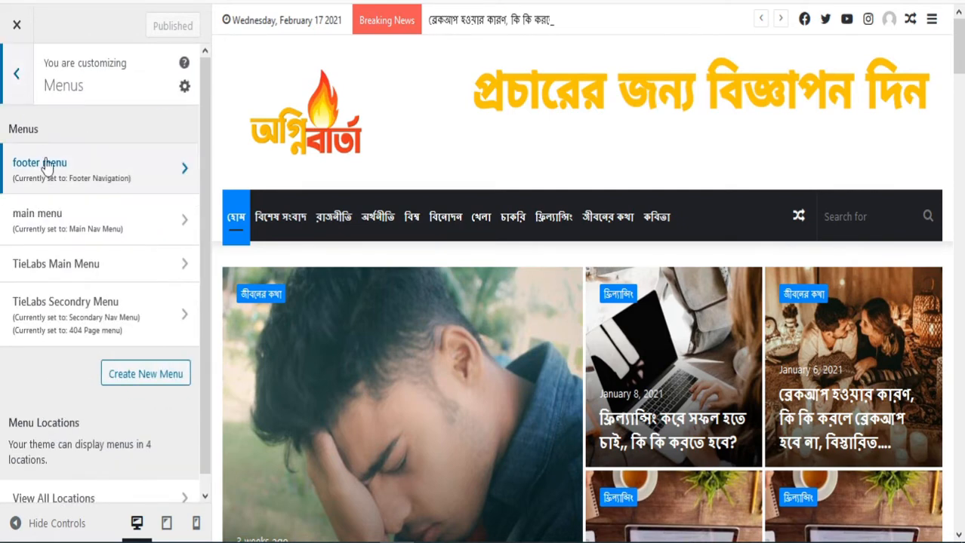
# - Open the main menu's settings and examine the site preview from the navigation bar down to the footer links
pyautogui.click(155, 235)
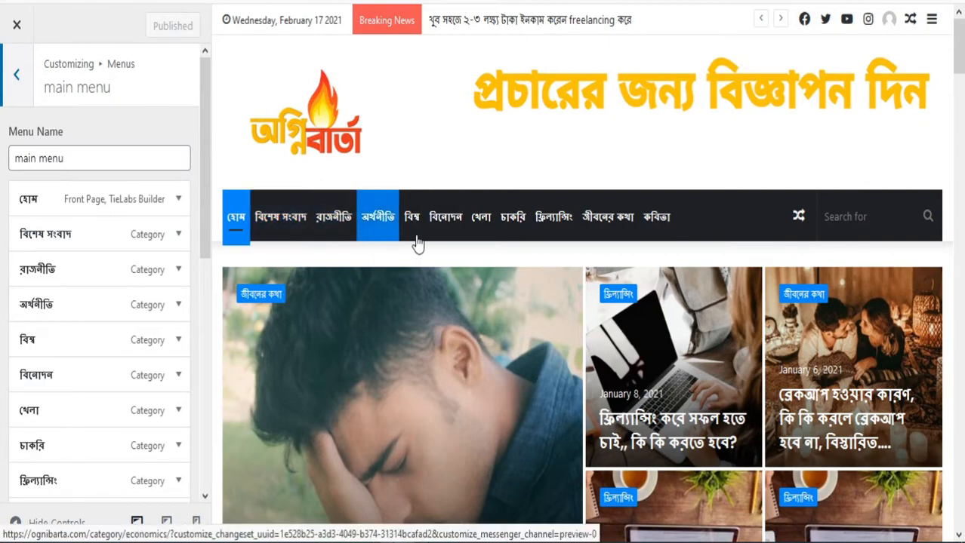
pyautogui.scroll(-5, 505, 280)
pyautogui.scroll(-20, 507, 285)
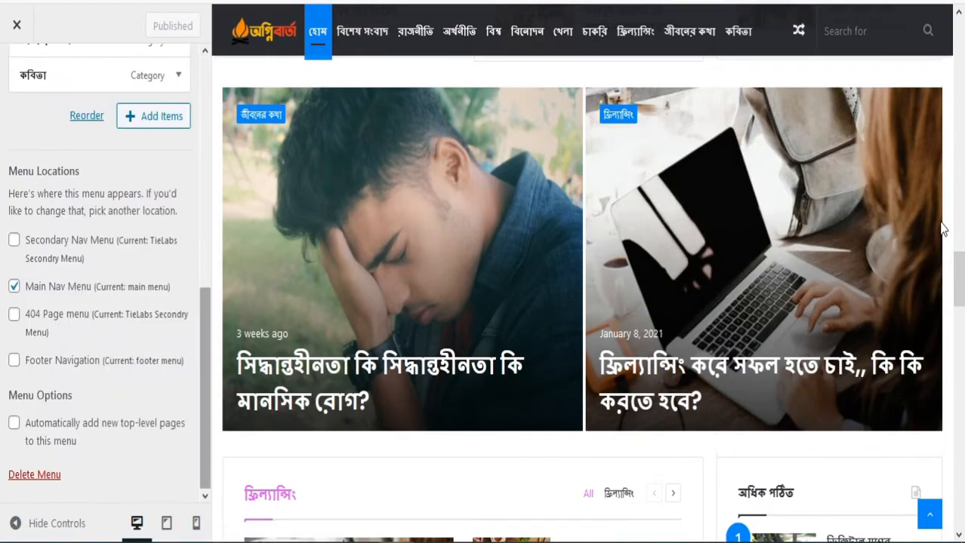
pyautogui.scroll(-8, 942, 228)
pyautogui.scroll(-5, 454, 330)
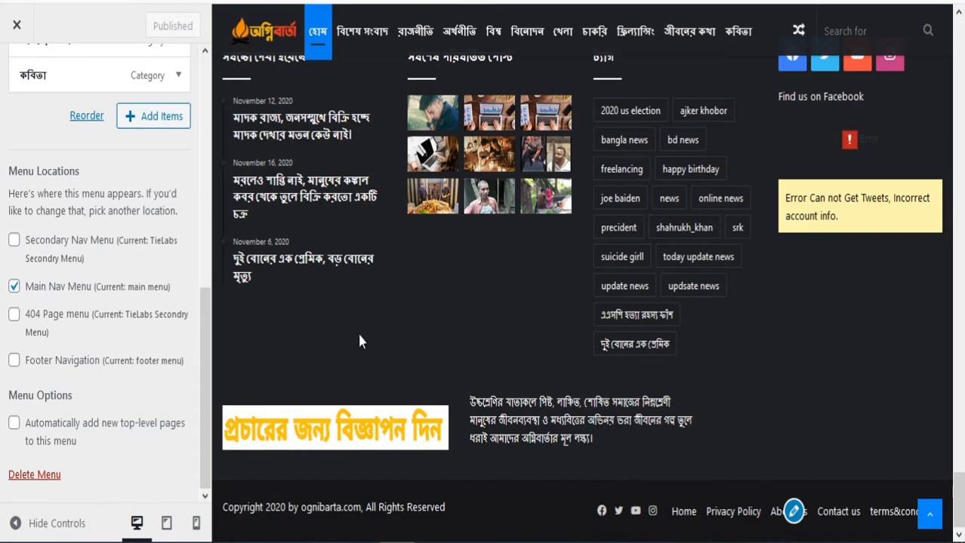
pyautogui.scroll(10, 359, 337)
pyautogui.scroll(20, 262, 317)
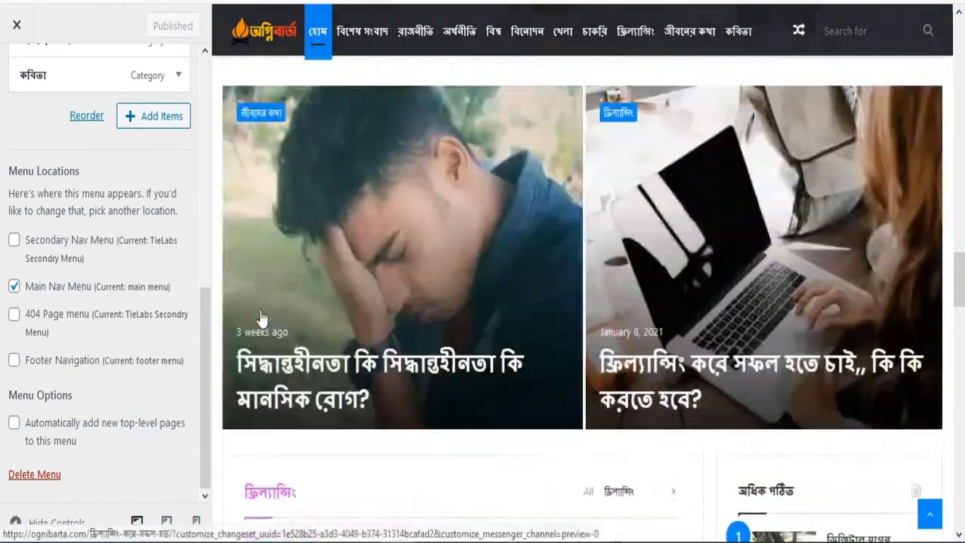
pyautogui.scroll(10, 348, 314)
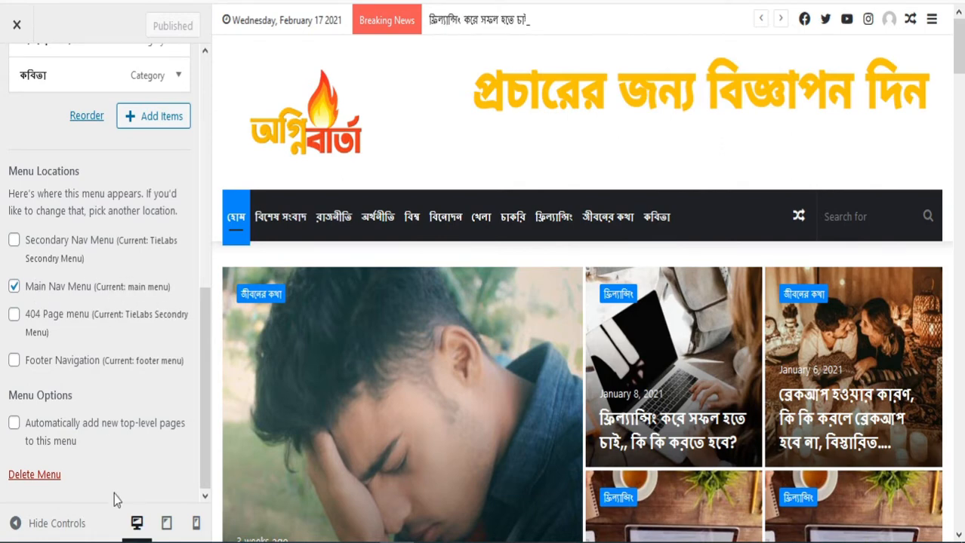
# - Review the main menu's category items and return to the main list of customization sections
pyautogui.scroll(4, 54, 240)
pyautogui.scroll(3, 151, 234)
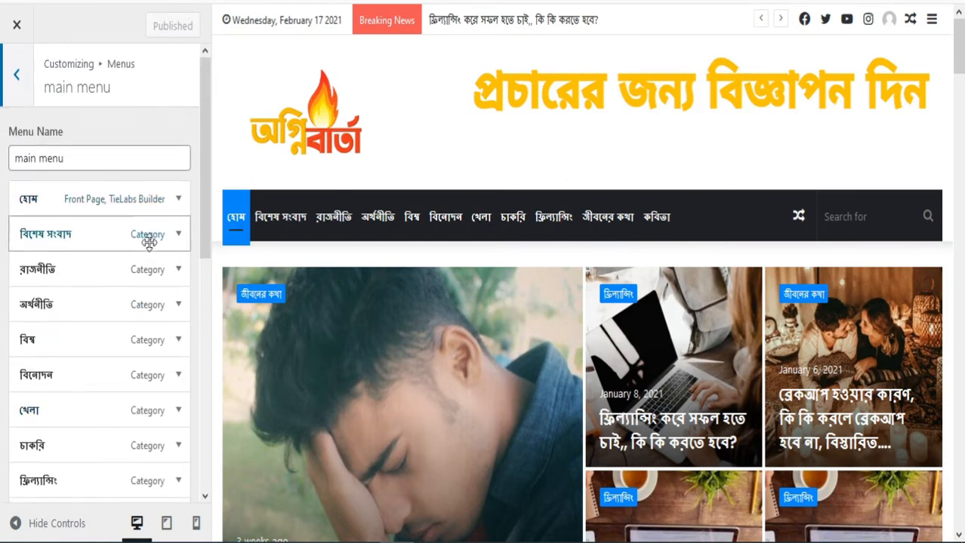
pyautogui.scroll(-3, 125, 291)
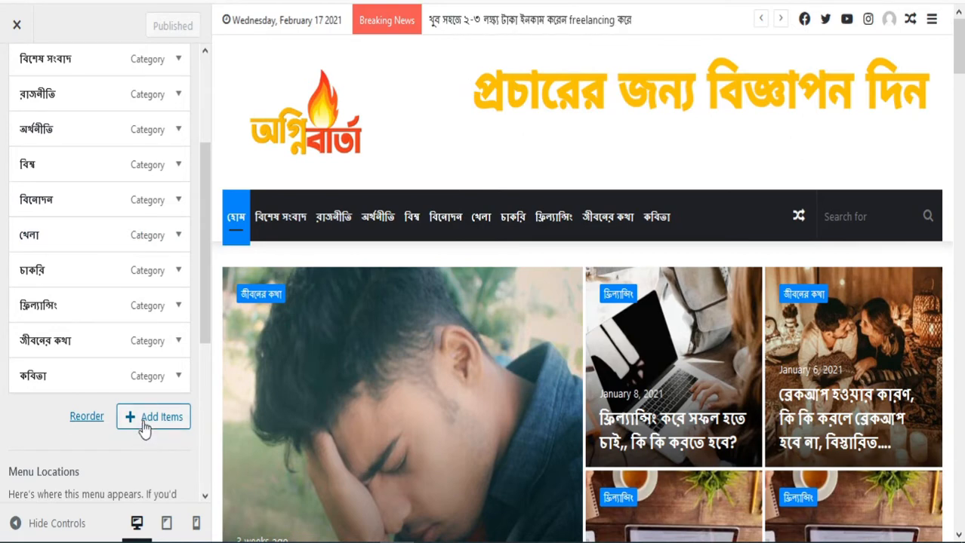
pyautogui.scroll(3, 144, 377)
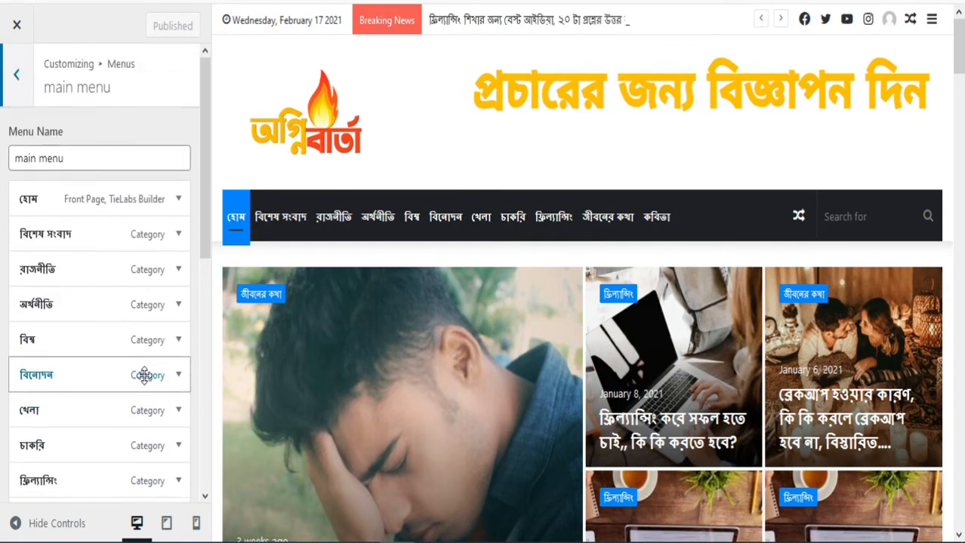
pyautogui.click(17, 75)
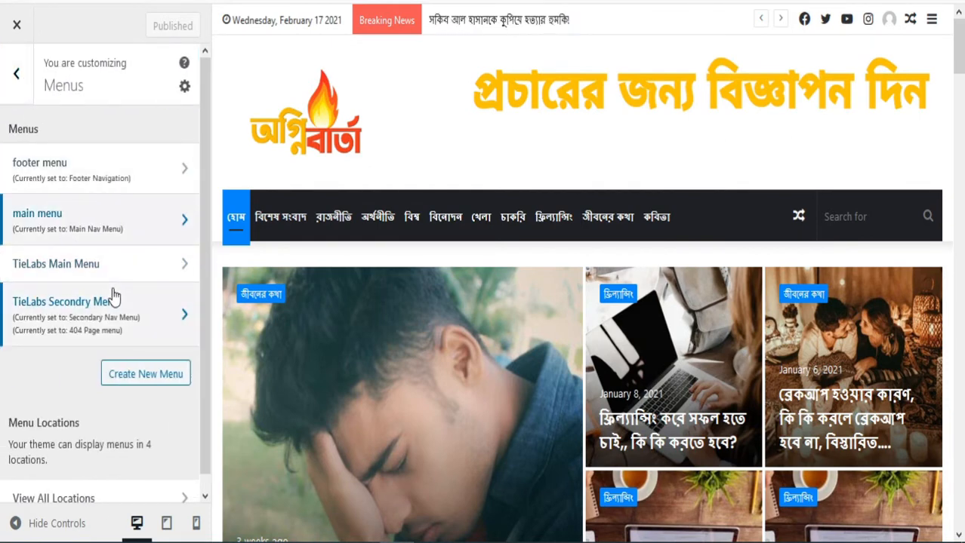
pyautogui.click(22, 87)
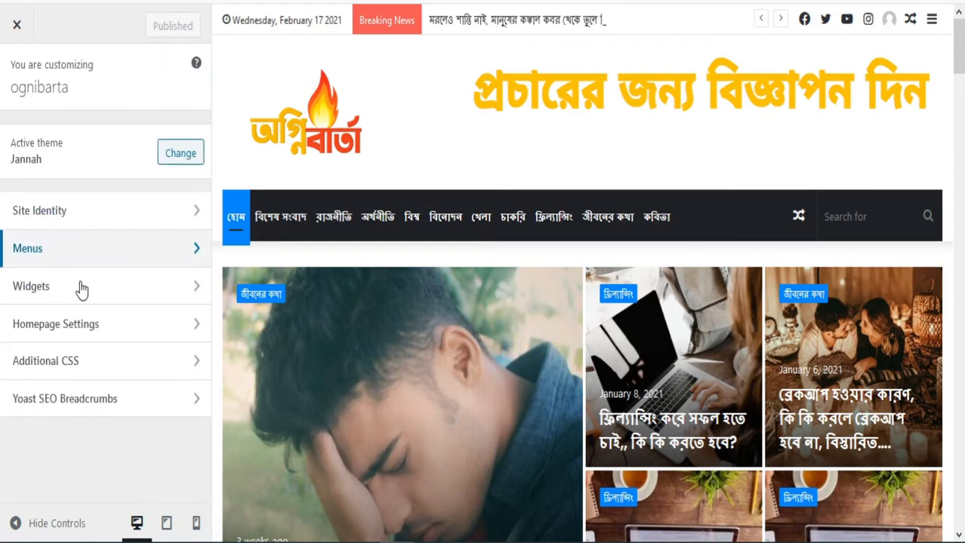
# - Open the সাম্প্রতিক পোস্ট posts list widget in the Slide Widget Area and view its available post orders
pyautogui.click(126, 287)
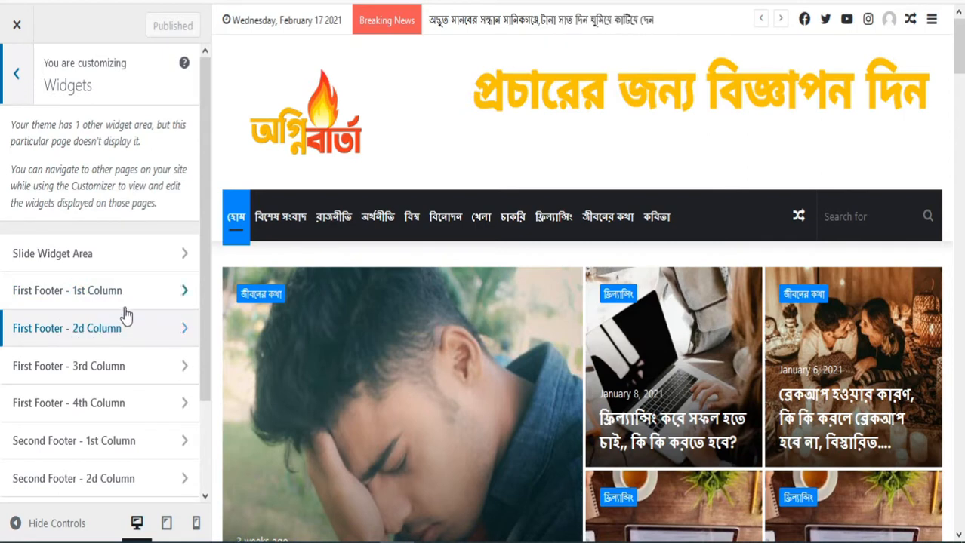
pyautogui.click(102, 268)
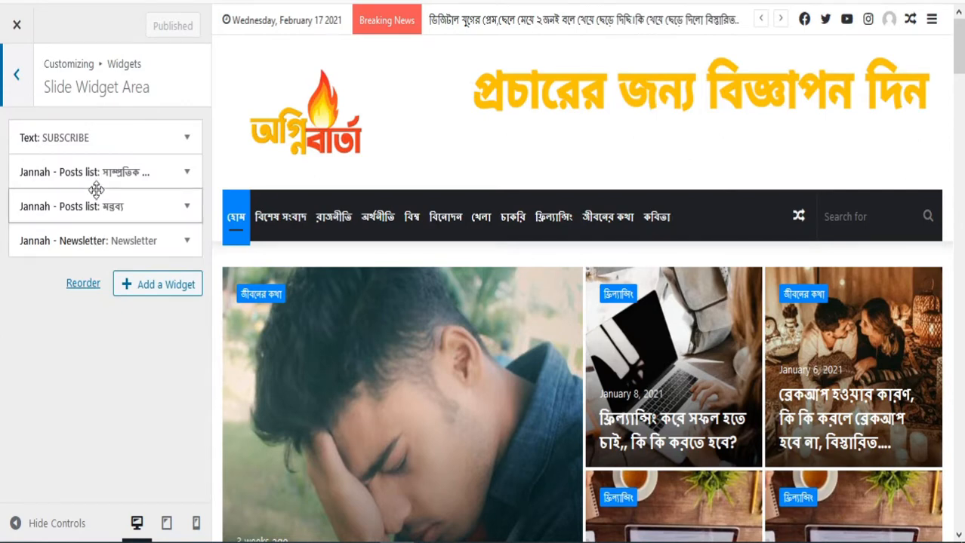
pyautogui.click(187, 173)
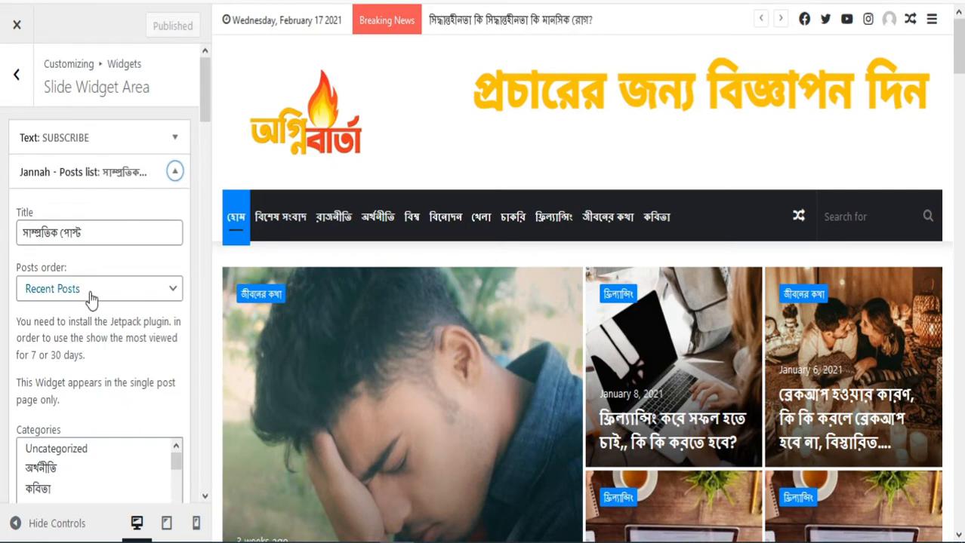
pyautogui.click(168, 293)
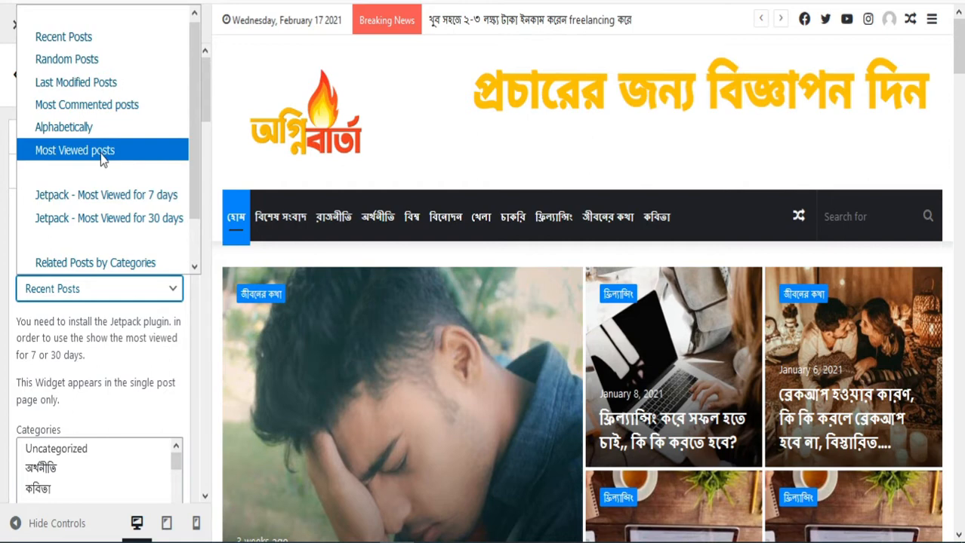
pyautogui.click(172, 295)
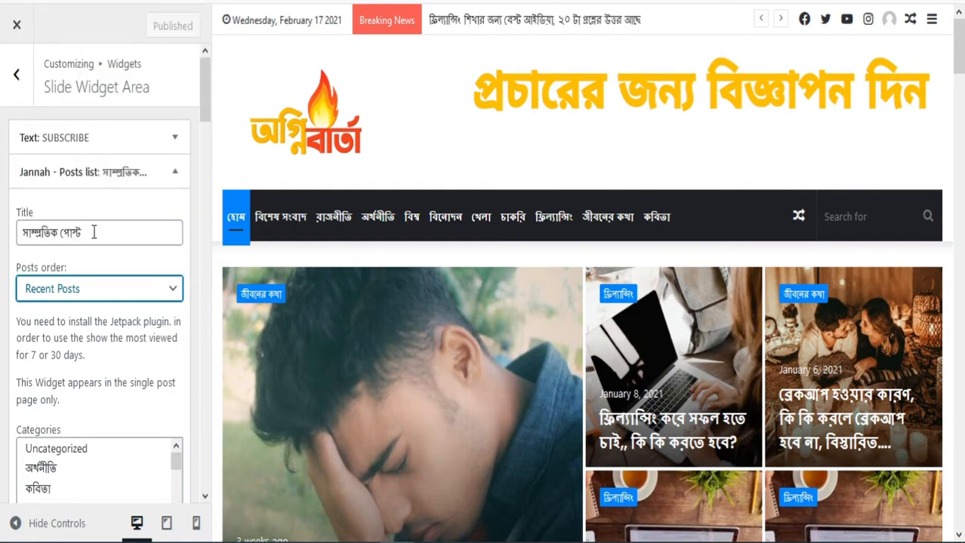
# - Compare the সাম্প্রতিক পোস্ট widget's category and post number settings with the matching section in the site preview
pyautogui.scroll(-2, 134, 234)
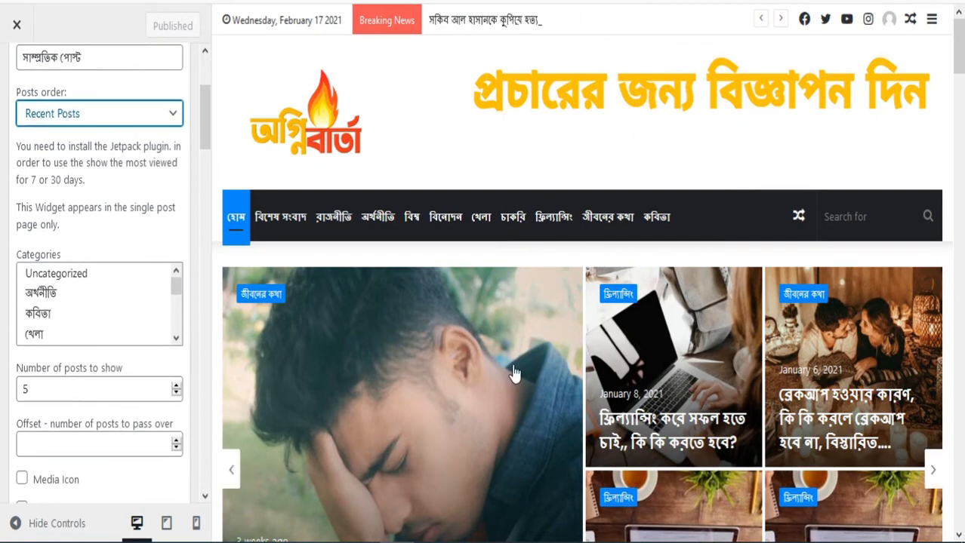
pyautogui.scroll(-5, 619, 302)
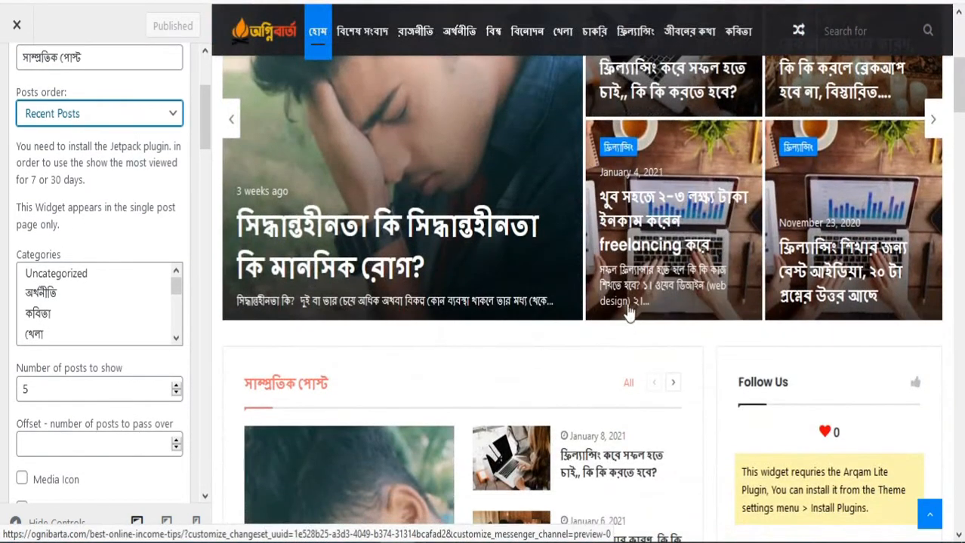
pyautogui.scroll(-3, 295, 370)
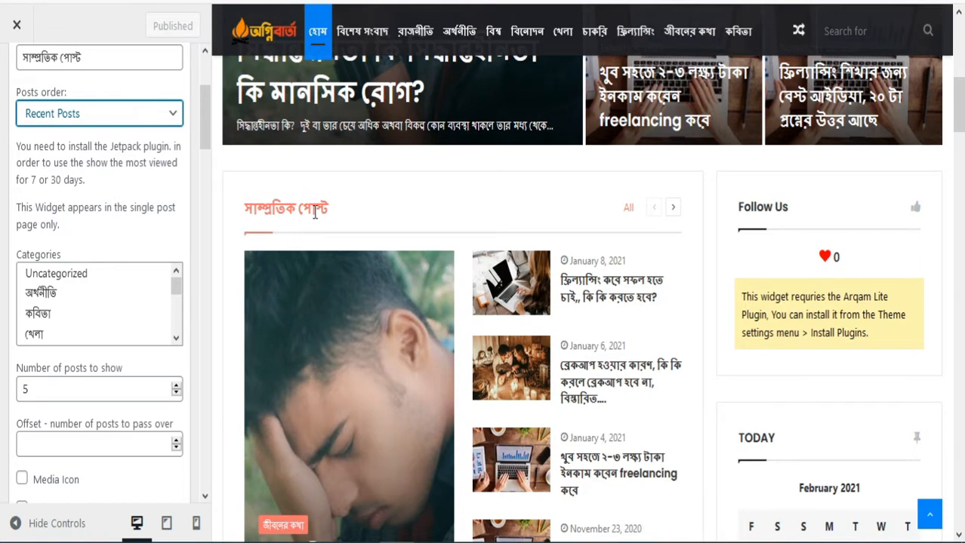
pyautogui.scroll(3, 252, 155)
pyautogui.scroll(2, 138, 131)
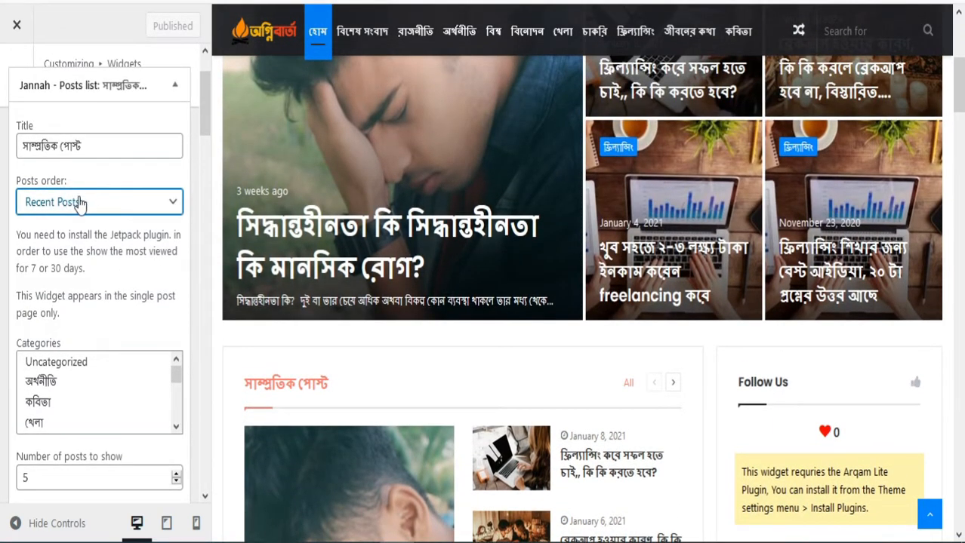
# - Check the post order choices of the সাম্প্রতিক পোস্ট widget again and collapse the widget
pyautogui.click(168, 206)
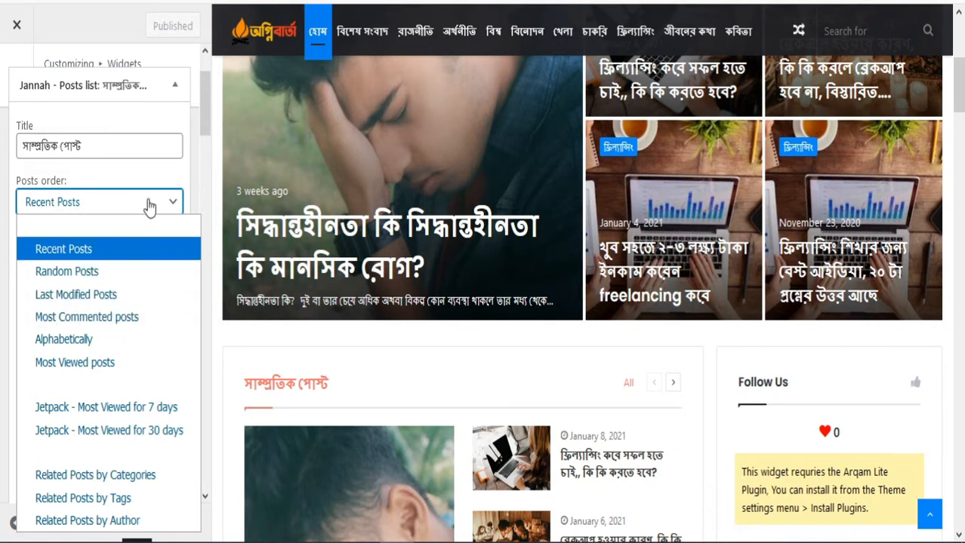
pyautogui.click(173, 210)
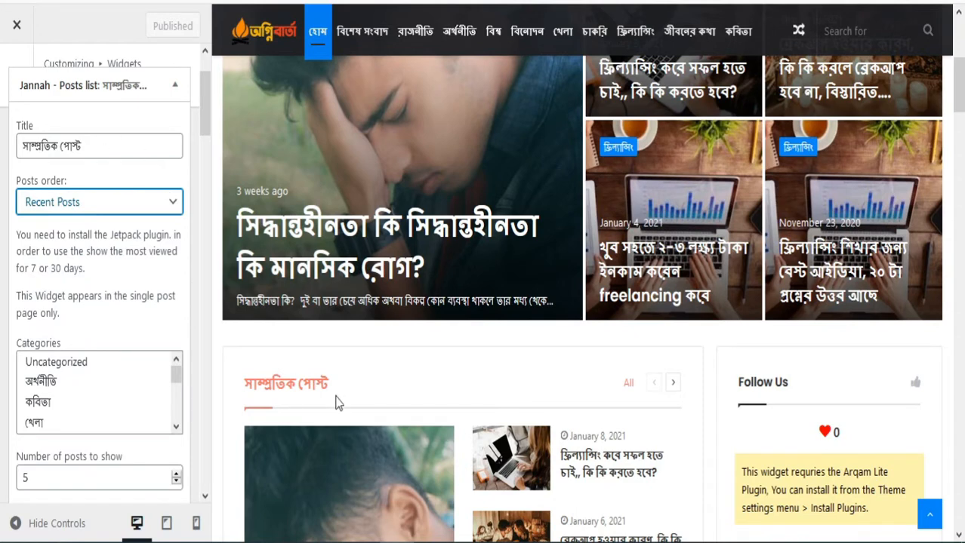
pyautogui.scroll(2, 121, 170)
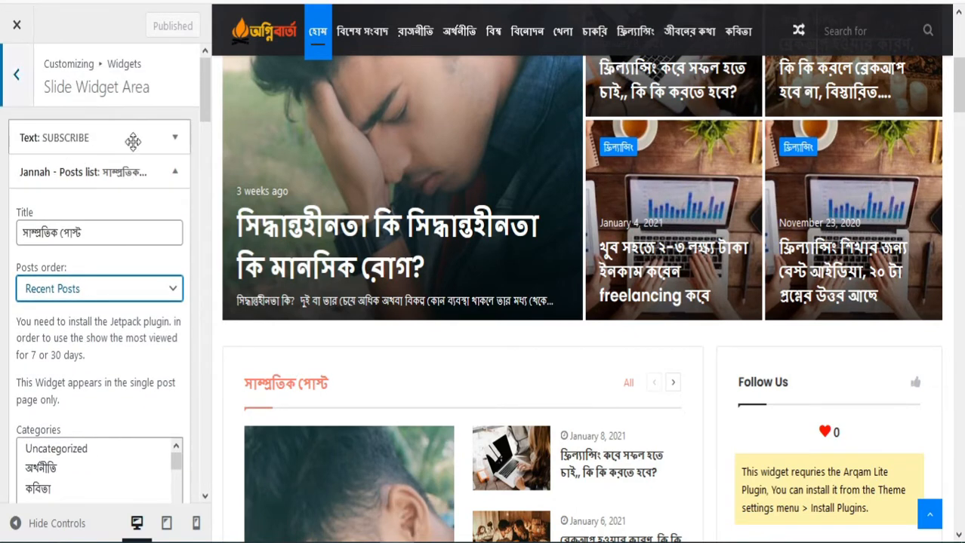
pyautogui.click(176, 172)
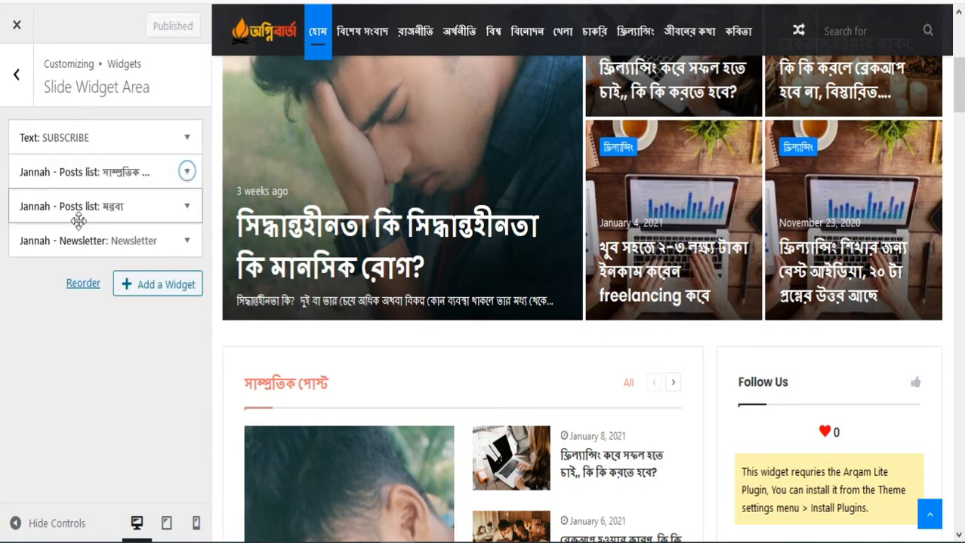
# - Open the মন্তব্য posts list widget, compare its settings with the post lists in the site preview, and collapse it
pyautogui.click(188, 210)
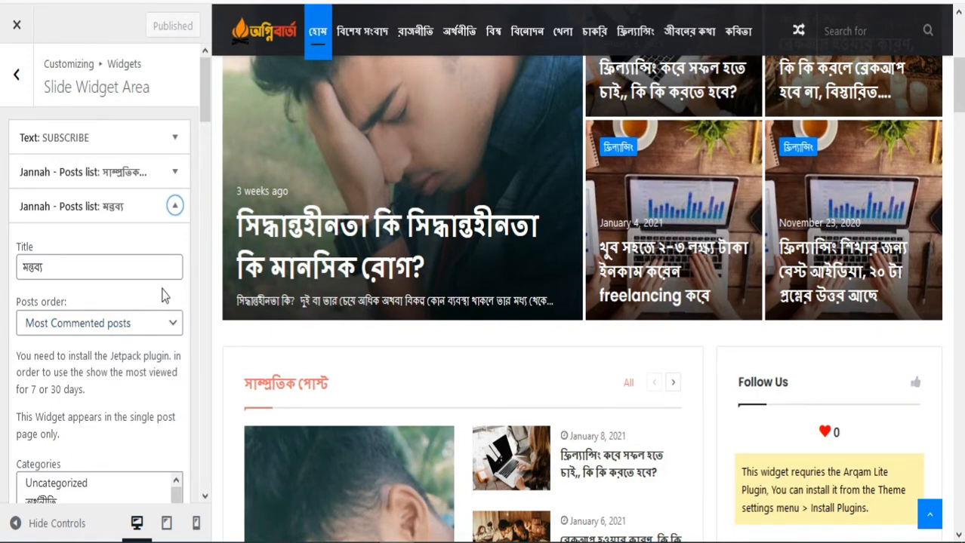
pyautogui.scroll(-10, 724, 369)
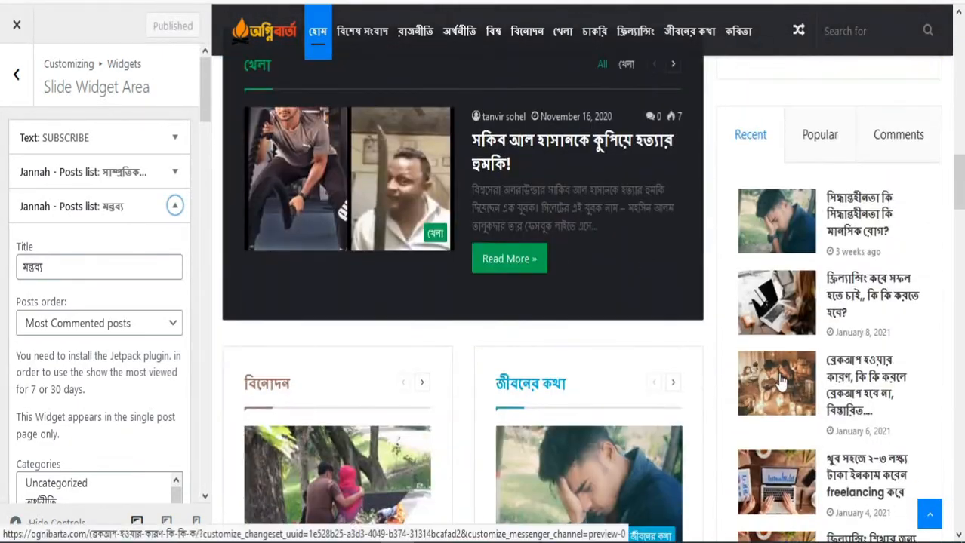
pyautogui.scroll(-10, 781, 381)
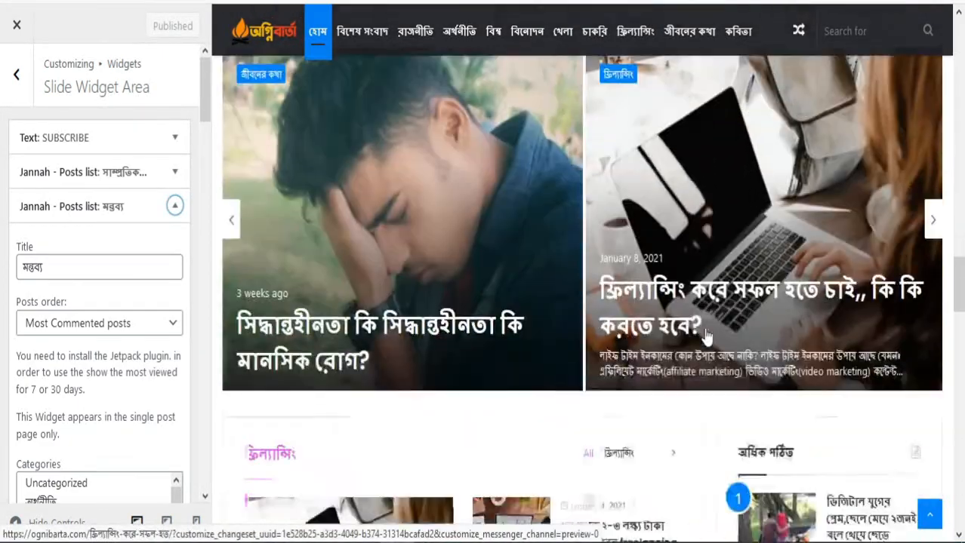
pyautogui.scroll(-1, 706, 334)
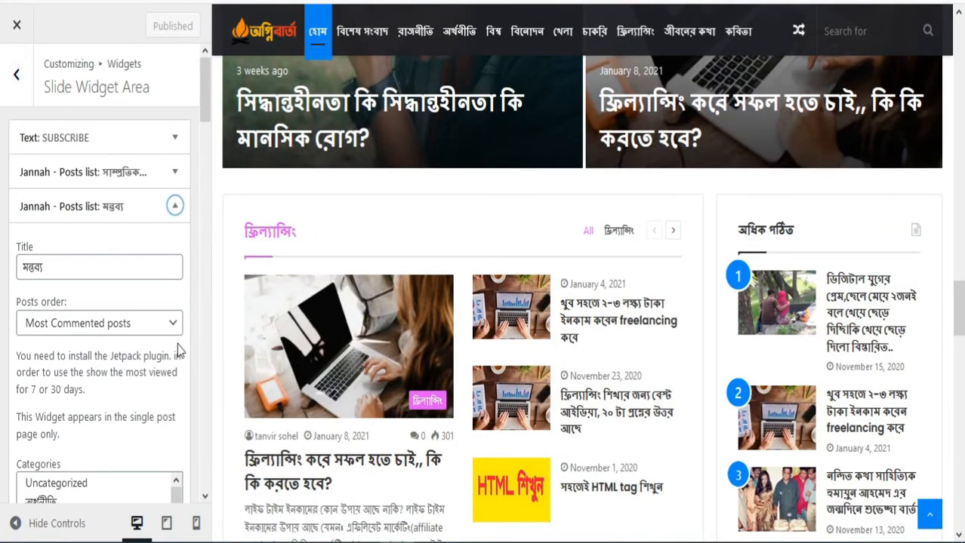
pyautogui.click(175, 206)
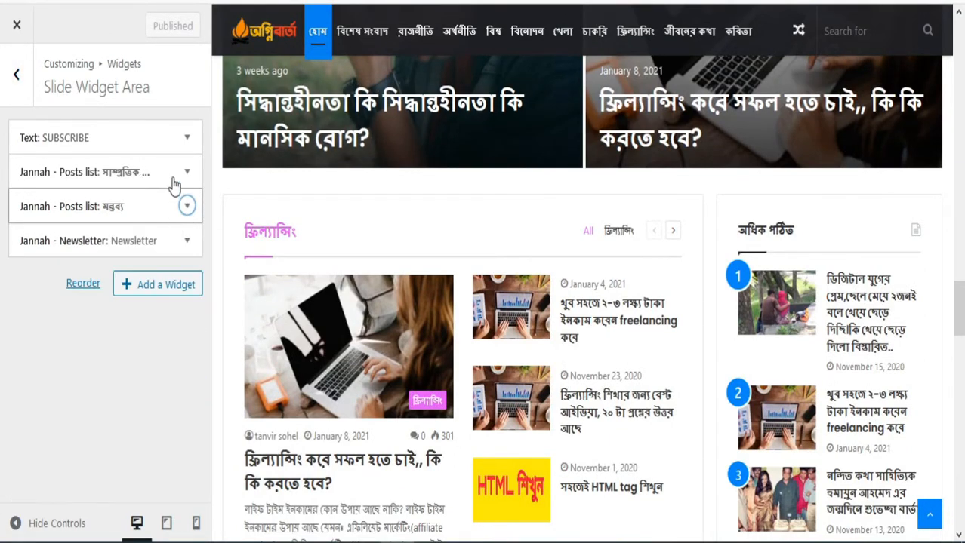
# - Open the SUBSCRIBE text widget and look through the home page preview's sections, sidebar and footer for where widgets appear
pyautogui.click(188, 139)
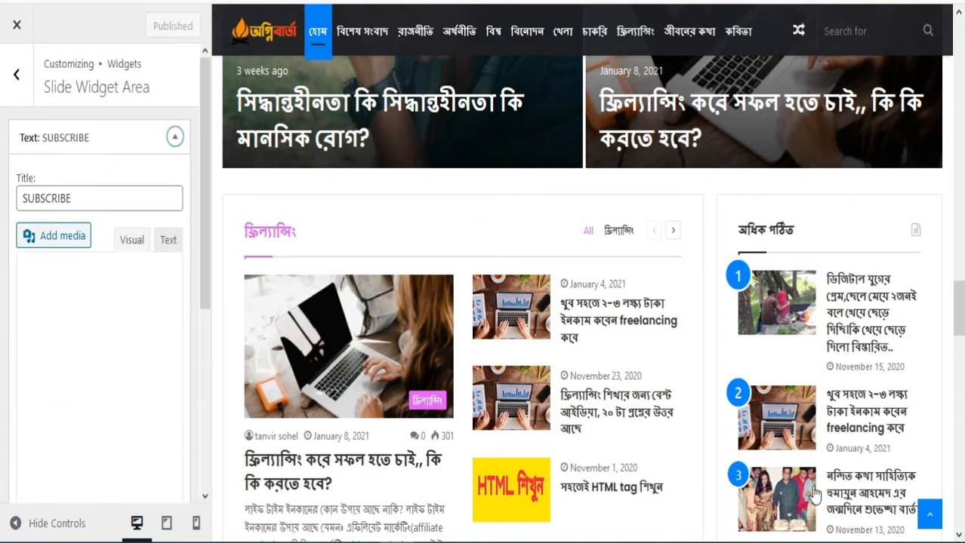
pyautogui.scroll(-10, 796, 378)
pyautogui.scroll(-10, 796, 378)
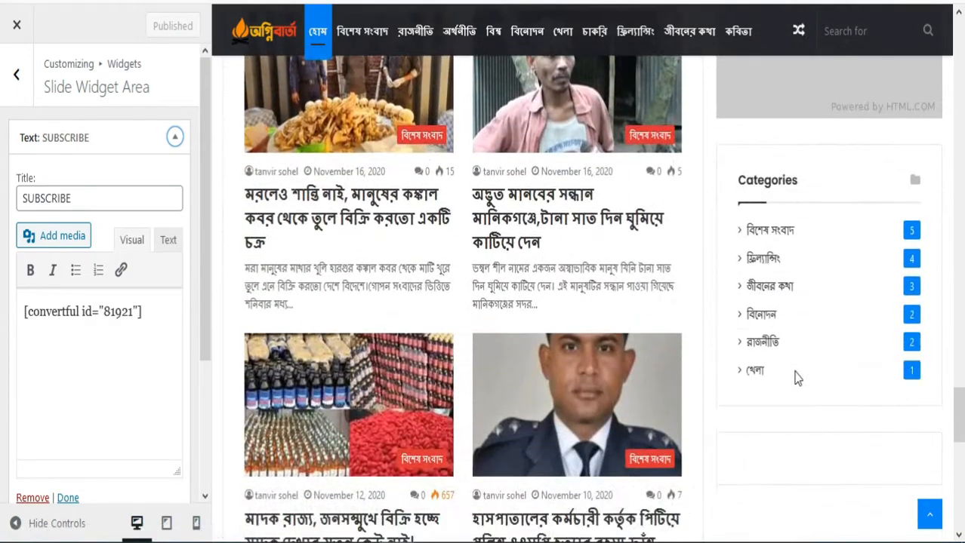
pyautogui.scroll(4, 799, 375)
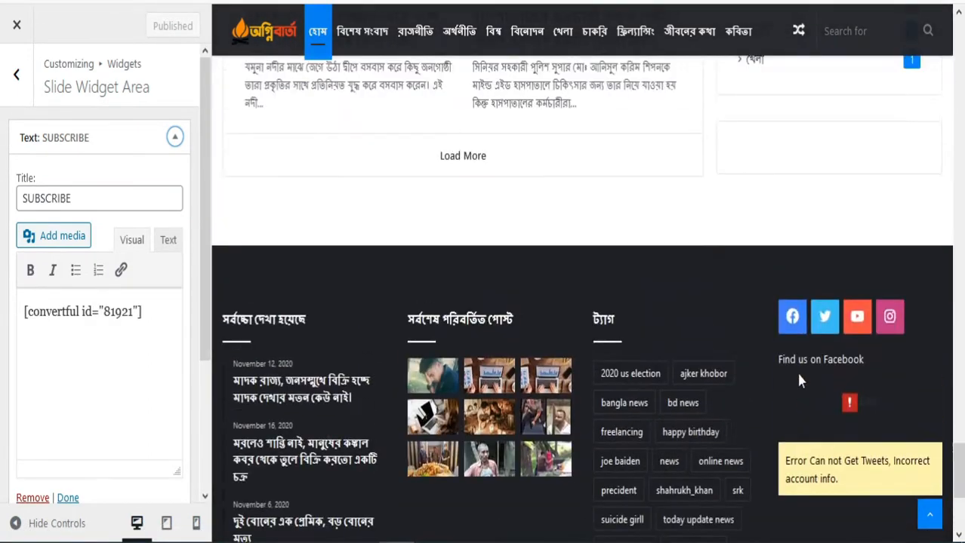
pyautogui.scroll(-4, 799, 375)
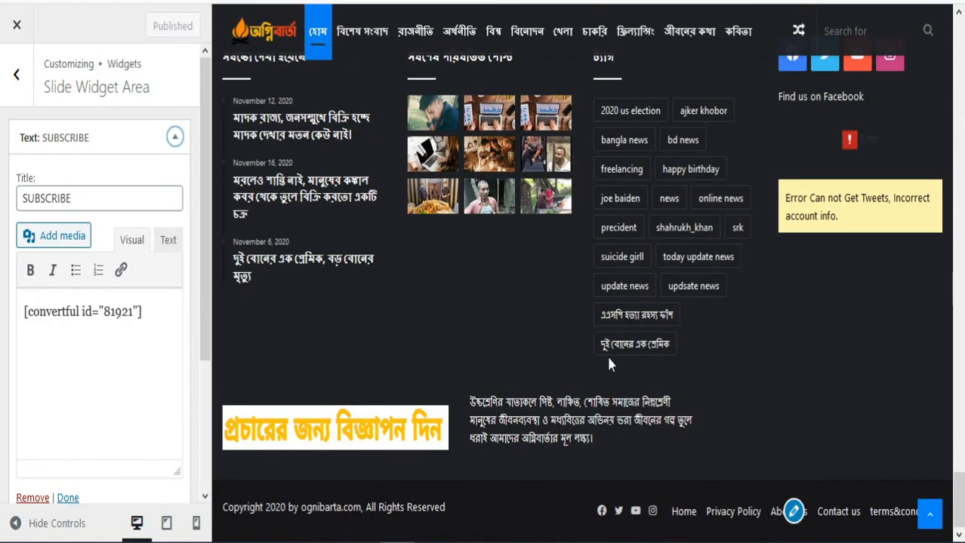
pyautogui.scroll(10, 700, 387)
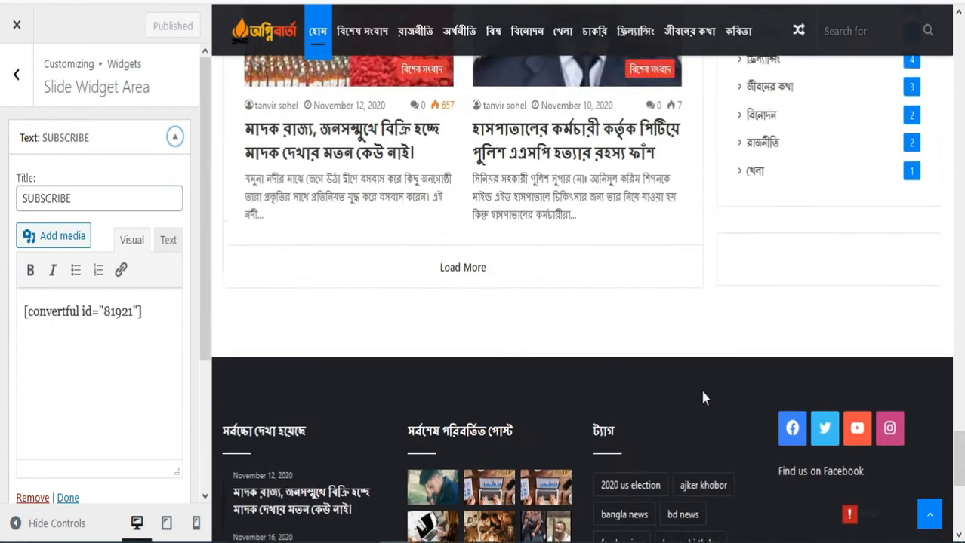
pyautogui.scroll(10, 702, 390)
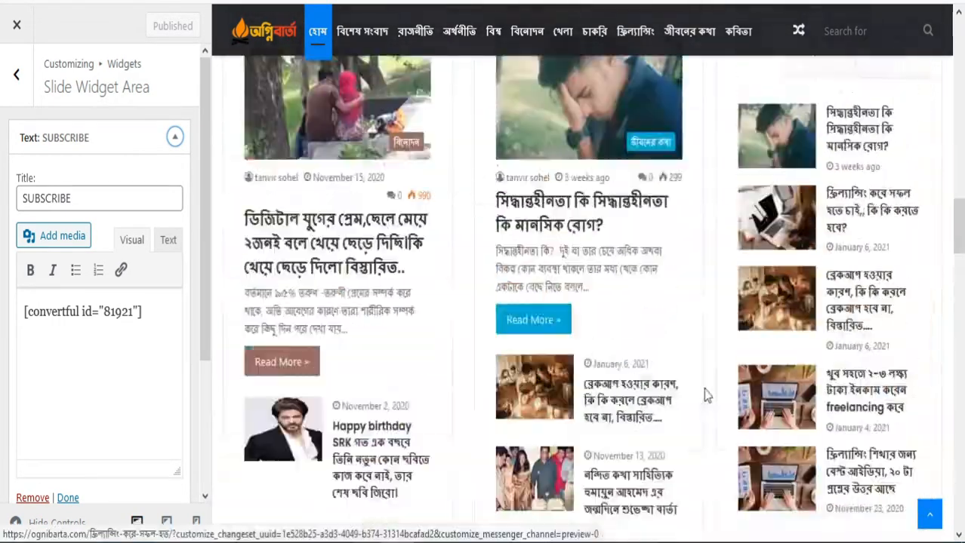
pyautogui.scroll(10, 704, 389)
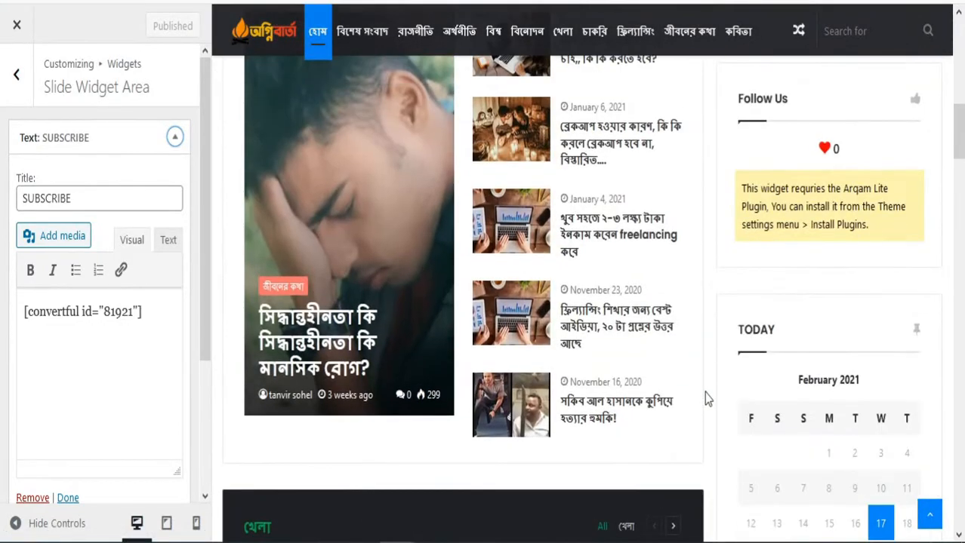
pyautogui.scroll(-10, 464, 392)
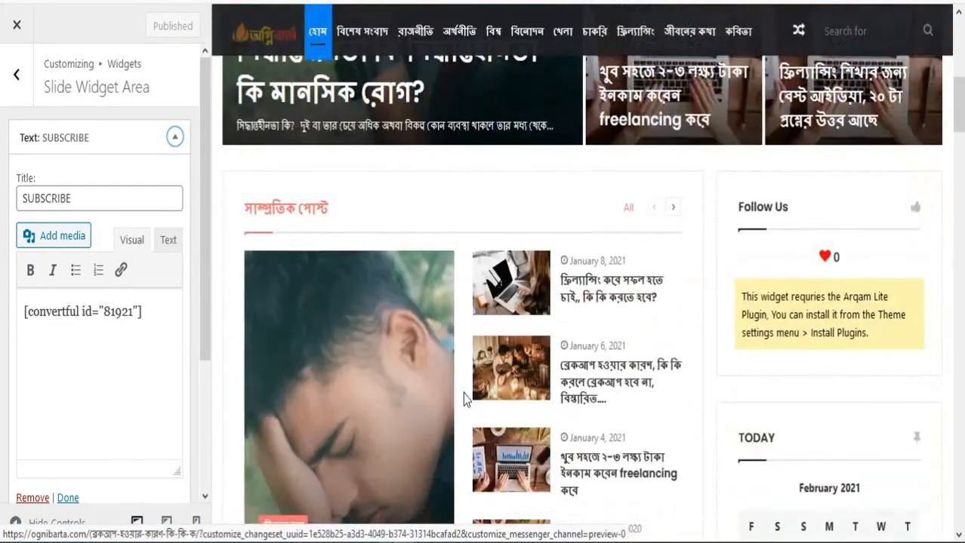
pyautogui.scroll(-3, 466, 375)
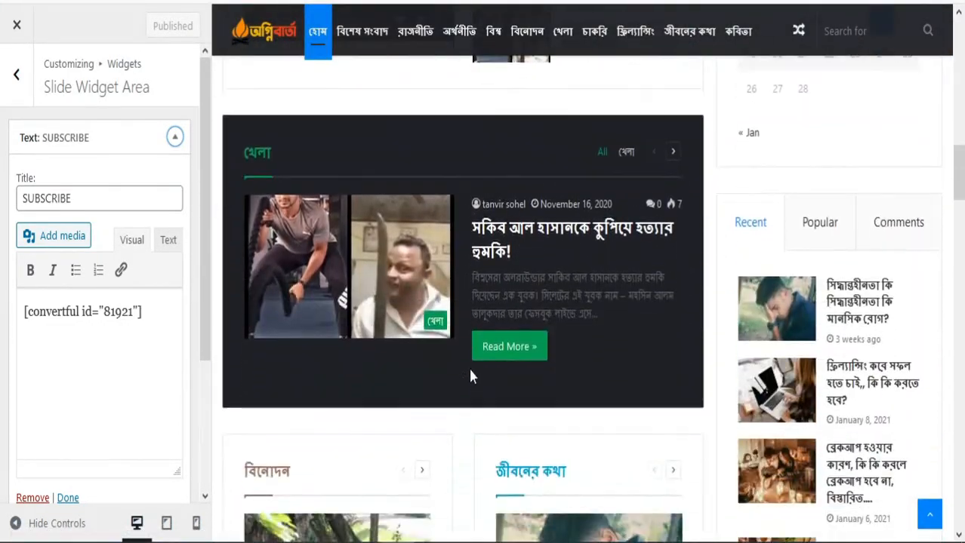
# - Open the খেলা section's post in the preview and examine its article, sidebar widgets, reply form and footer
pyautogui.click(526, 233)
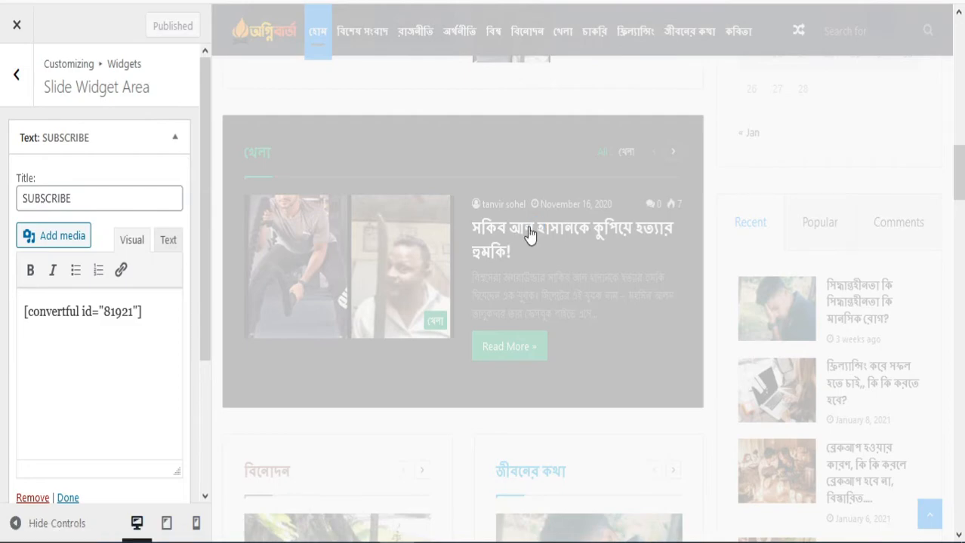
pyautogui.scroll(-5, 491, 332)
pyautogui.scroll(-10, 471, 349)
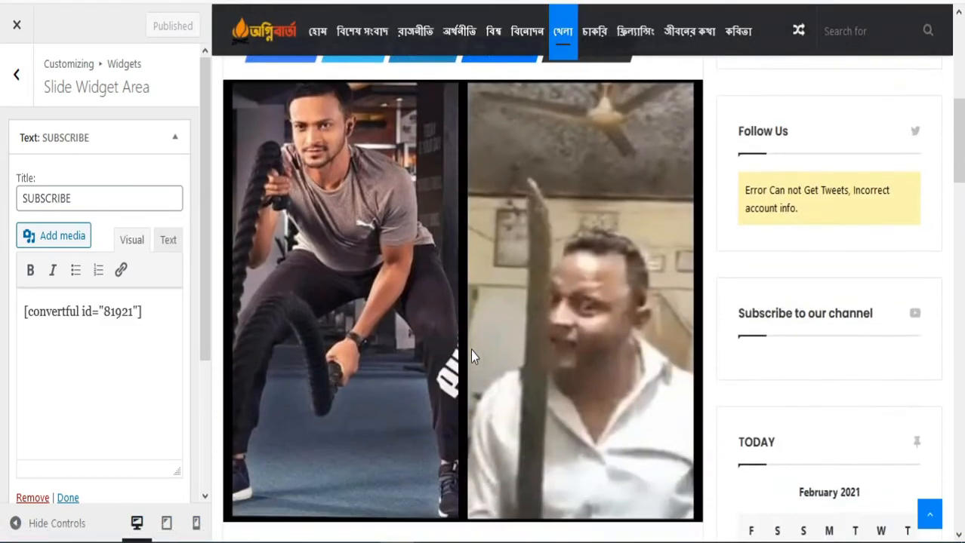
pyautogui.scroll(5, 470, 344)
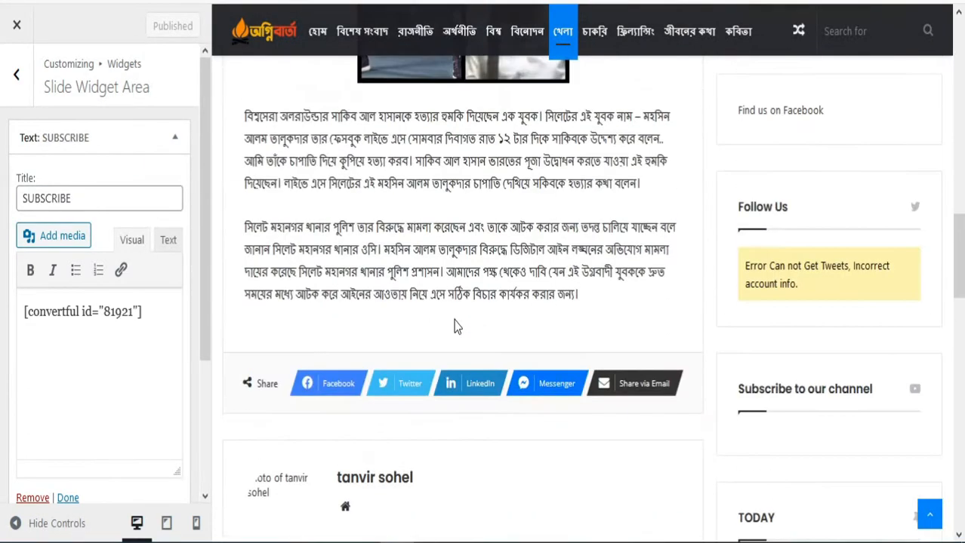
pyautogui.scroll(-6, 455, 326)
pyautogui.scroll(-9, 455, 326)
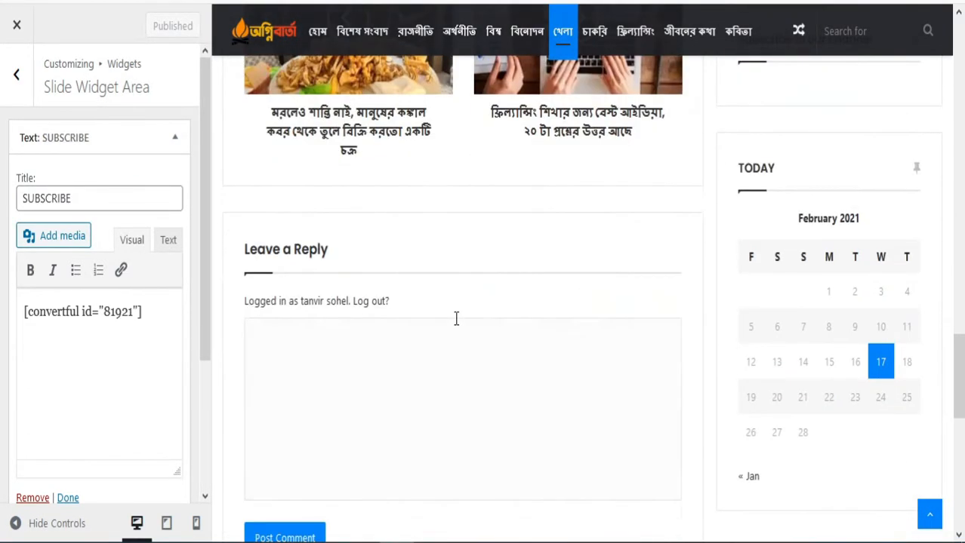
pyautogui.scroll(-3, 456, 326)
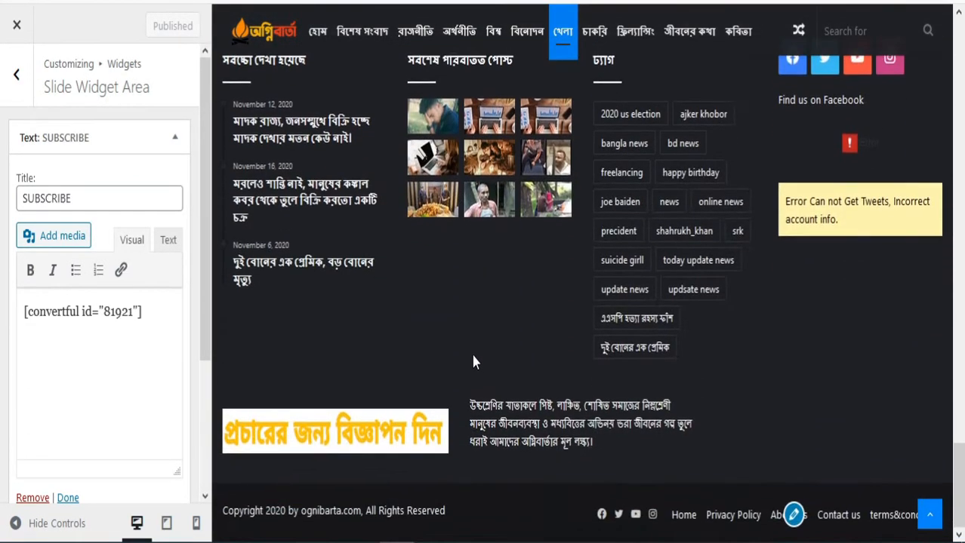
pyautogui.scroll(8, 474, 357)
pyautogui.scroll(4, 610, 397)
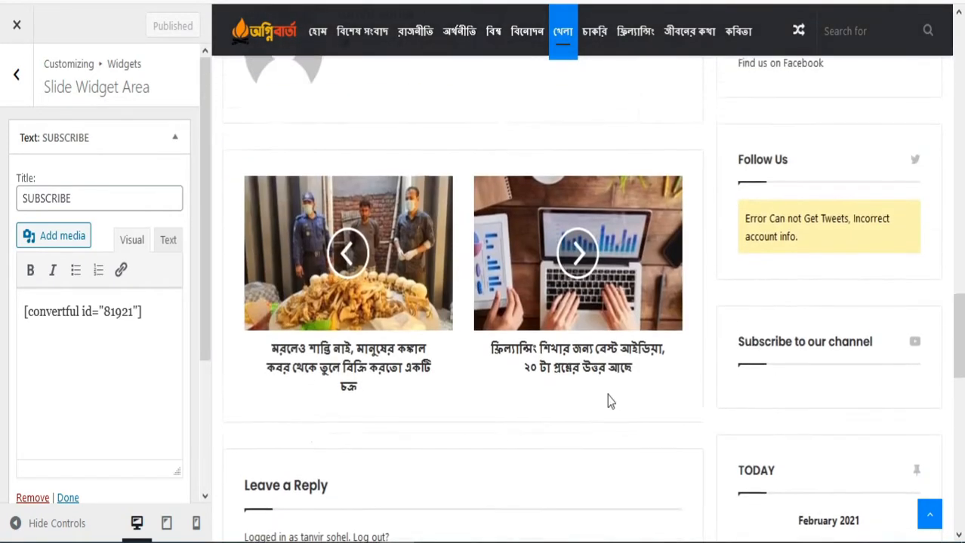
pyautogui.scroll(5, 453, 400)
pyautogui.scroll(10, 437, 367)
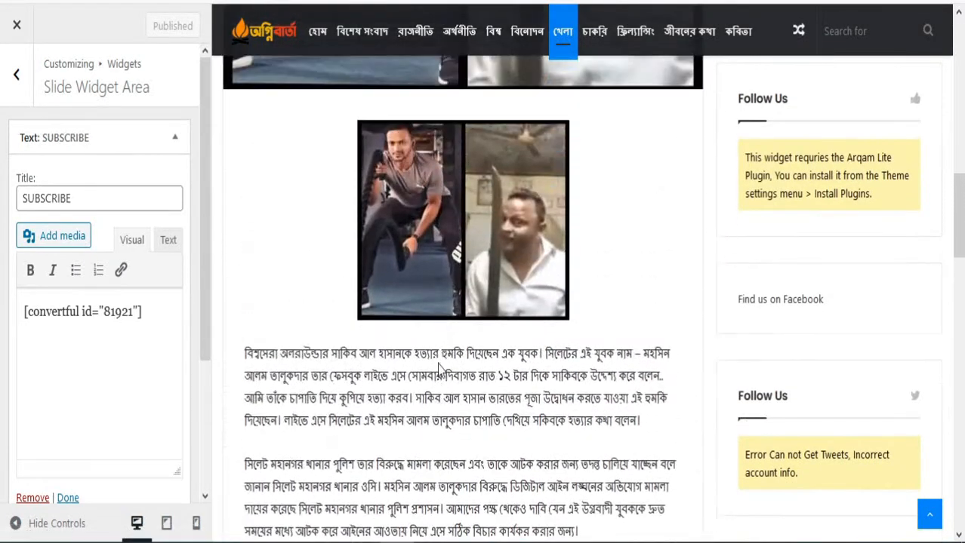
pyautogui.scroll(3, 438, 355)
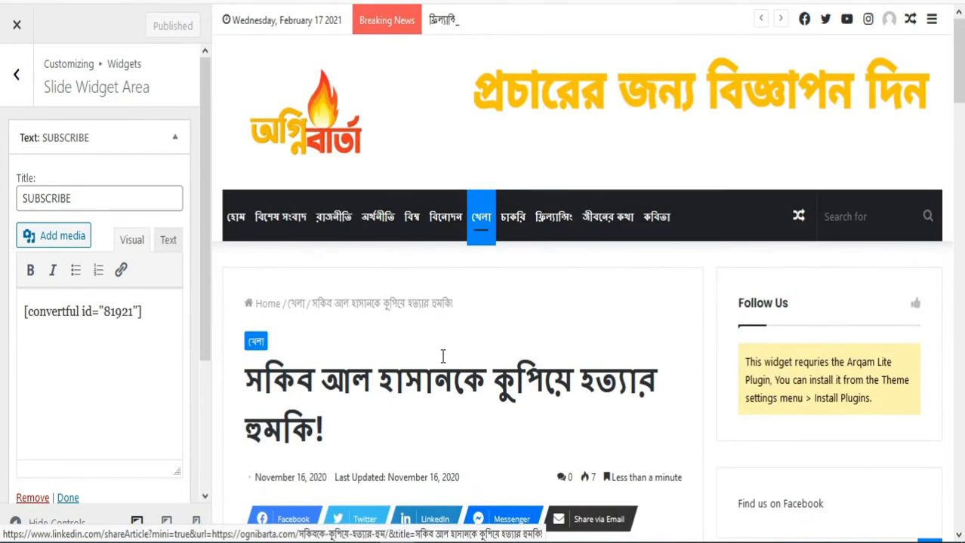
# - Open the First Footer - 1st Column widget area and locate the matching footer column in the post preview
pyautogui.click(17, 81)
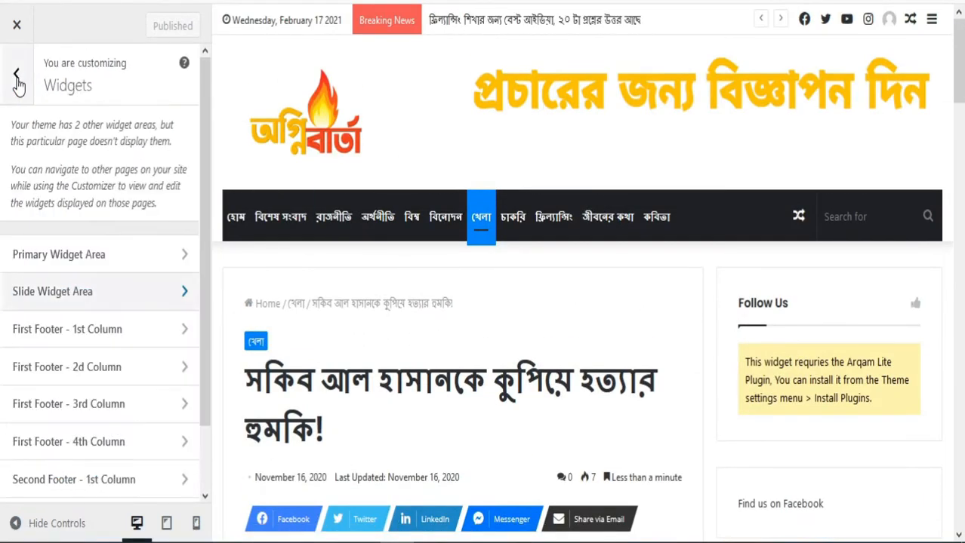
pyautogui.click(143, 339)
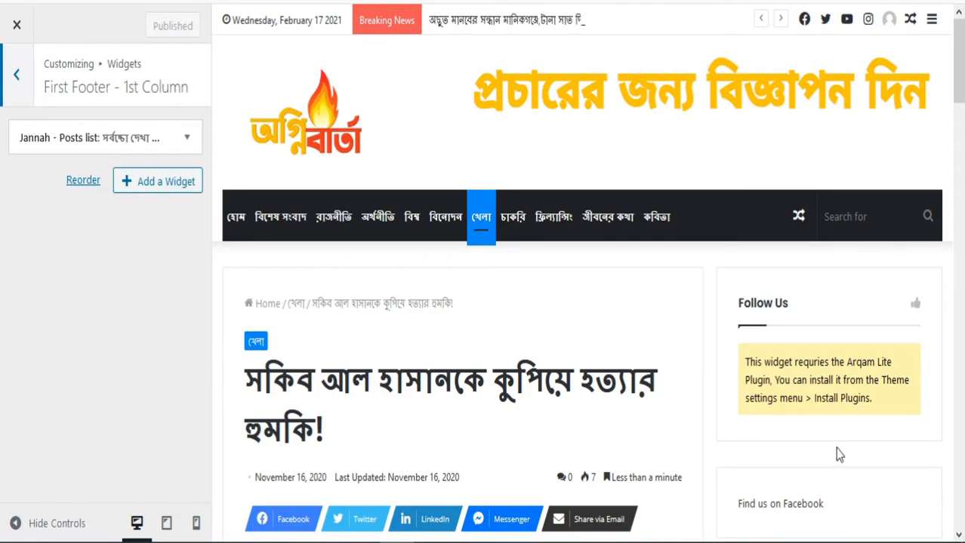
pyautogui.scroll(-4, 490, 395)
pyautogui.scroll(-5, 468, 341)
pyautogui.scroll(10, 471, 342)
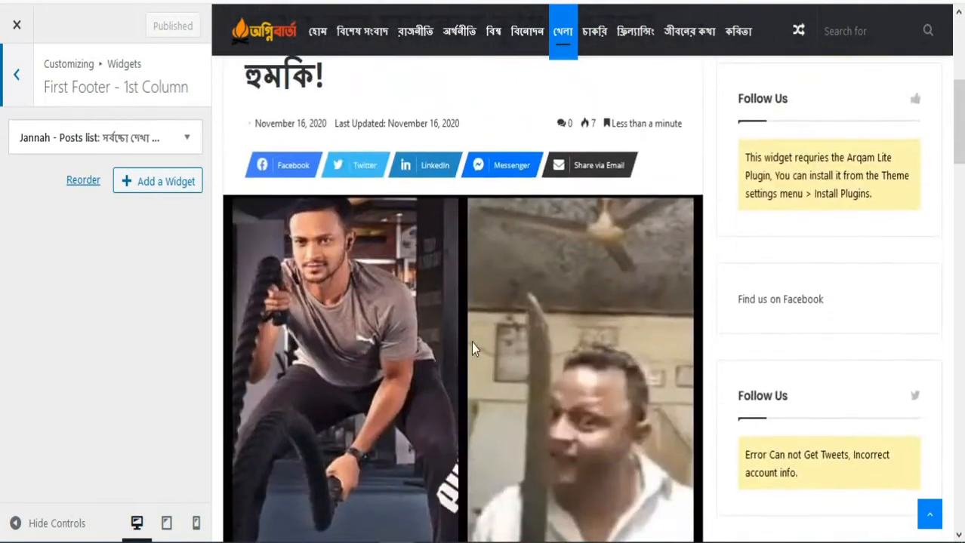
pyautogui.scroll(-20, 425, 318)
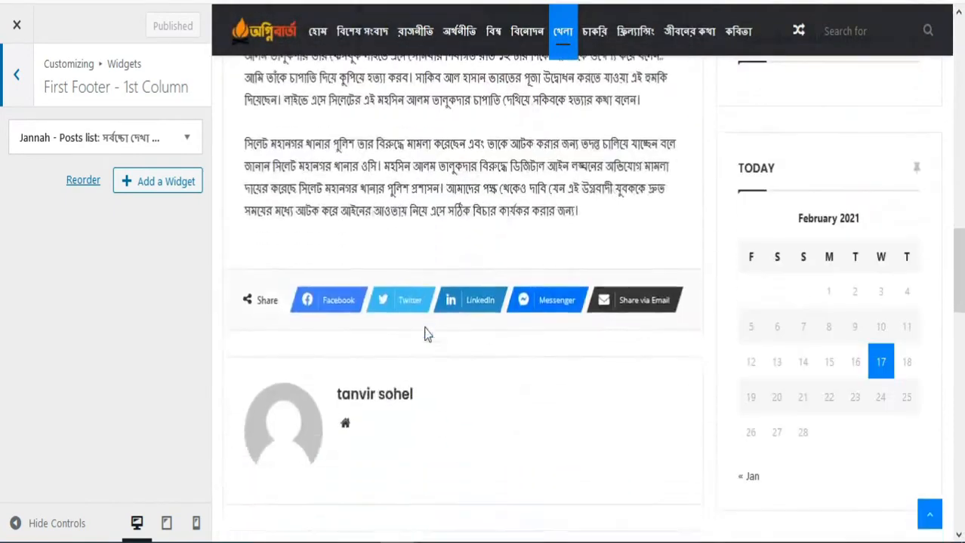
pyautogui.scroll(-10, 428, 339)
pyautogui.scroll(3, 426, 329)
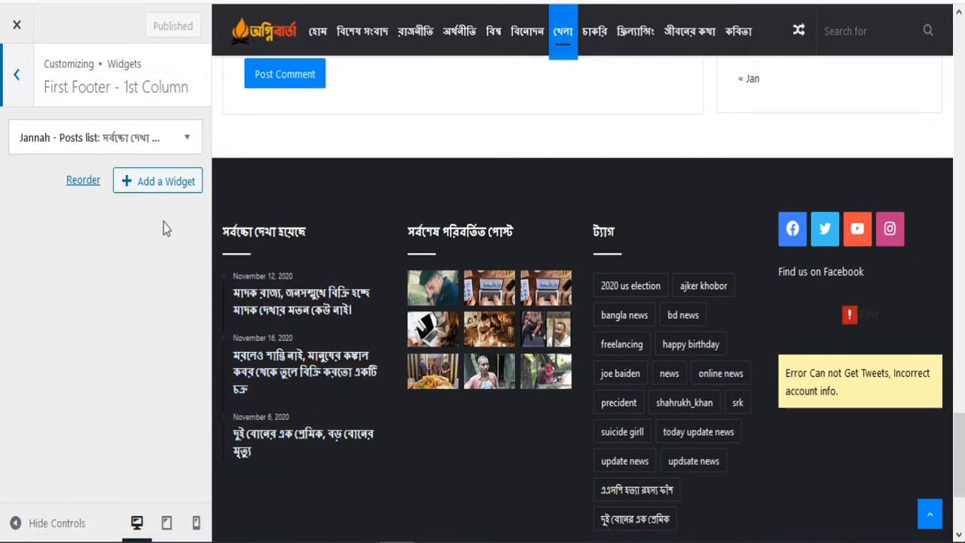
# - Check the title and available post orders of the posts list widget in First Footer - 1st Column, and collapse it
pyautogui.click(186, 138)
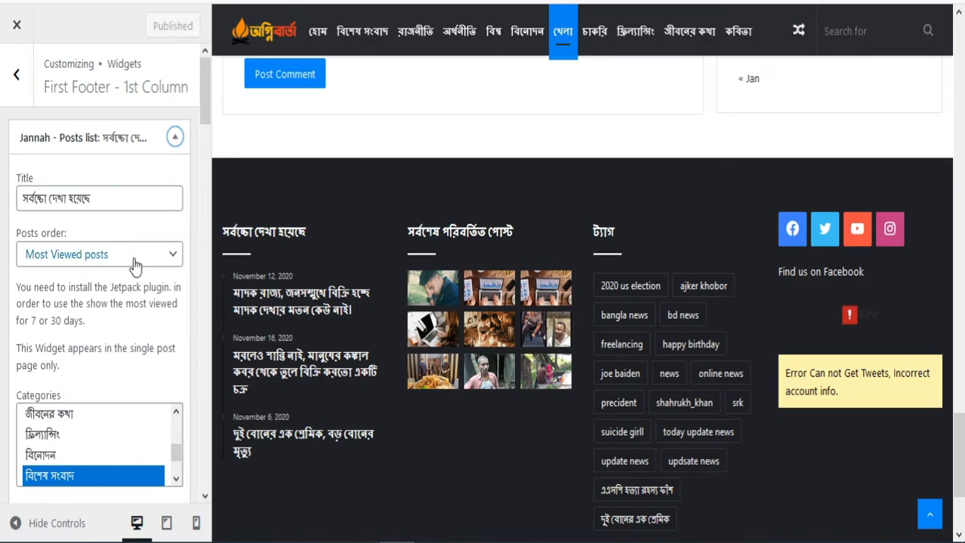
pyautogui.click(173, 255)
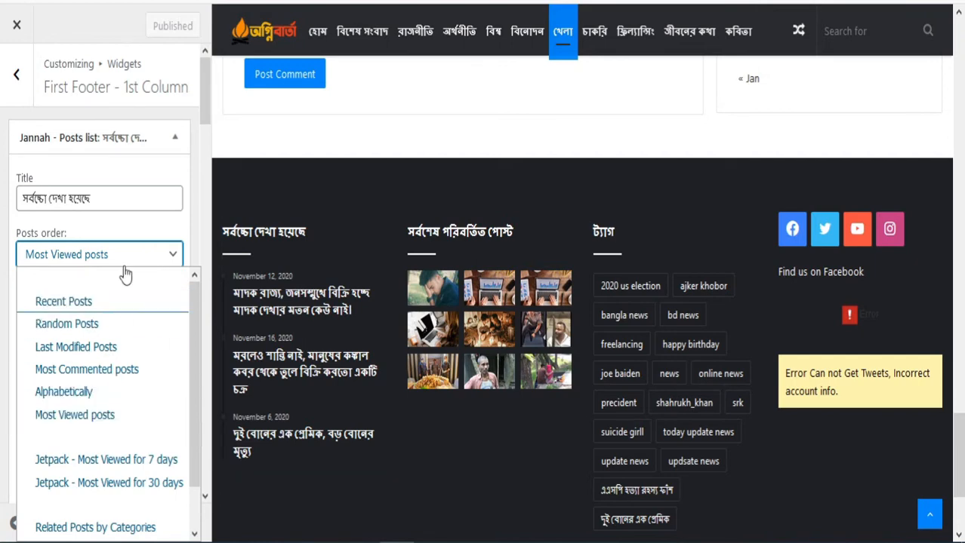
pyautogui.click(161, 261)
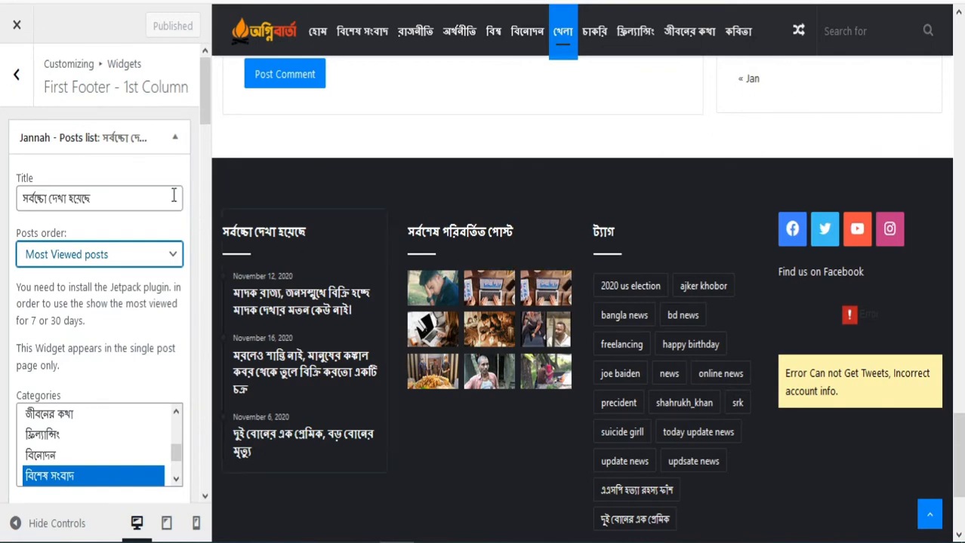
pyautogui.click(176, 139)
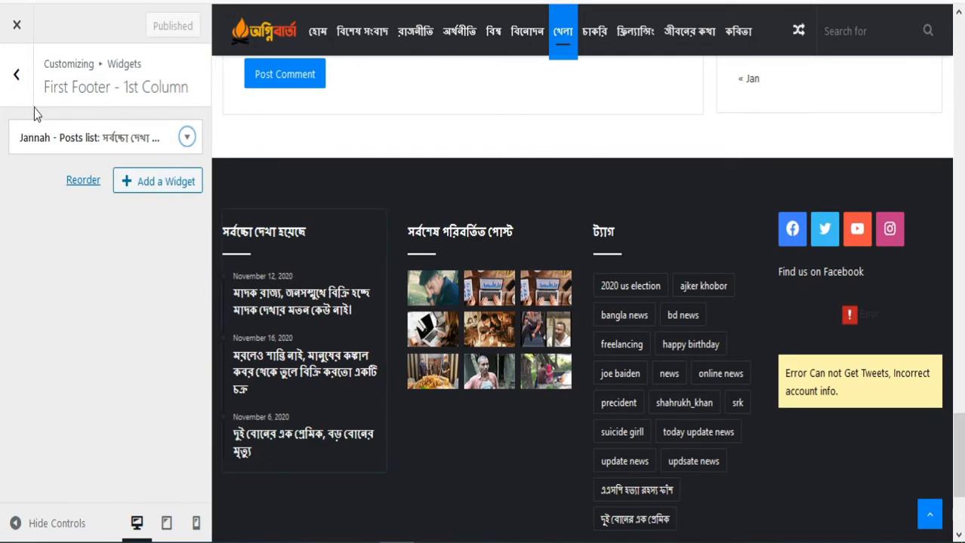
# - Open the First Footer - 2d Column widget area and check its posts list widget's title and available post orders
pyautogui.click(16, 74)
pyautogui.scroll(-1, 90, 295)
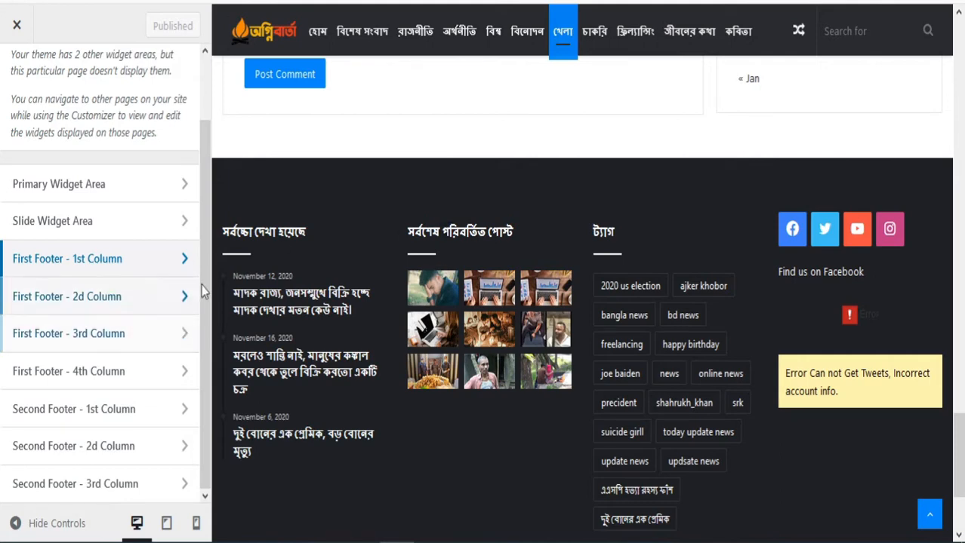
pyautogui.click(171, 303)
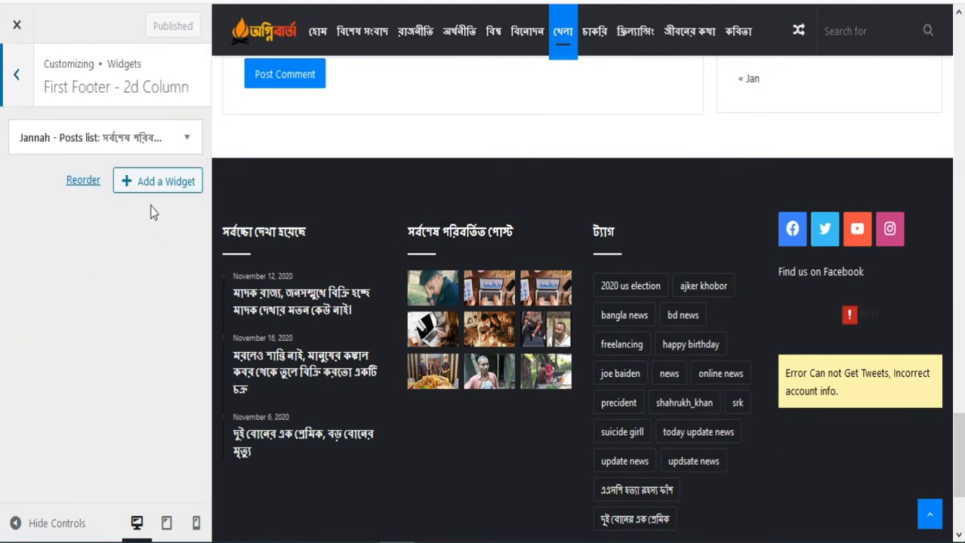
pyautogui.click(185, 140)
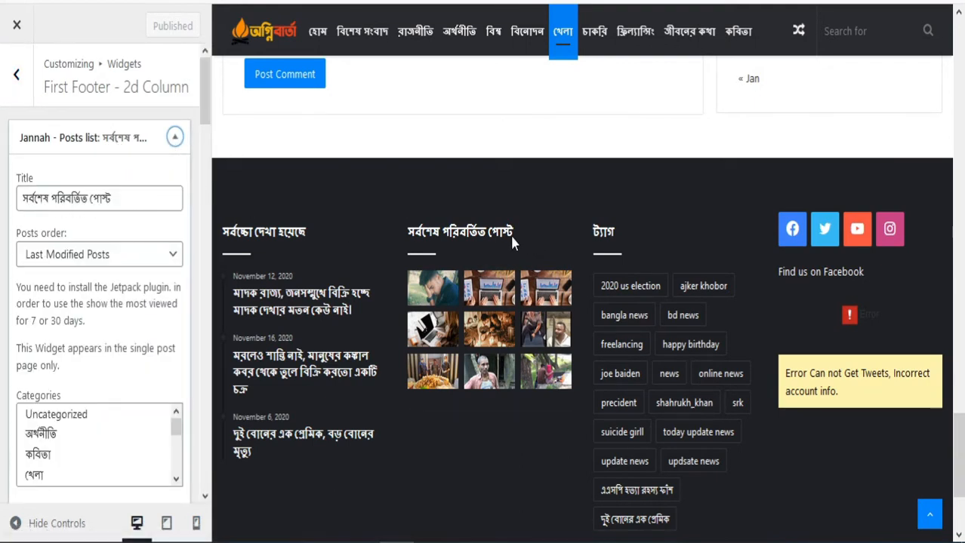
pyautogui.click(170, 257)
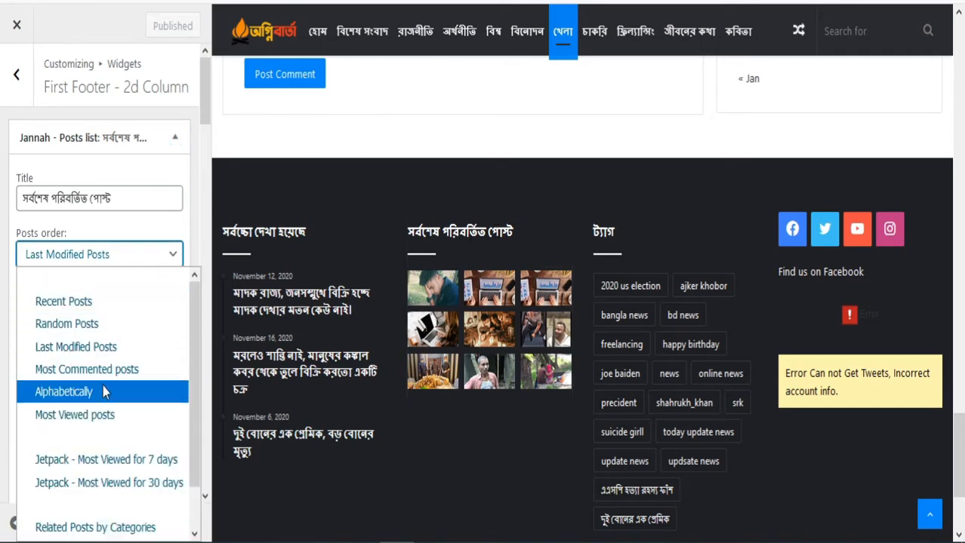
pyautogui.click(175, 256)
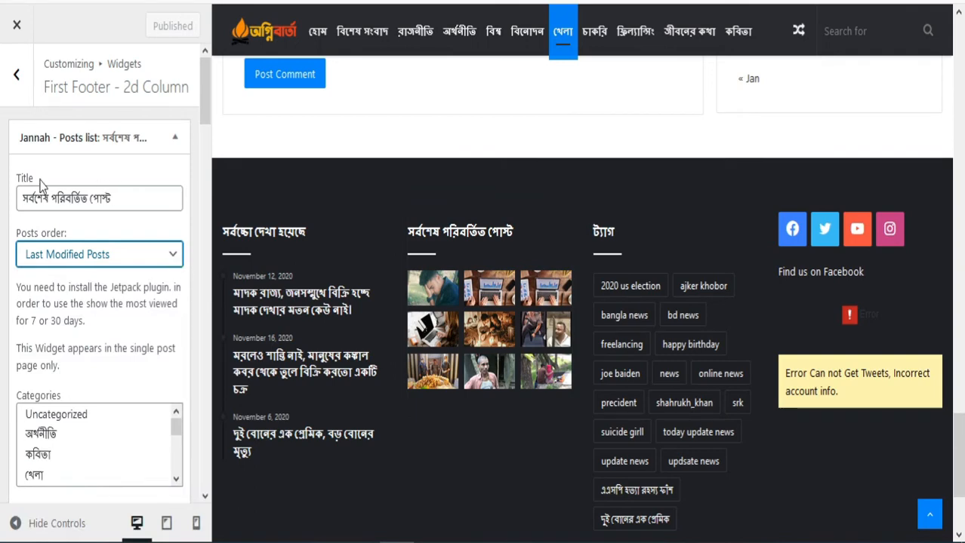
# - Open the First Footer - 3rd Column widget area and check its Tag Cloud widget's title and taxonomy choices
pyautogui.click(14, 85)
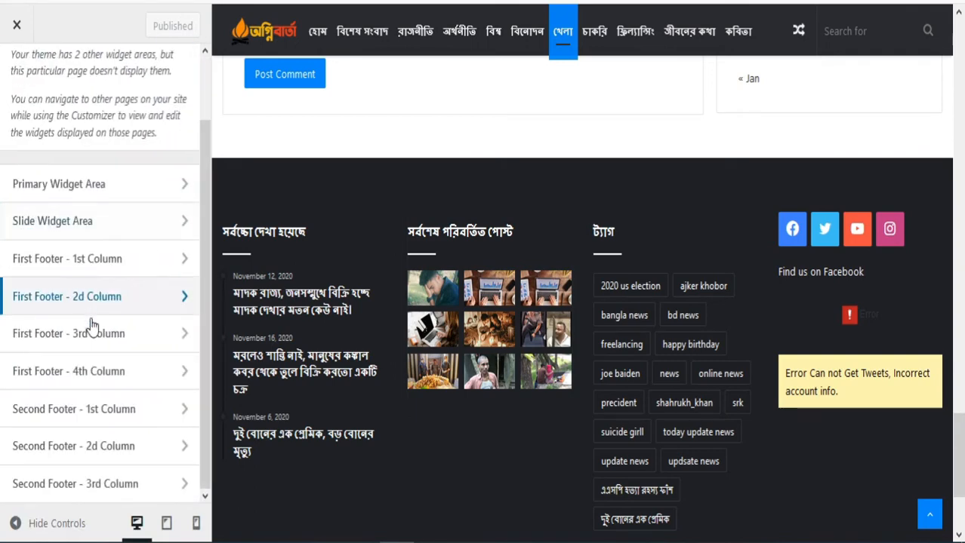
pyautogui.click(135, 341)
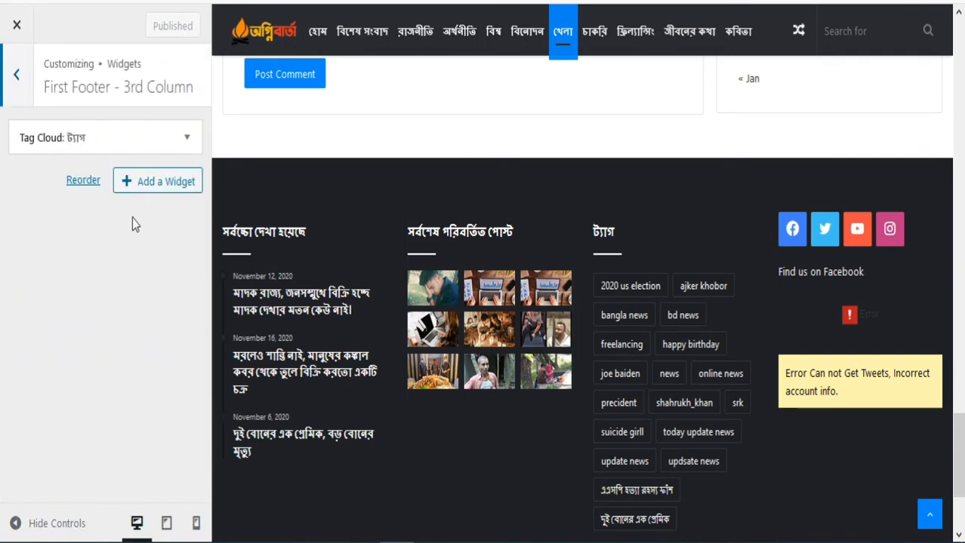
pyautogui.click(186, 138)
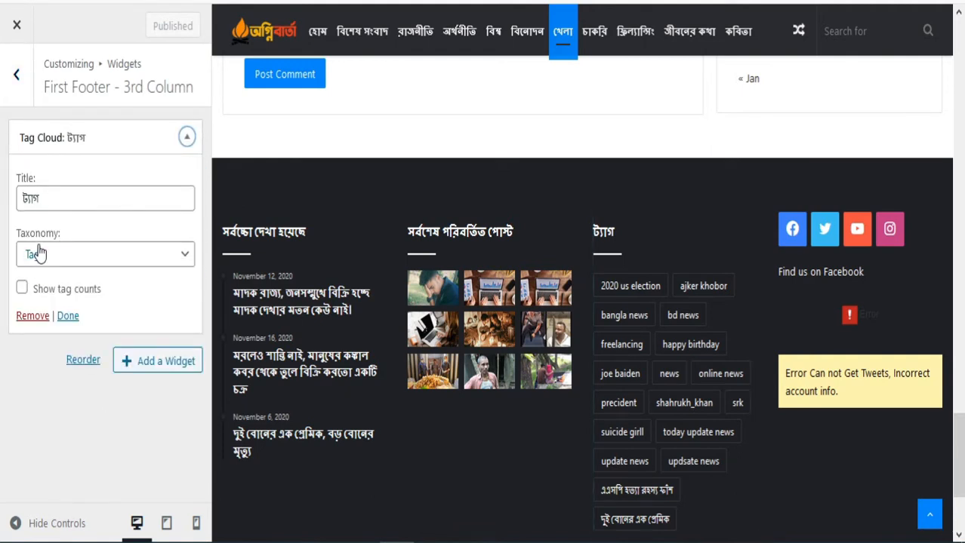
pyautogui.click(178, 258)
pyautogui.click(139, 304)
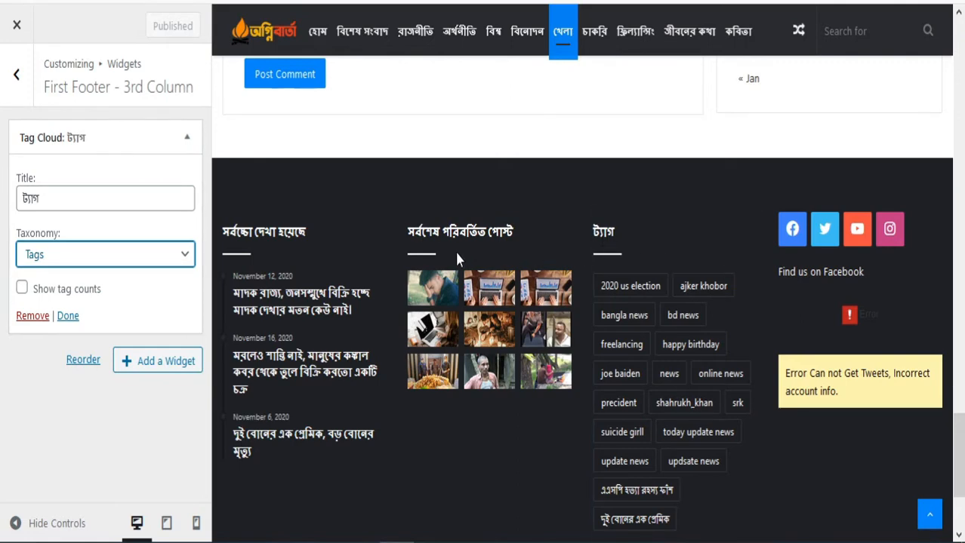
# - Look over the preview's footer, open the First Footer - 4th Column widget area and match its social widgets to the footer column
pyautogui.click(16, 74)
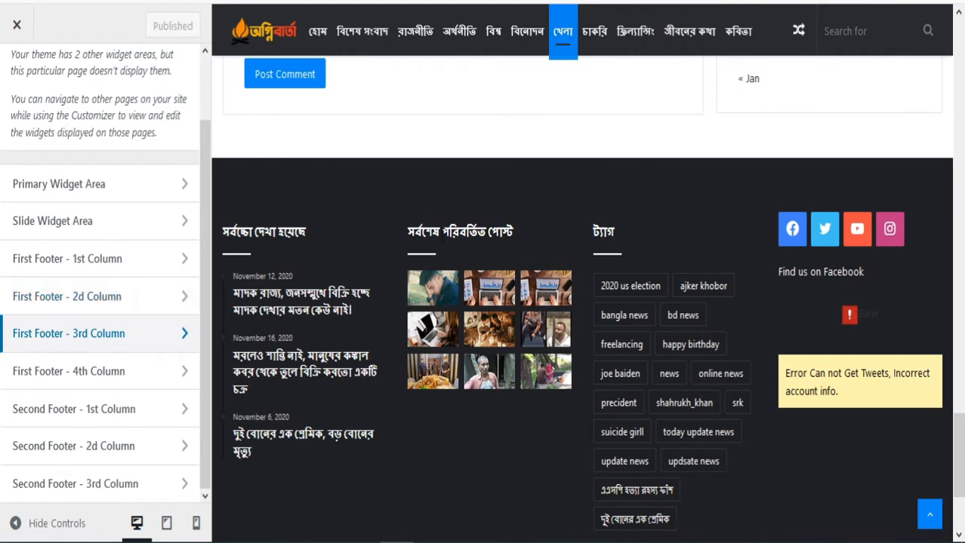
pyautogui.scroll(-3, 442, 236)
pyautogui.scroll(3, 521, 219)
pyautogui.scroll(-1, 486, 257)
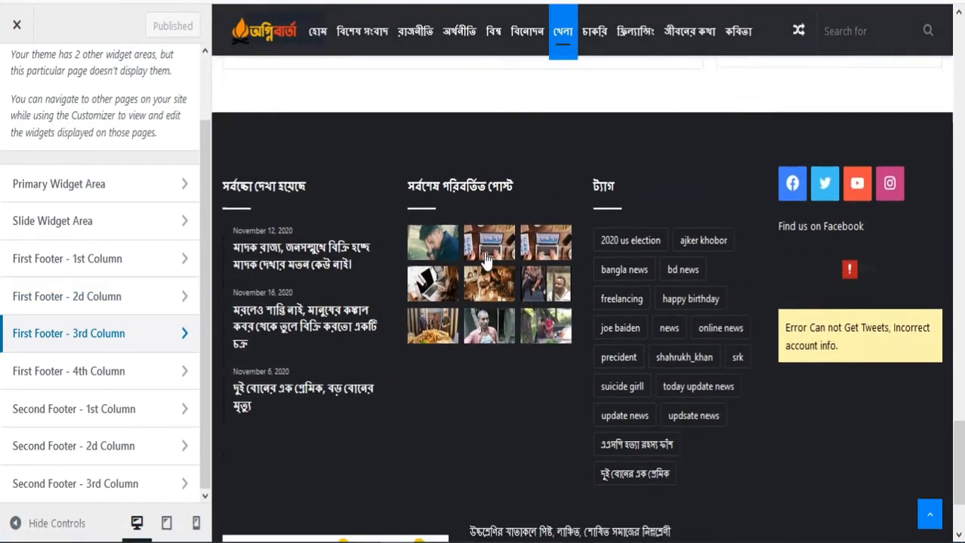
pyautogui.scroll(-2, 486, 261)
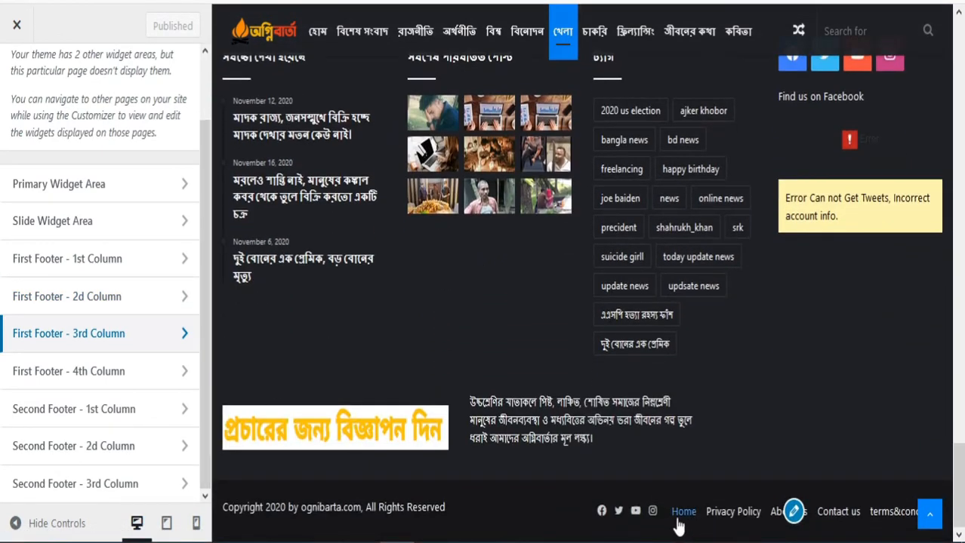
pyautogui.click(100, 373)
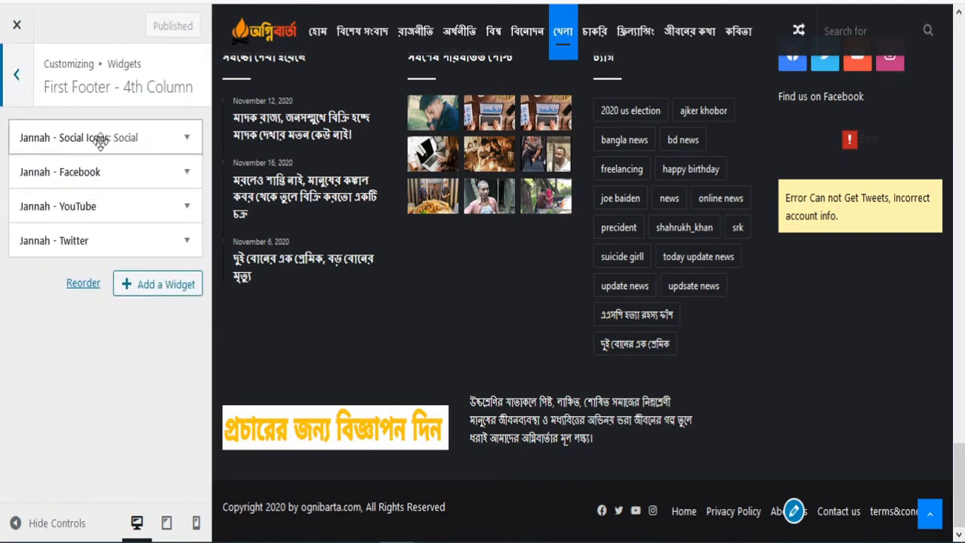
pyautogui.scroll(3, 881, 290)
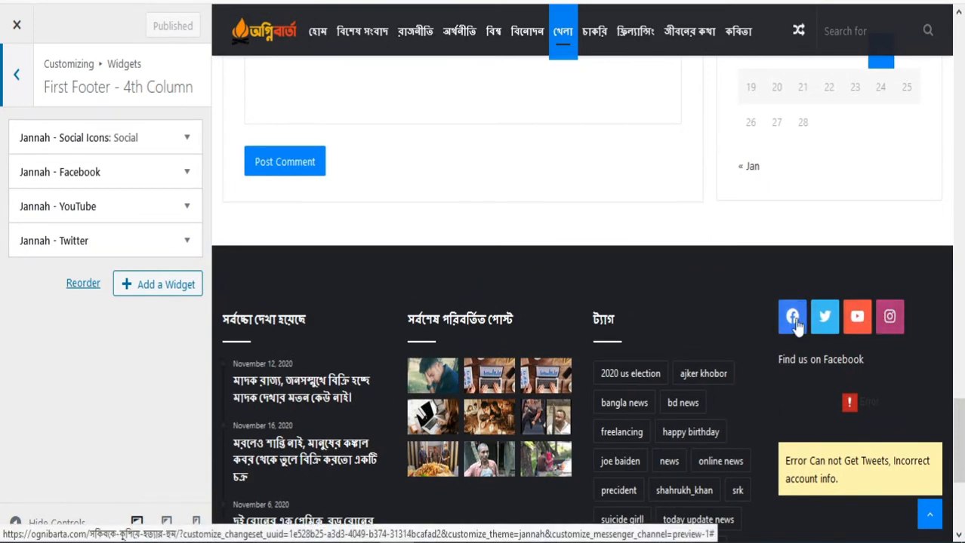
# - Open the Second Footer - 1st Column area, view its Jannah - About widget's image settings and locate the banner in the preview's footer
pyautogui.click(16, 74)
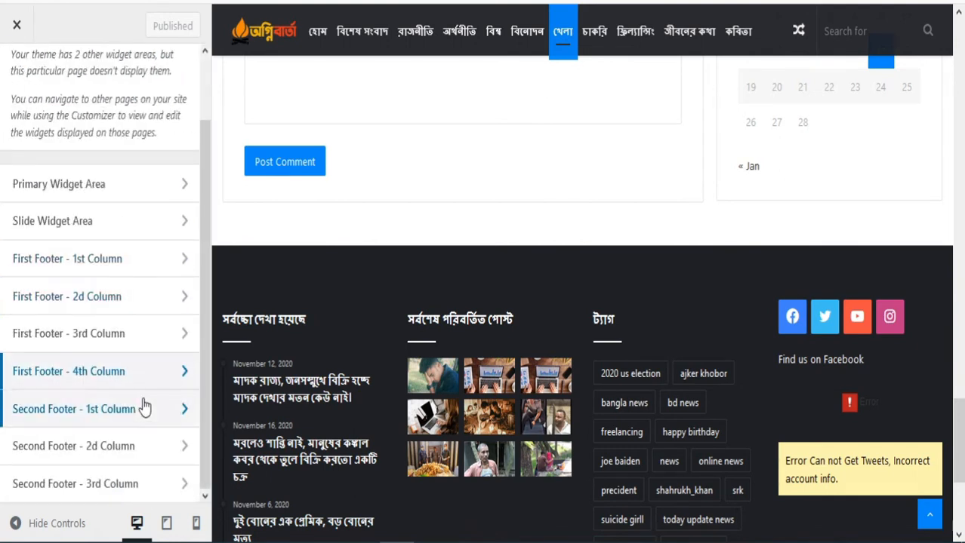
pyautogui.click(141, 409)
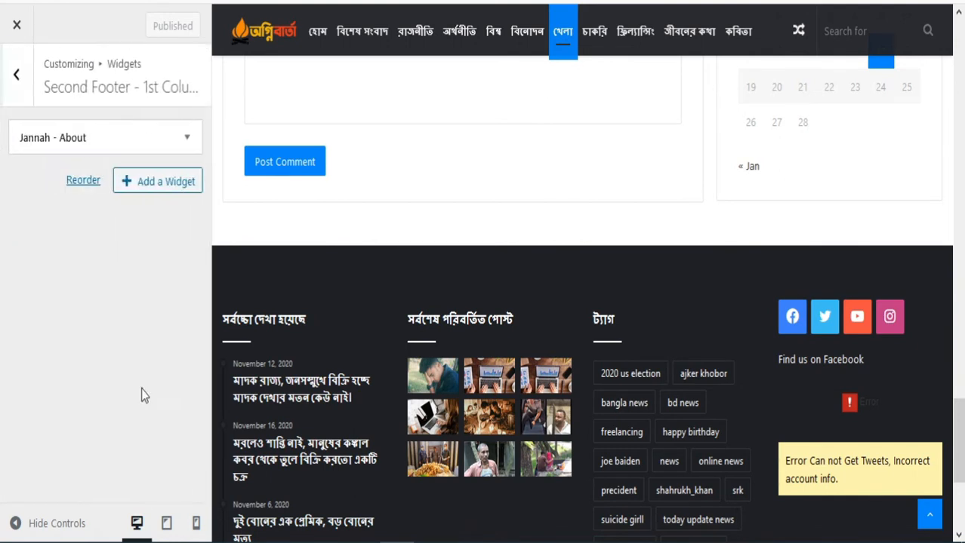
pyautogui.click(181, 139)
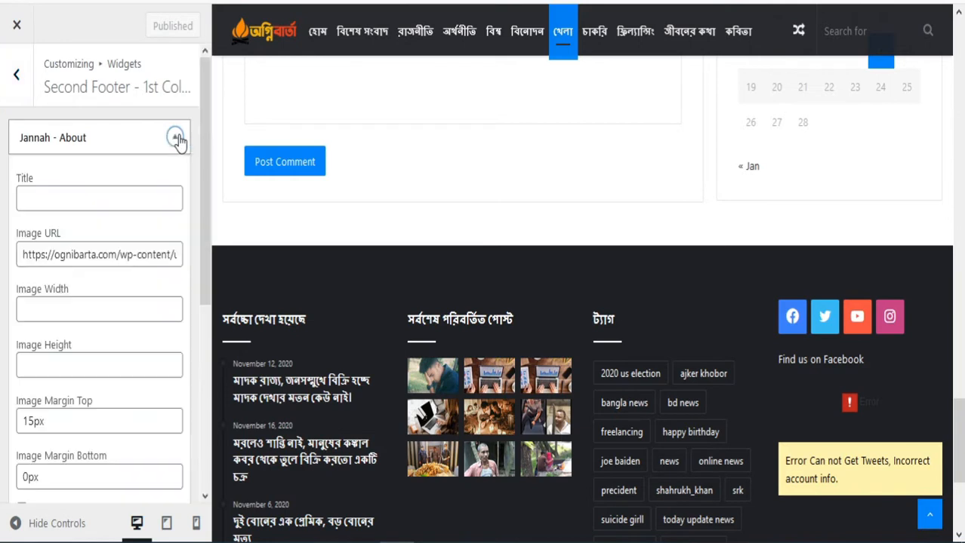
pyautogui.click(178, 139)
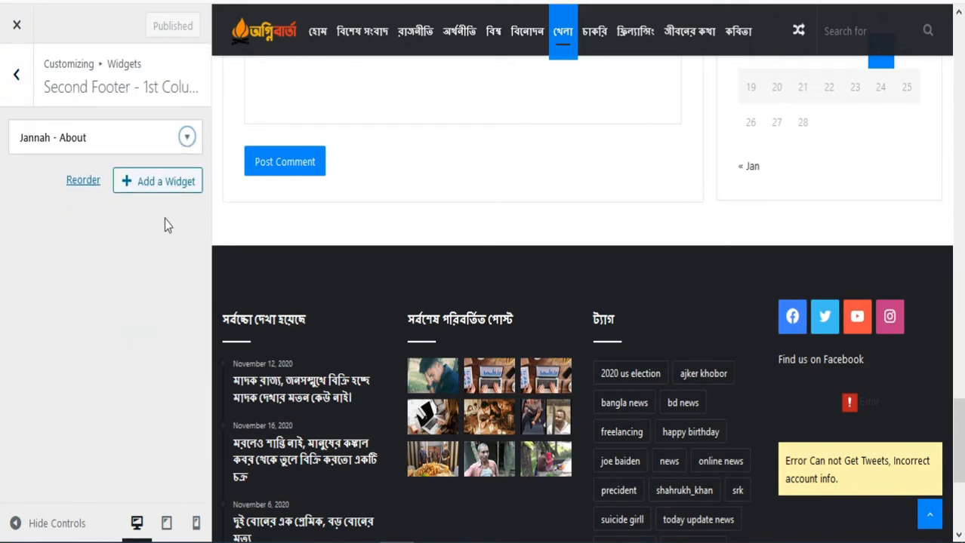
pyautogui.click(186, 141)
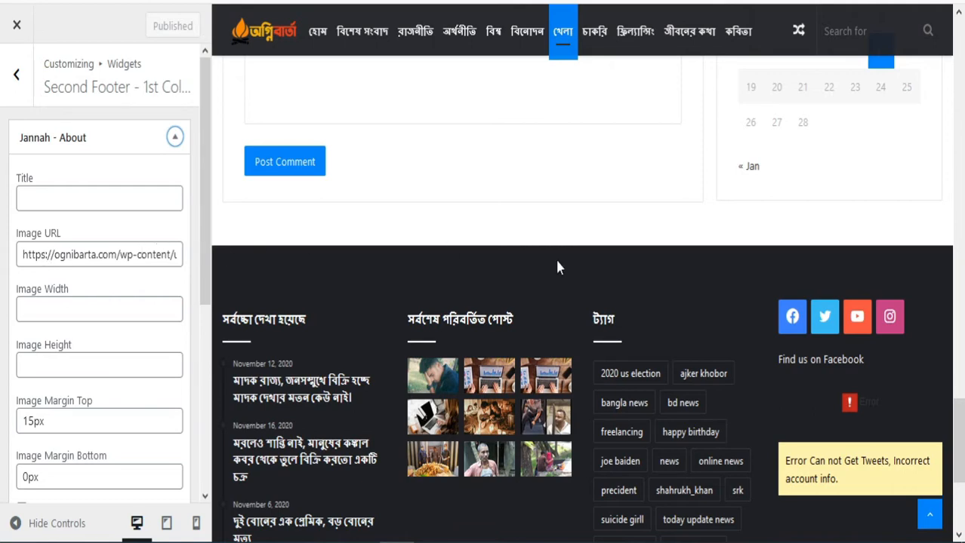
pyautogui.scroll(-4, 569, 260)
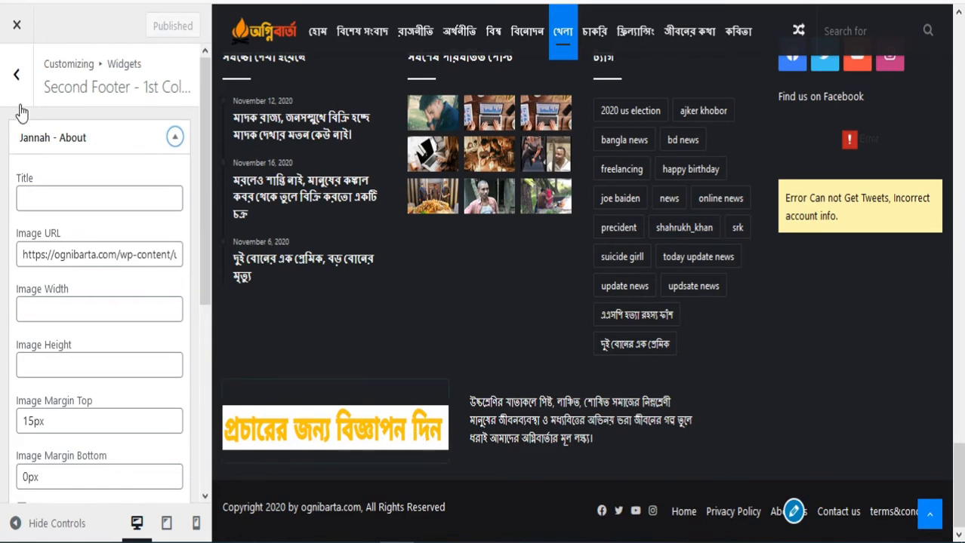
# - Open the Second Footer - 2d Column area, compare its Jannah - About widget's text with the footer preview, and collapse the widget
pyautogui.click(16, 80)
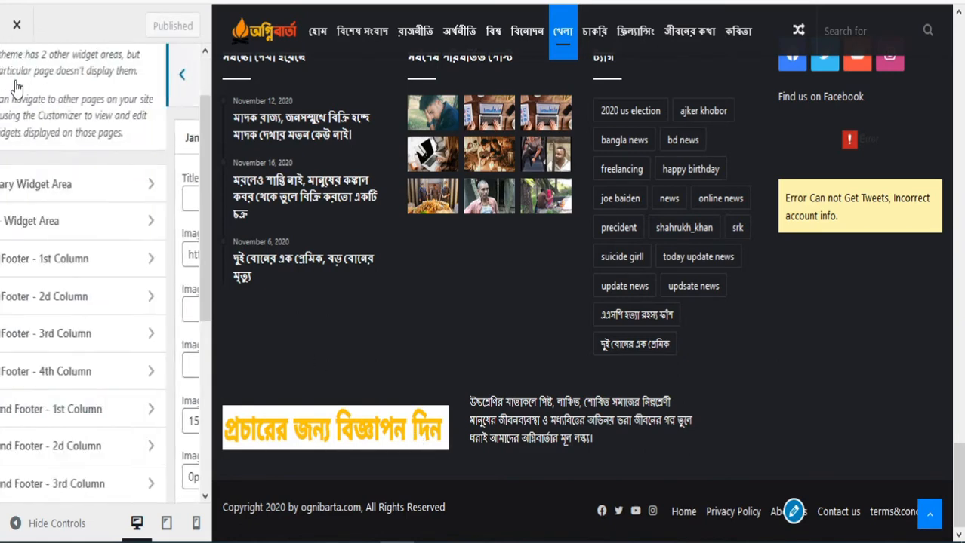
pyautogui.click(142, 452)
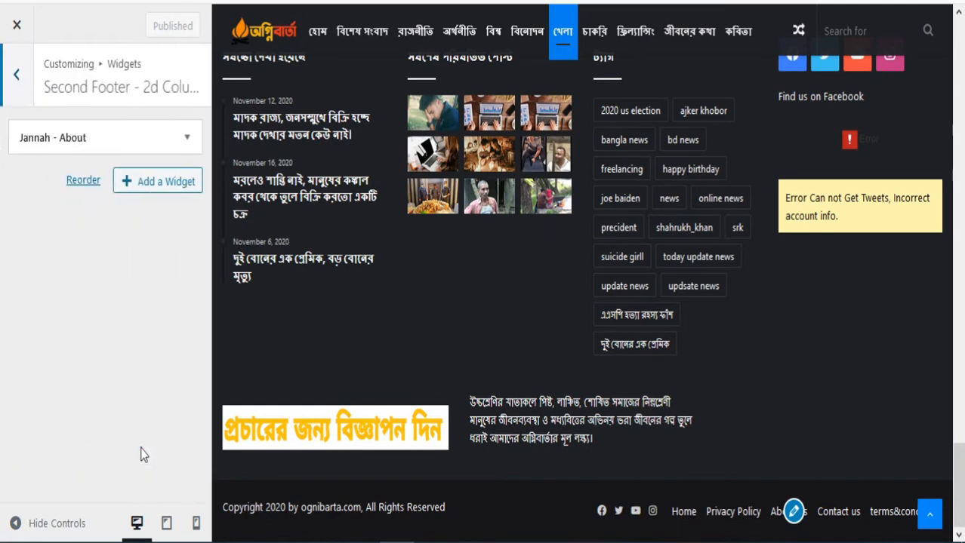
pyautogui.click(175, 140)
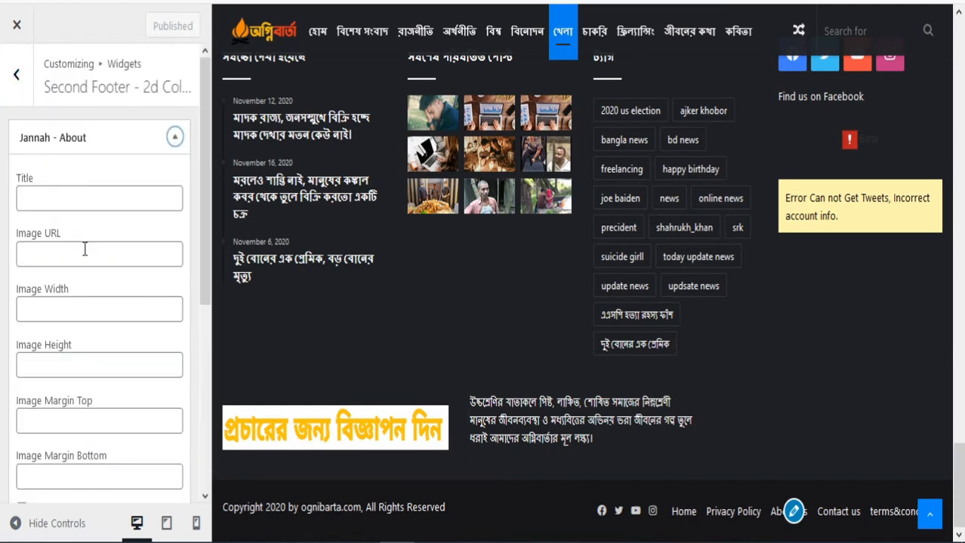
pyautogui.scroll(-4, 99, 294)
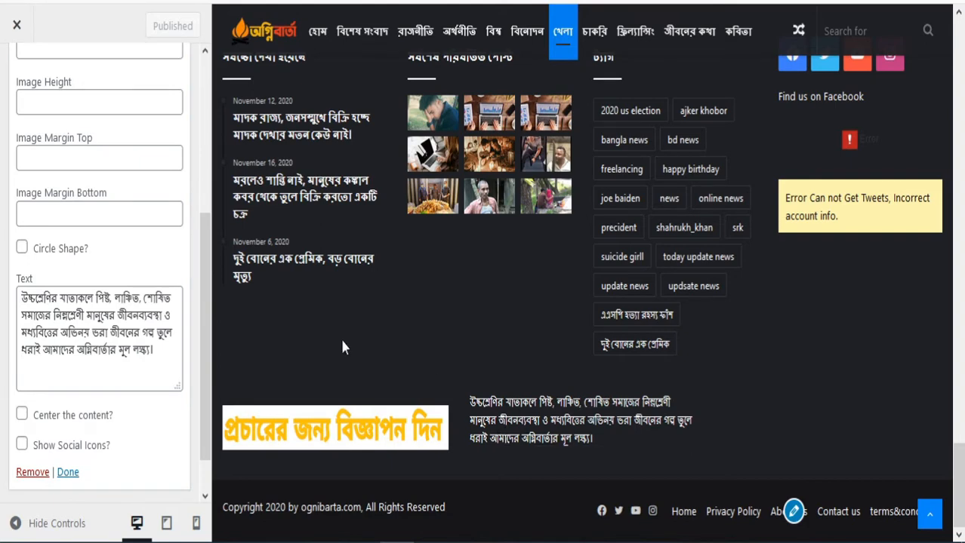
pyautogui.scroll(4, 180, 188)
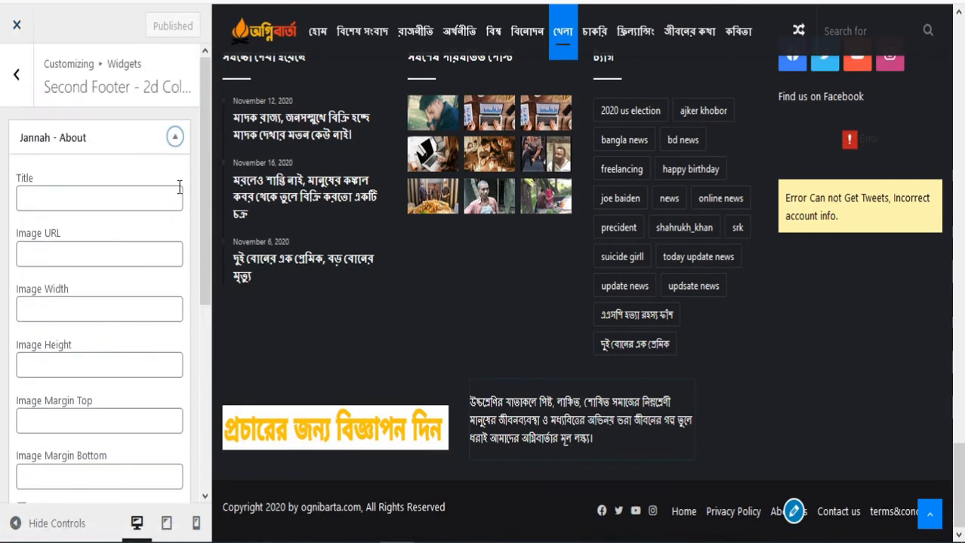
pyautogui.click(175, 139)
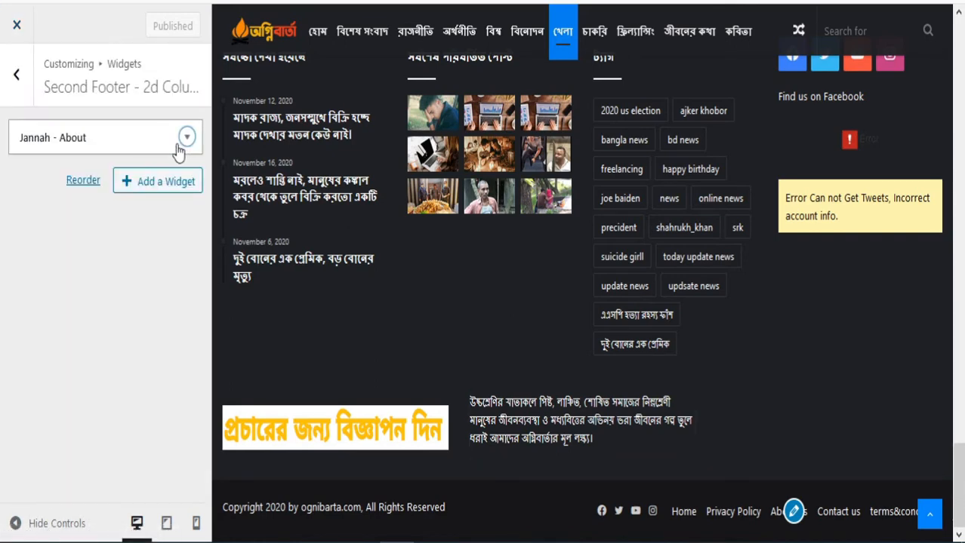
# - Open the Second Footer - 3rd Column area and check its Text widget's shortcode against the matching spot in the preview's footer
pyautogui.click(10, 83)
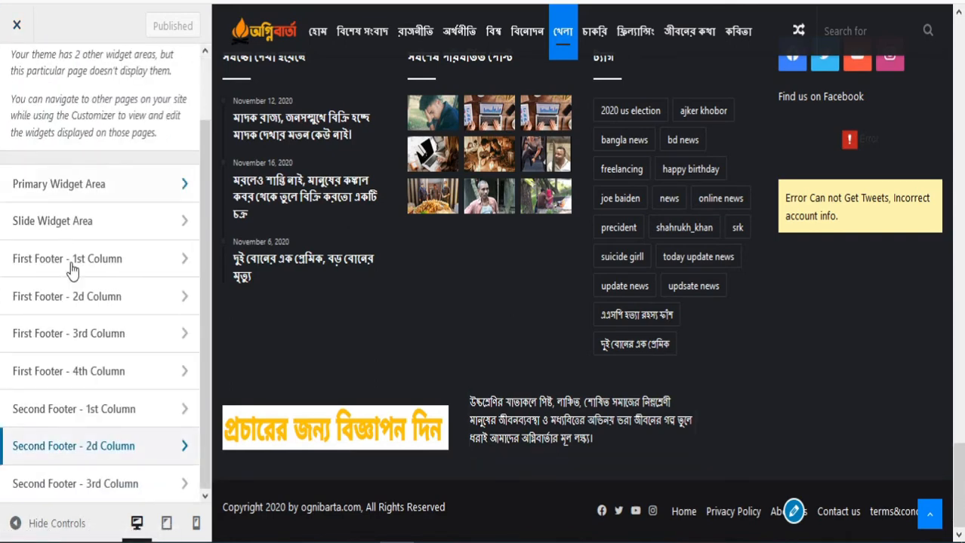
pyautogui.click(141, 495)
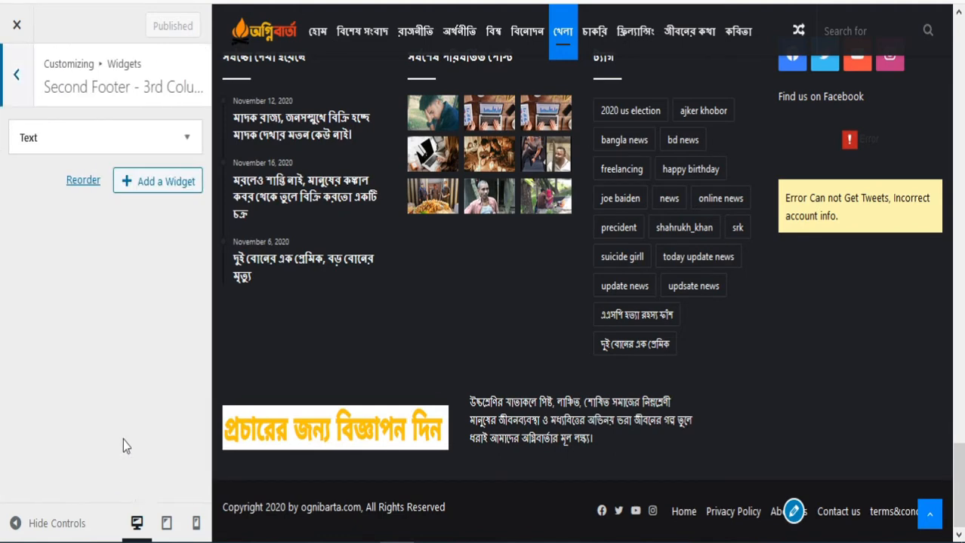
pyautogui.click(184, 144)
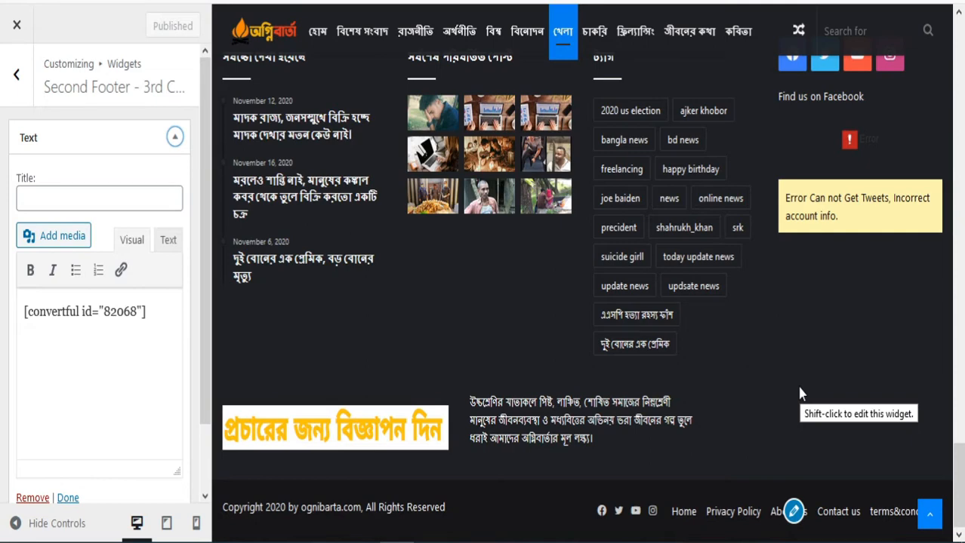
pyautogui.scroll(1, 841, 204)
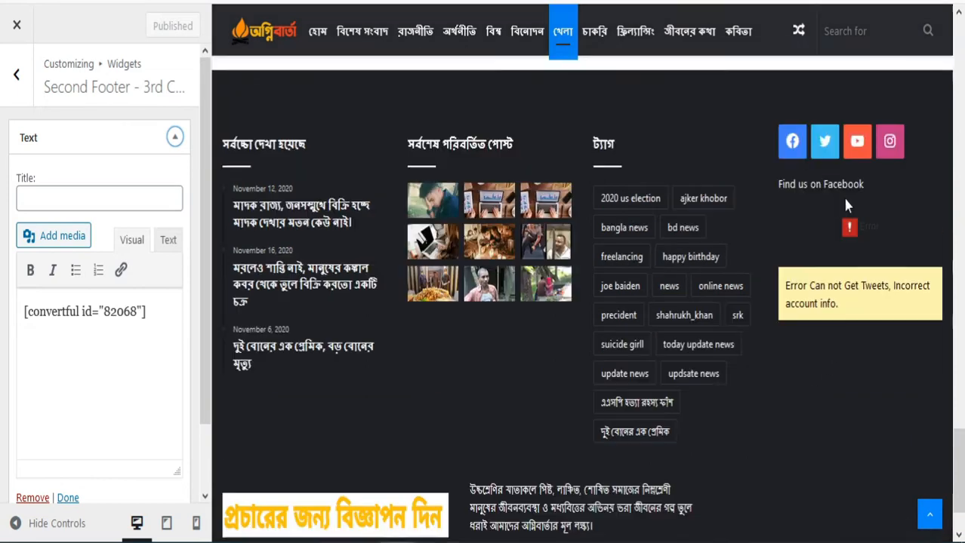
pyautogui.scroll(-1, 837, 395)
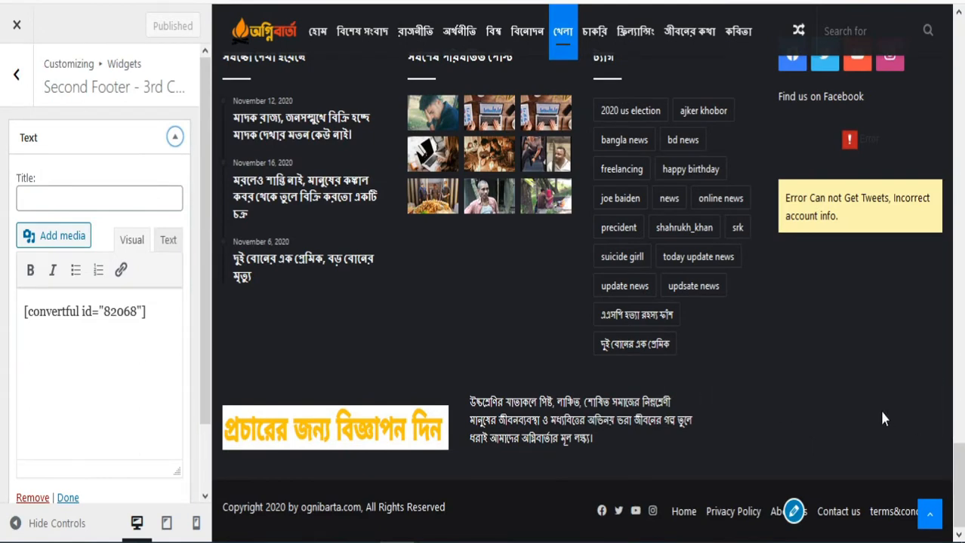
# - Return to the main Customizer sections and open Homepage Settings to review the homepage display option and page selections
pyautogui.click(12, 74)
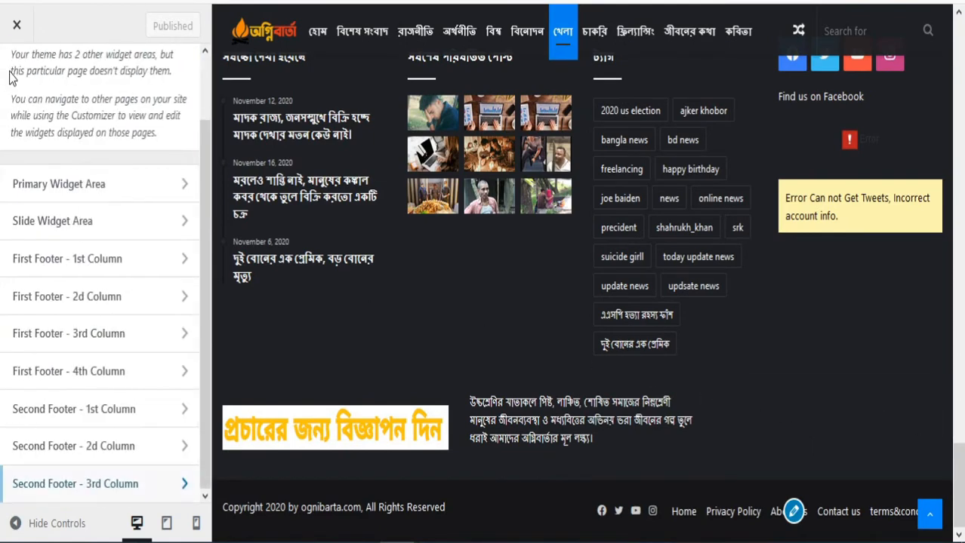
pyautogui.scroll(2, 86, 262)
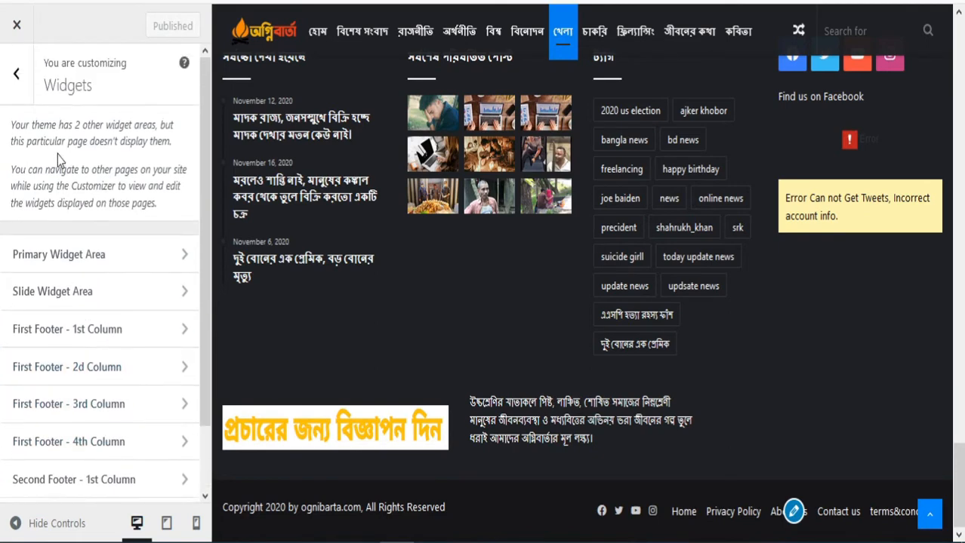
pyautogui.click(16, 73)
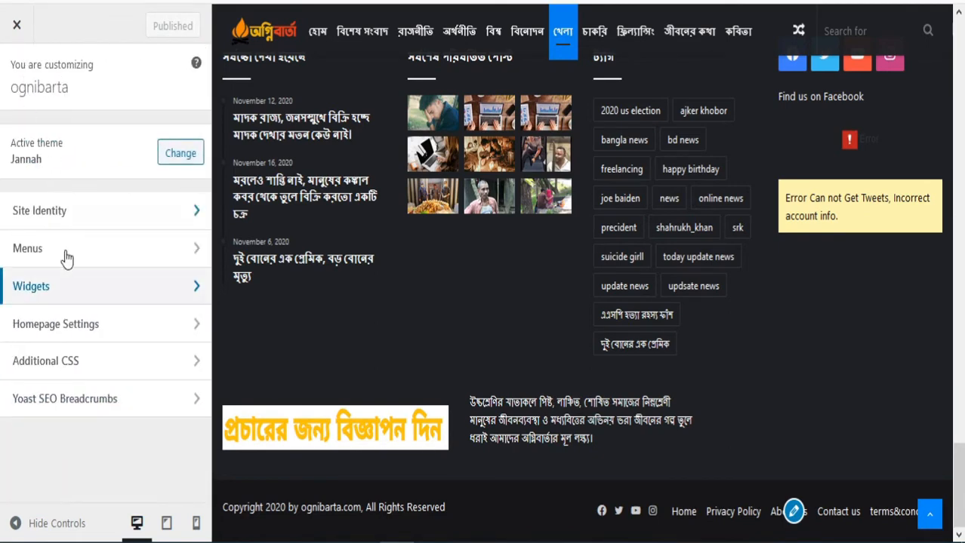
pyautogui.click(100, 339)
pyautogui.scroll(-1, 99, 284)
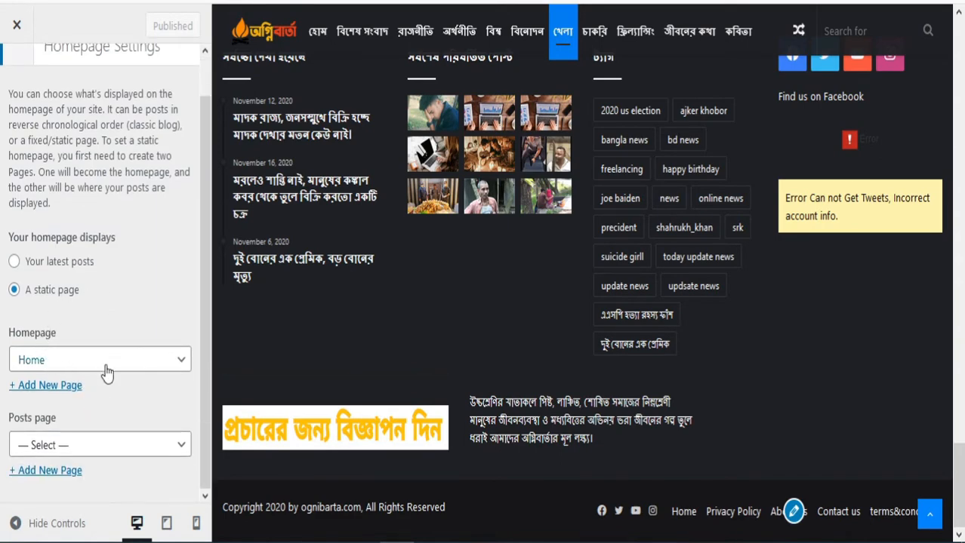
# - View the Posts page choices in Homepage Settings, leave the selection as is, and return to the main Customizer sections
pyautogui.click(182, 453)
pyautogui.click(181, 450)
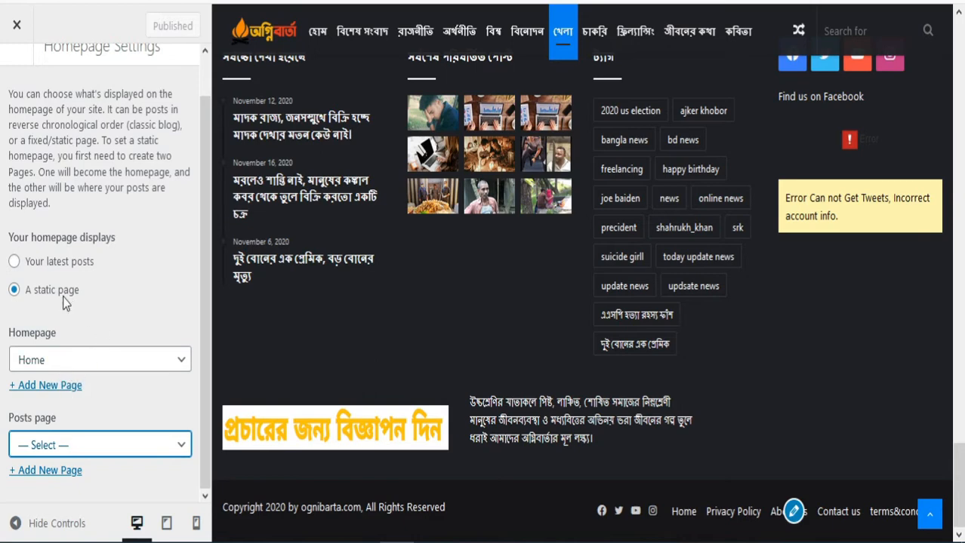
pyautogui.scroll(2, 20, 105)
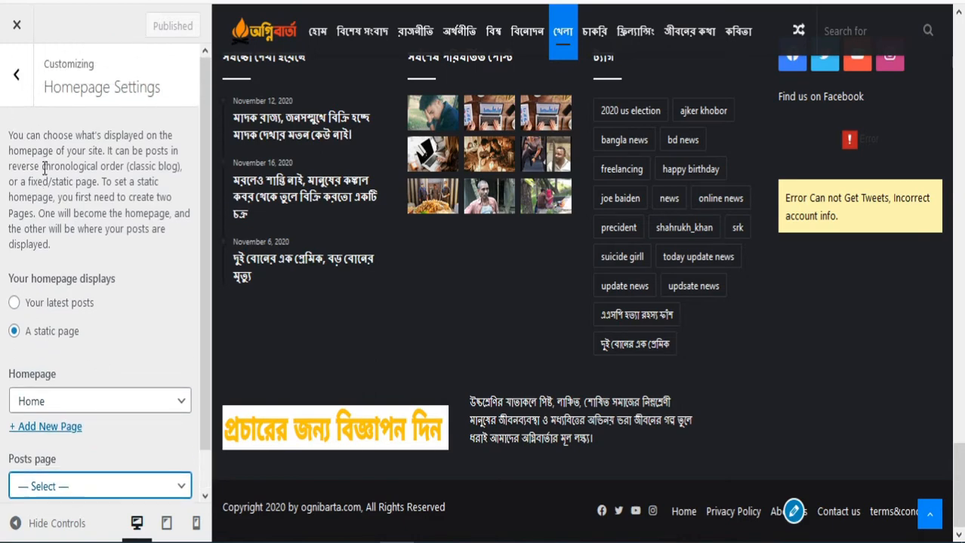
pyautogui.click(17, 97)
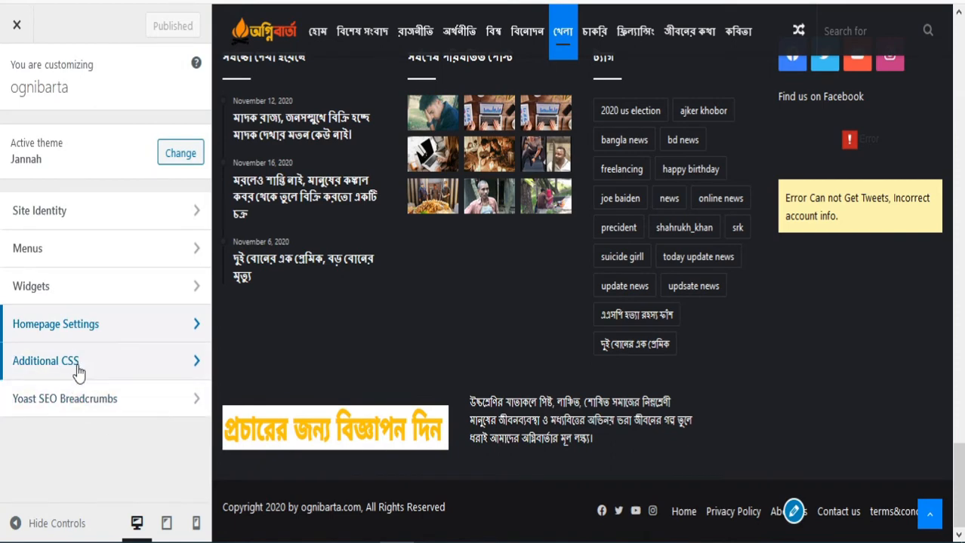
# - Open the Additional CSS section, review its instructions and code editor, and return to the main Customizer sections
pyautogui.click(97, 347)
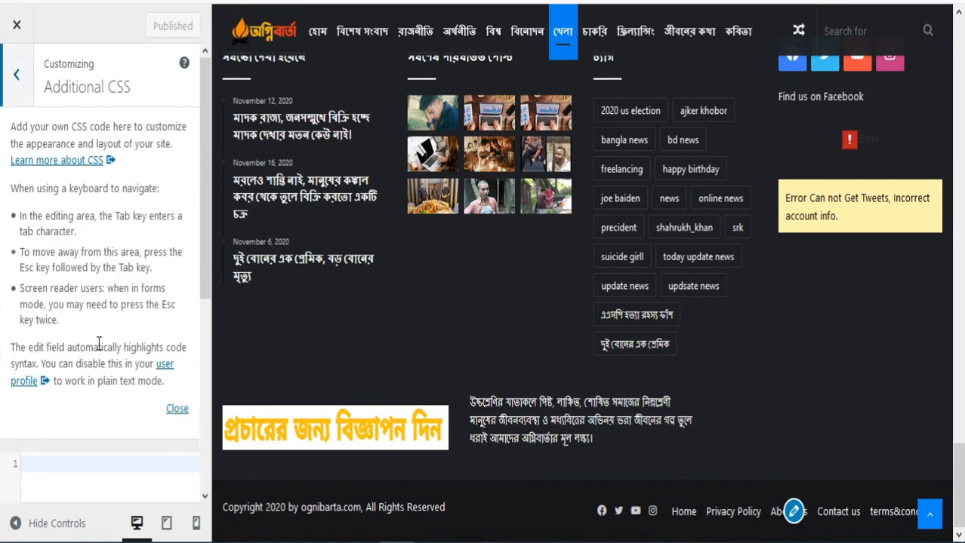
pyautogui.scroll(-5, 91, 279)
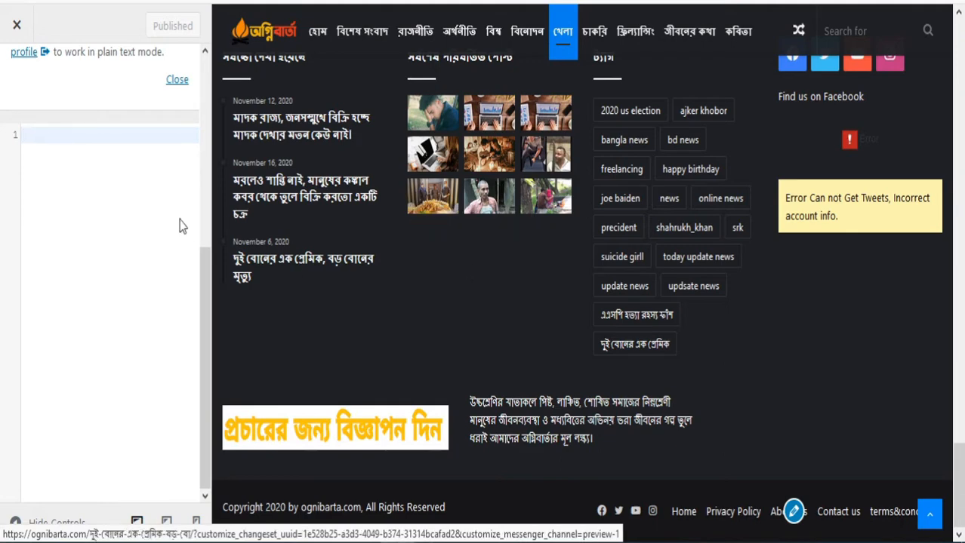
pyautogui.scroll(5, 14, 59)
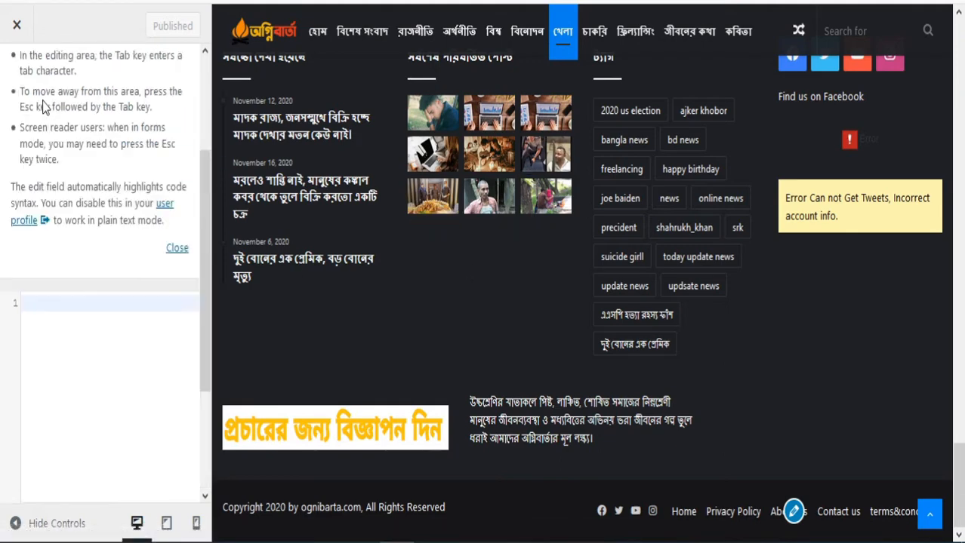
pyautogui.click(17, 75)
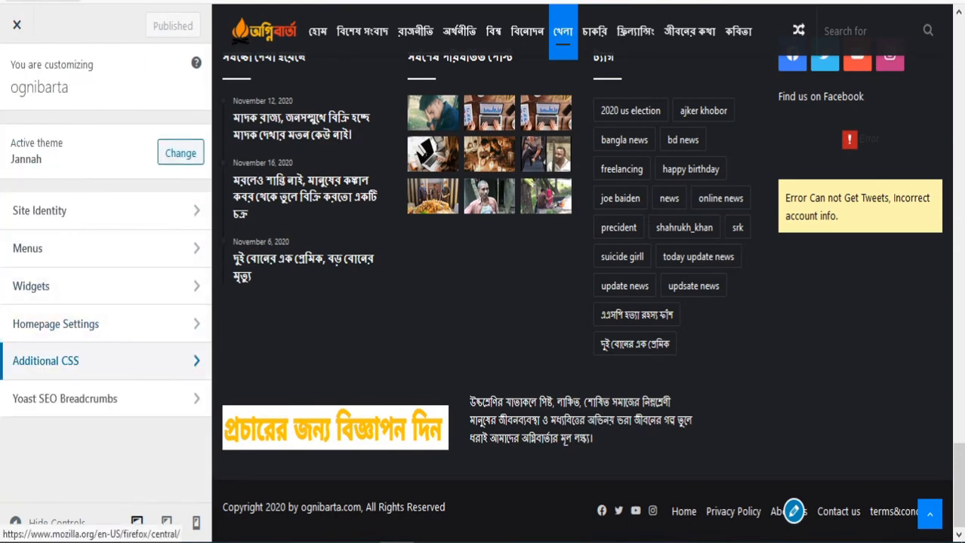
# - Close the Customizer, open the list of all posts and look through the entries down to the oldest one
pyautogui.click(16, 25)
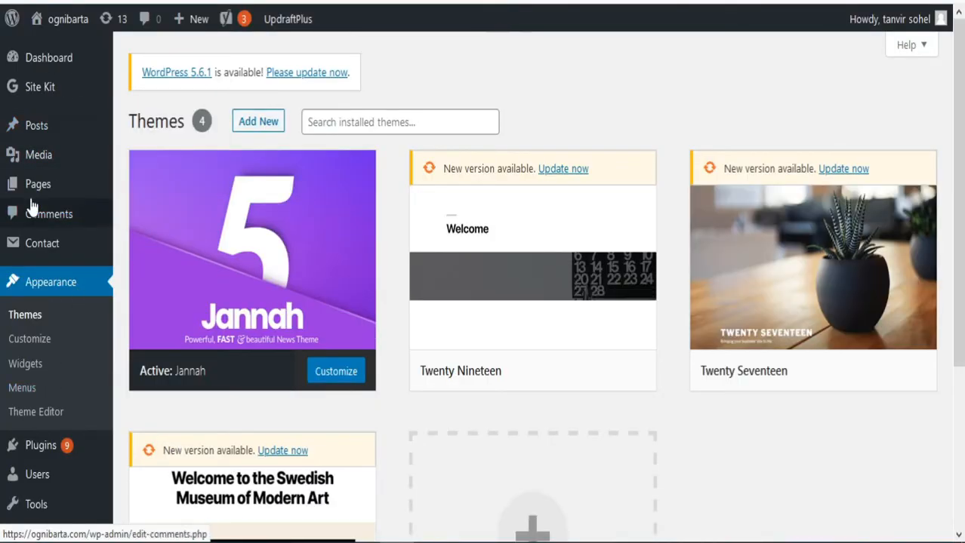
pyautogui.moveTo(43, 124)
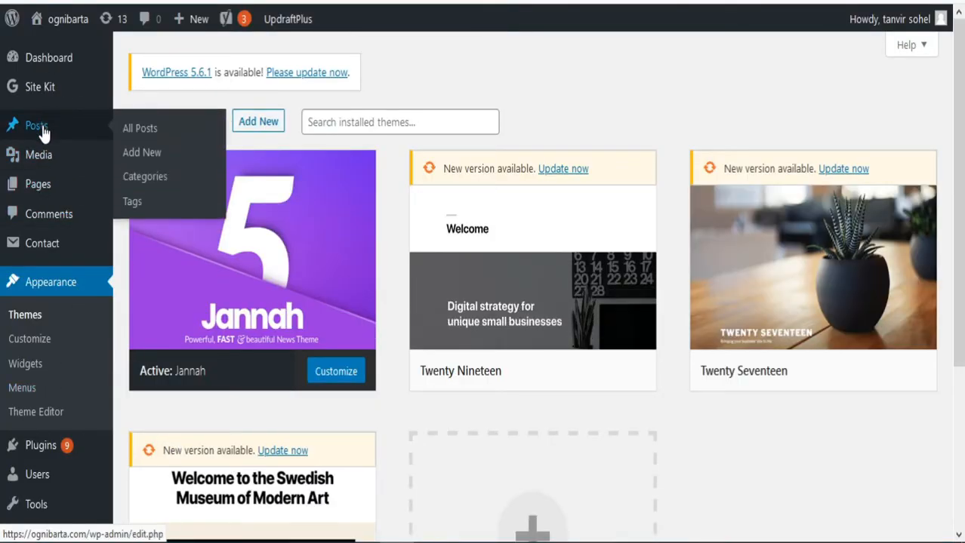
pyautogui.click(164, 133)
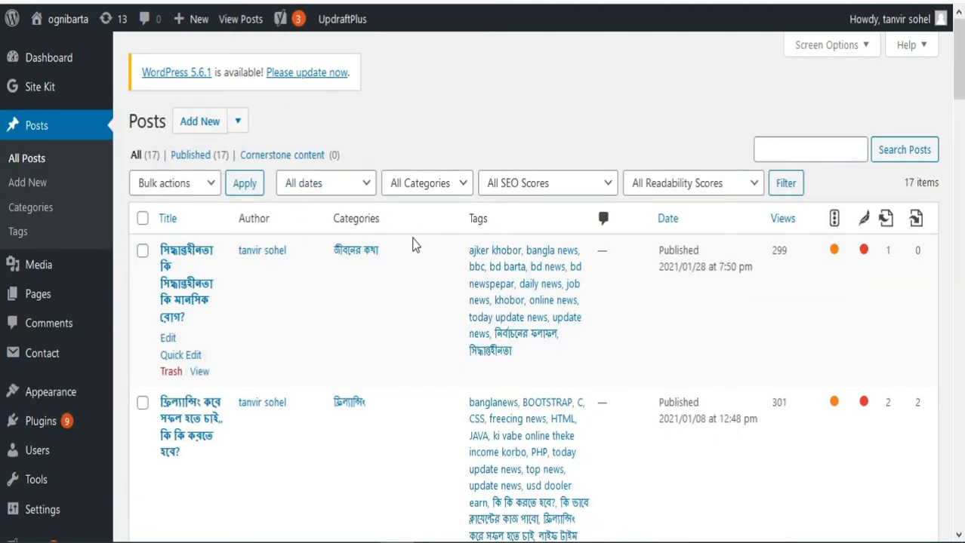
pyautogui.scroll(-3, 414, 256)
pyautogui.scroll(-10, 415, 260)
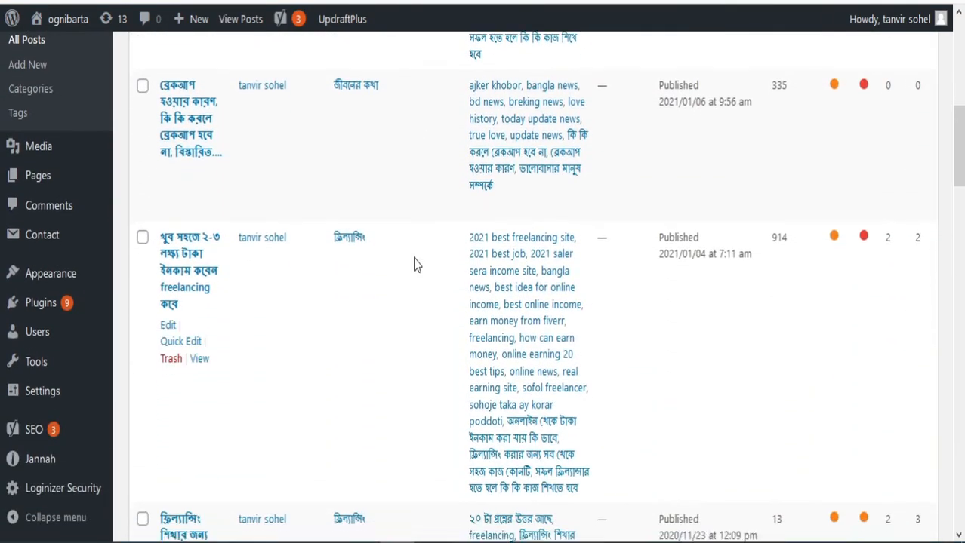
pyautogui.scroll(-10, 415, 264)
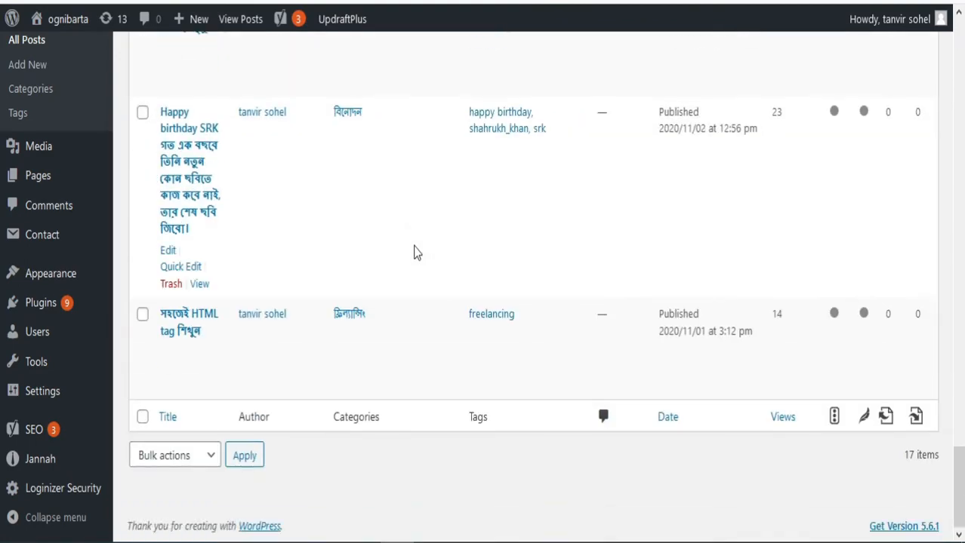
pyautogui.scroll(15, 227, 173)
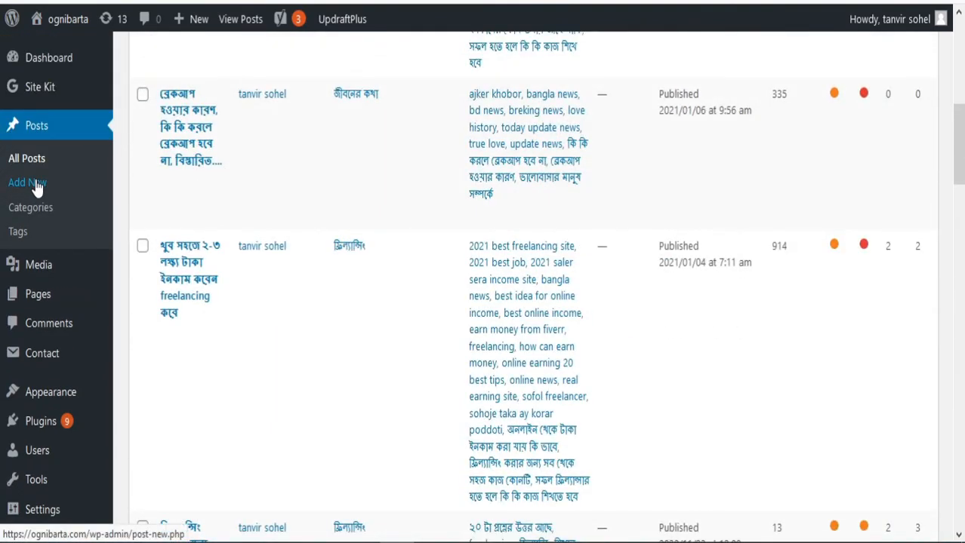
# - Start a new post and examine its title, content editor, Categories, Tags and the Primary Category choices in Jannah - Settings
pyautogui.click(36, 188)
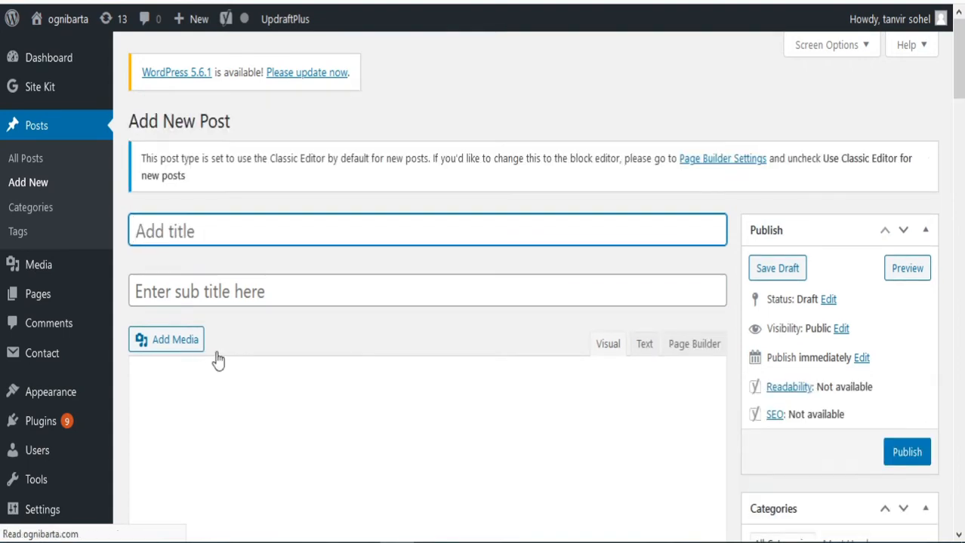
pyautogui.scroll(-2, 251, 296)
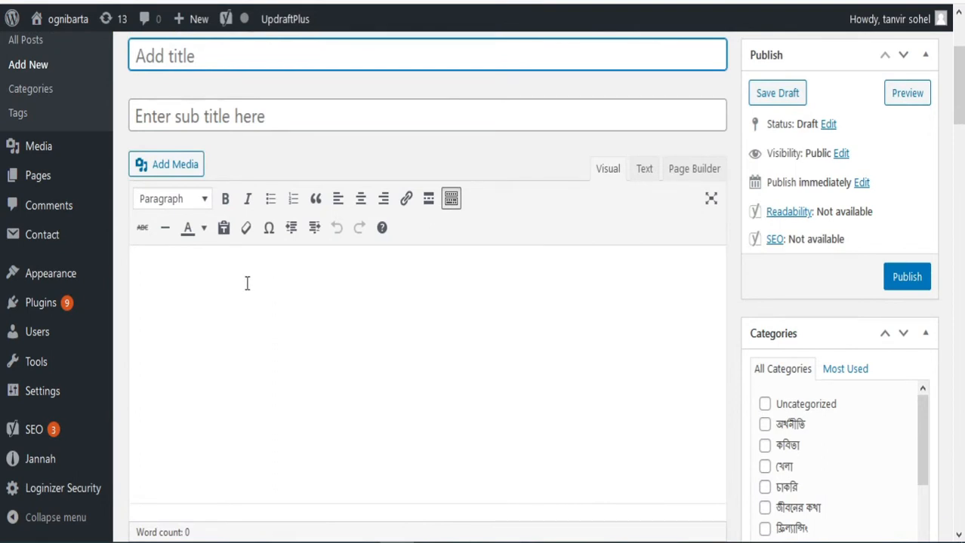
pyautogui.scroll(-2, 672, 316)
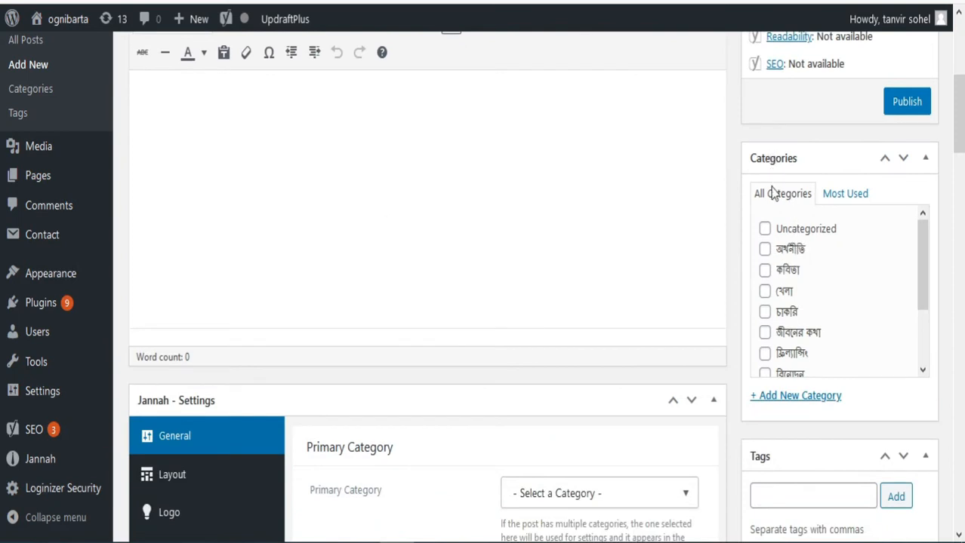
pyautogui.scroll(-2, 585, 252)
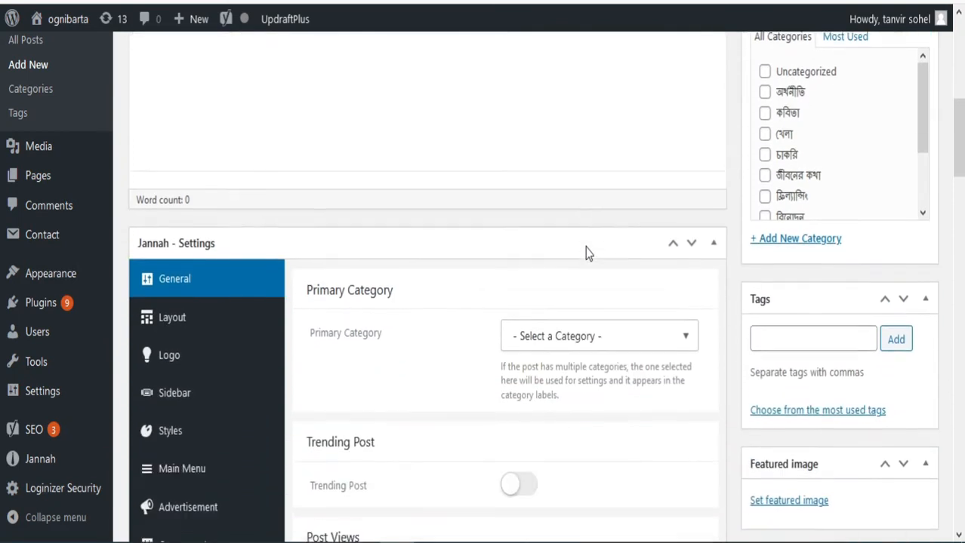
pyautogui.click(683, 323)
pyautogui.click(683, 323)
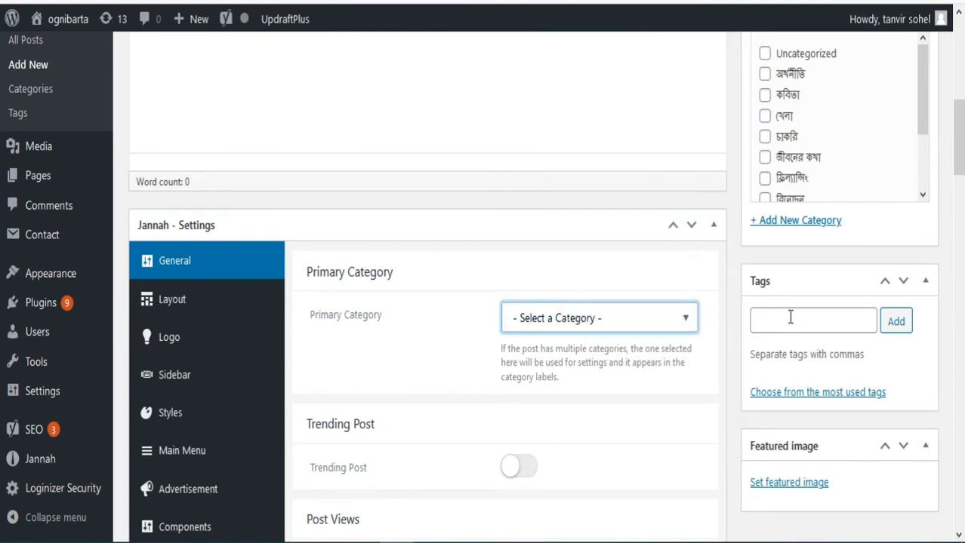
# - Review the new post's trending, views, post format and featured image settings, plus the Yoast SEO section with its Google preview
pyautogui.scroll(-3, 361, 322)
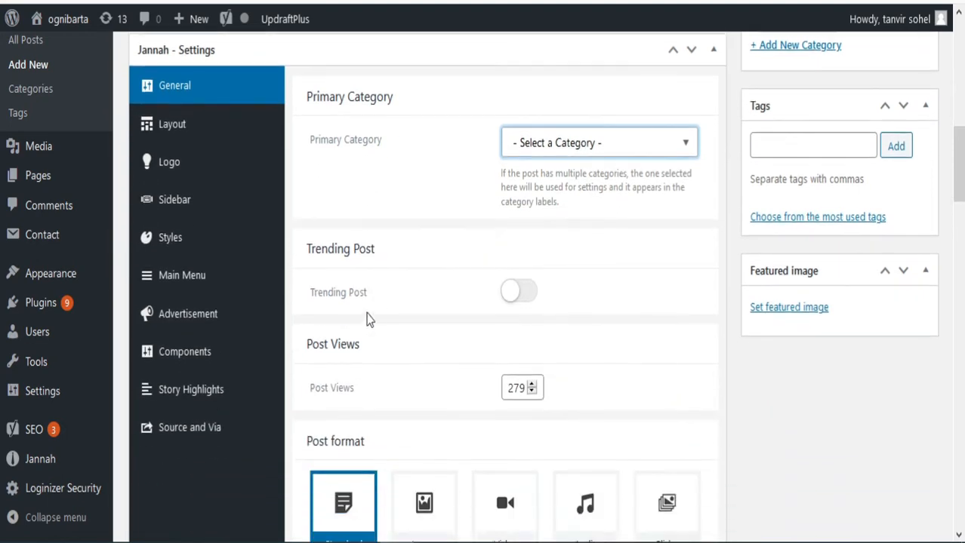
pyautogui.scroll(-3, 377, 302)
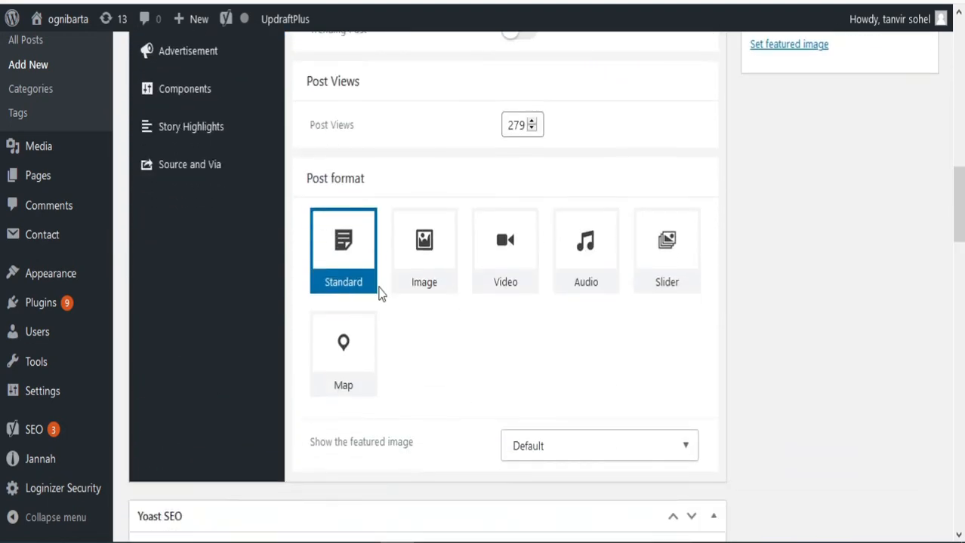
pyautogui.scroll(-2, 381, 292)
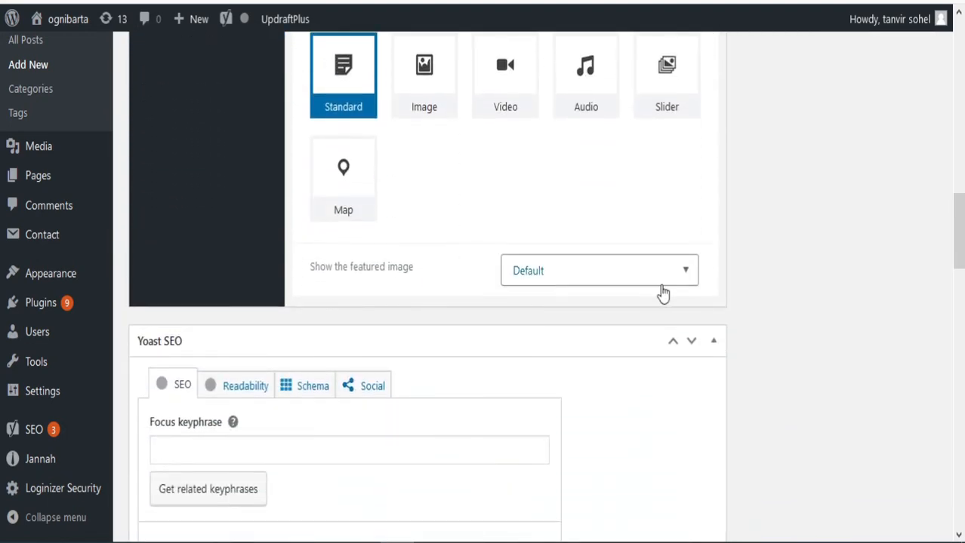
pyautogui.scroll(-2, 302, 367)
pyautogui.scroll(-1, 234, 407)
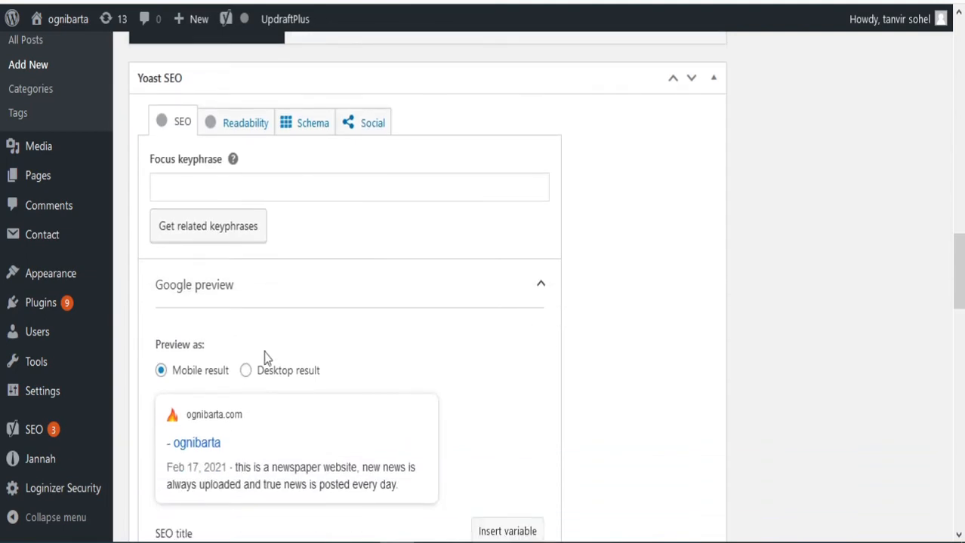
pyautogui.scroll(12, 271, 352)
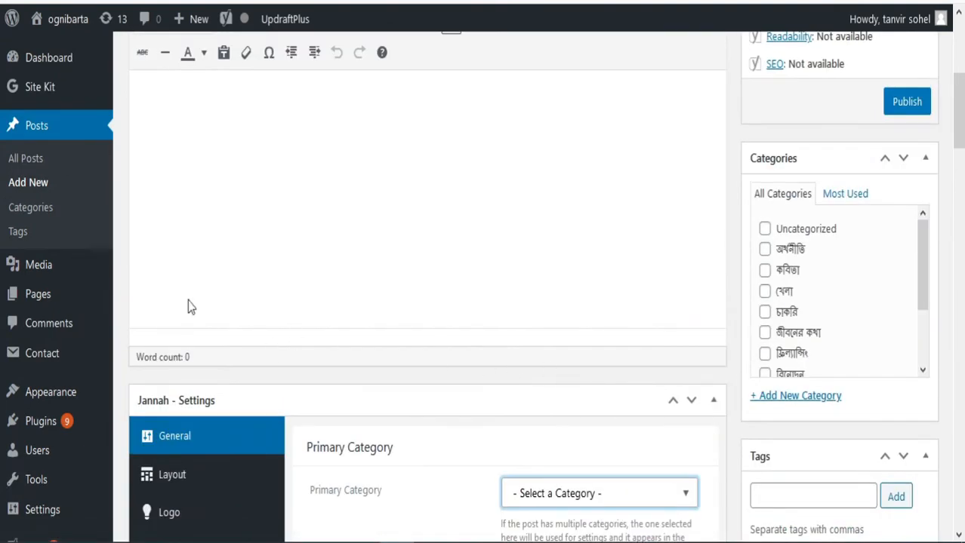
pyautogui.scroll(3, 465, 258)
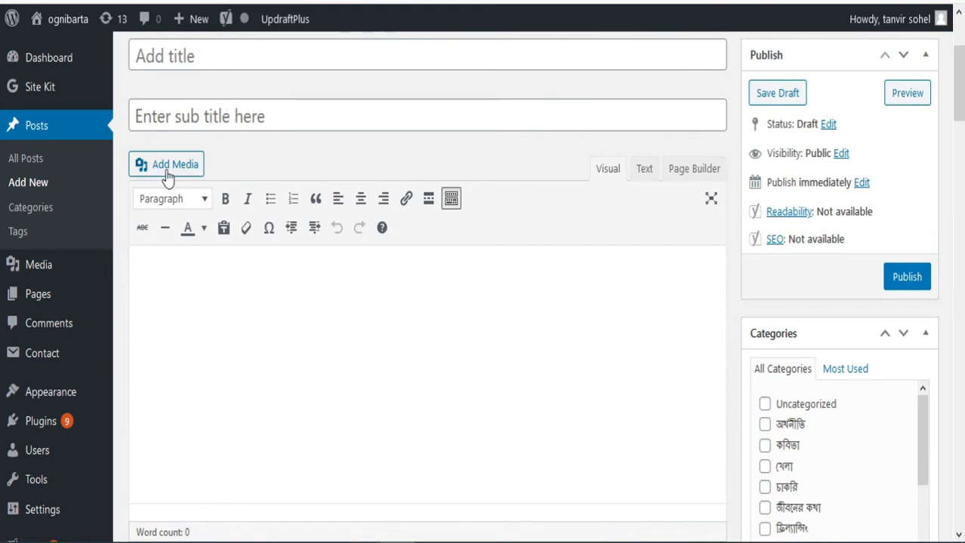
# - Browse the media library images available for the new post and go back to the posts list
pyautogui.click(164, 168)
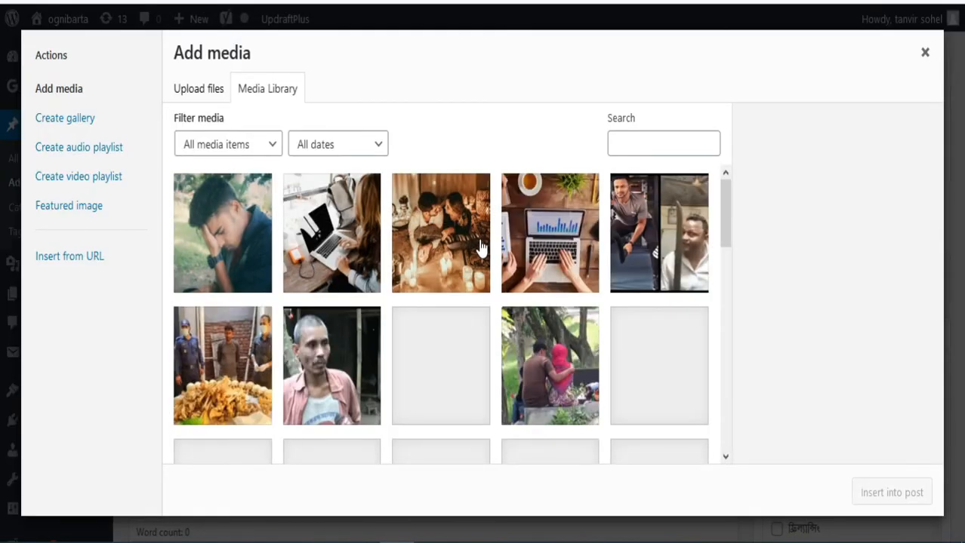
pyautogui.scroll(-5, 311, 260)
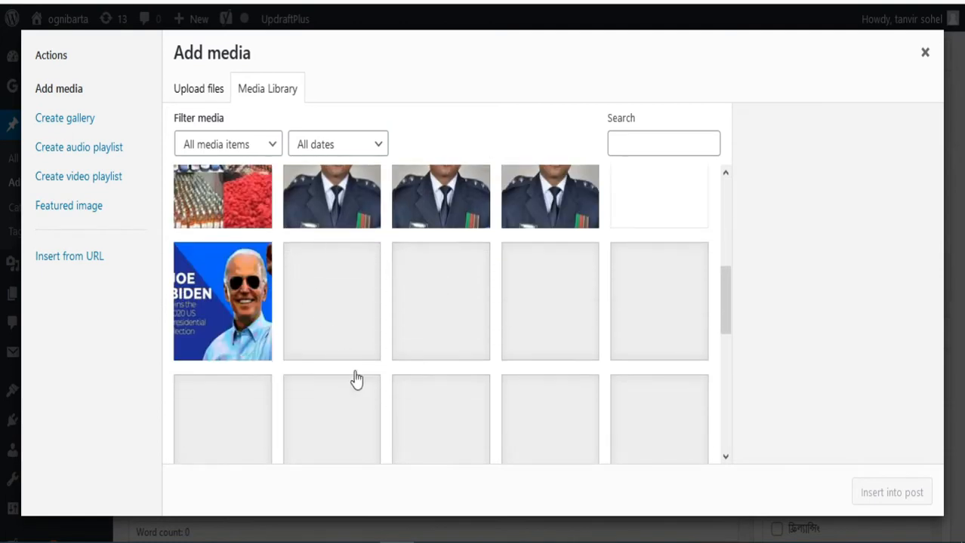
pyautogui.scroll(5, 398, 347)
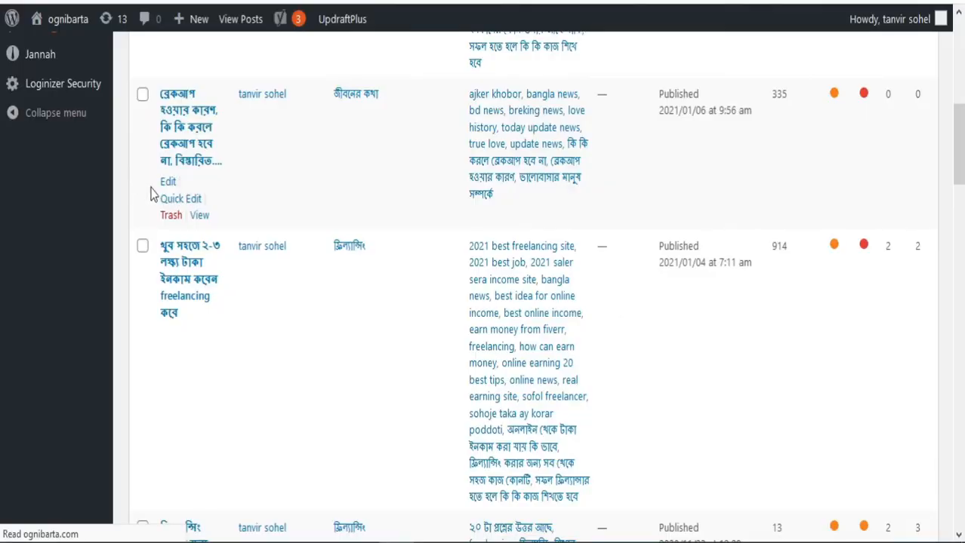
# - Open the site's Comments page from the posts list
pyautogui.moveTo(82, 191)
pyautogui.scroll(2, 82, 191)
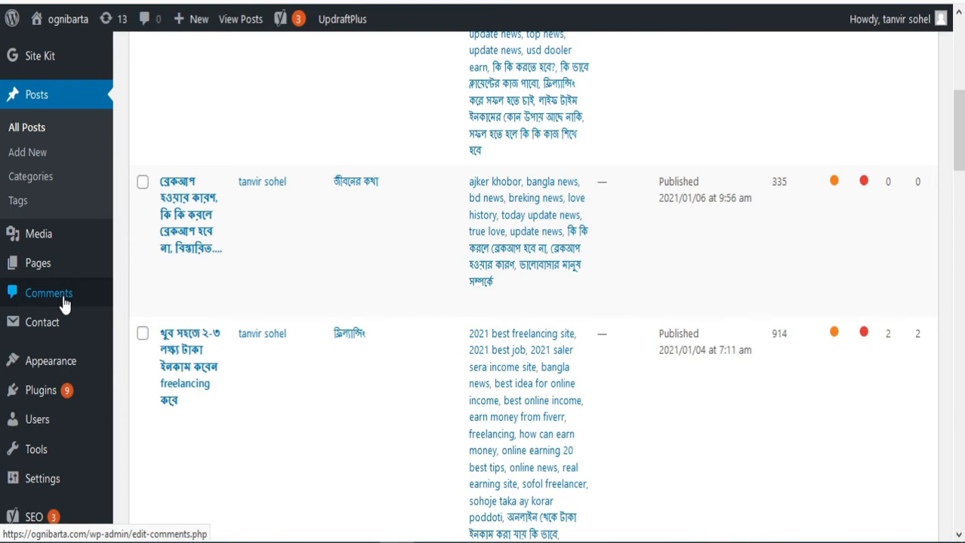
pyautogui.click(65, 302)
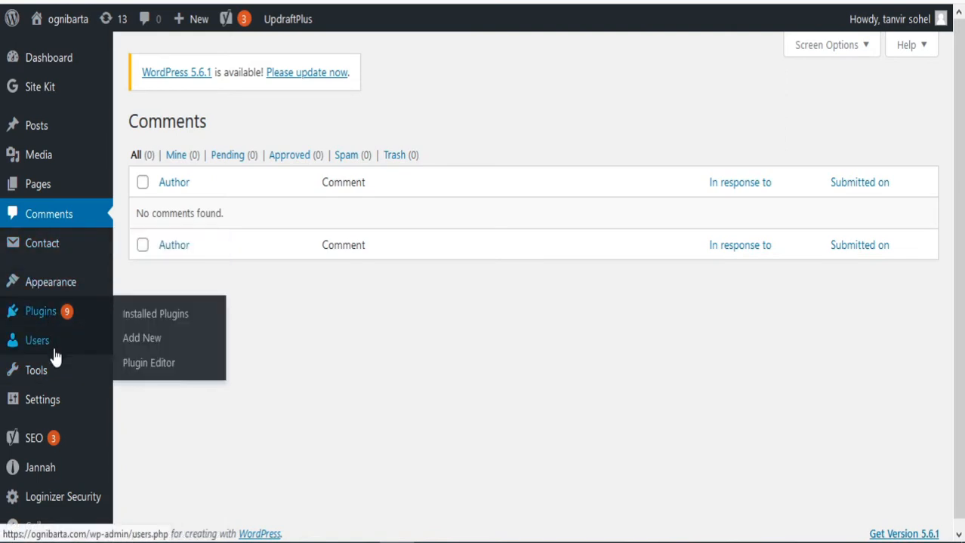
# - Open the site's General Settings and review the title, tagline, addresses, administration e-mail, membership, default role and language fields
pyautogui.moveTo(55, 357)
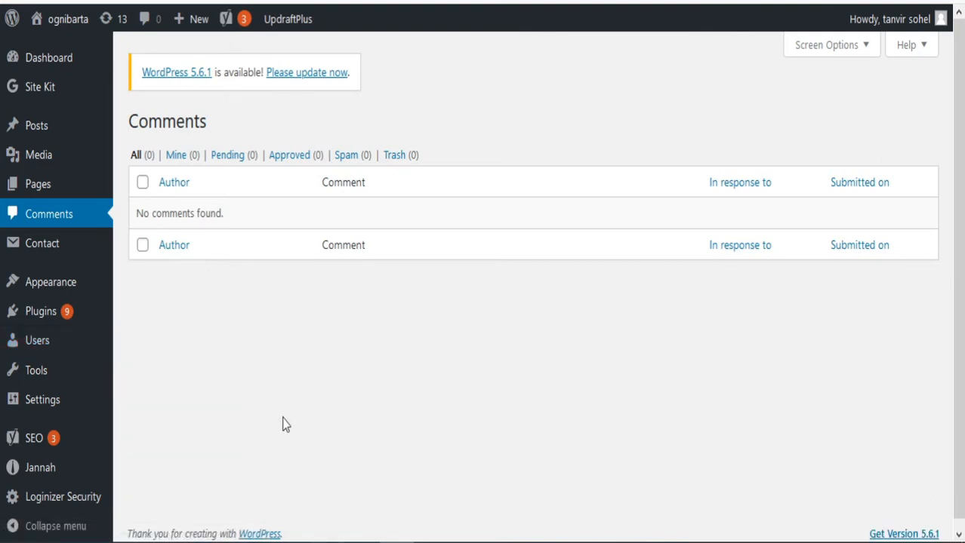
pyautogui.moveTo(36, 341)
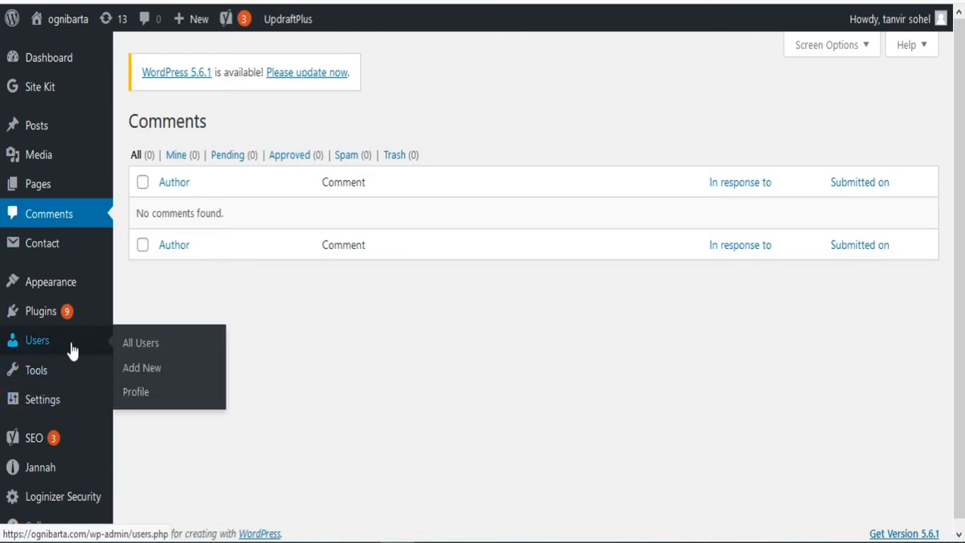
pyautogui.moveTo(50, 382)
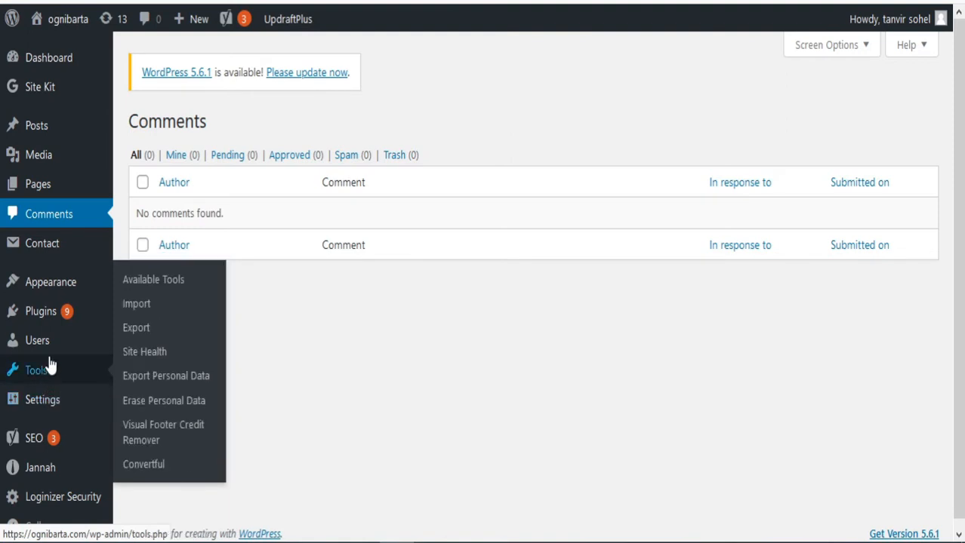
pyautogui.moveTo(64, 406)
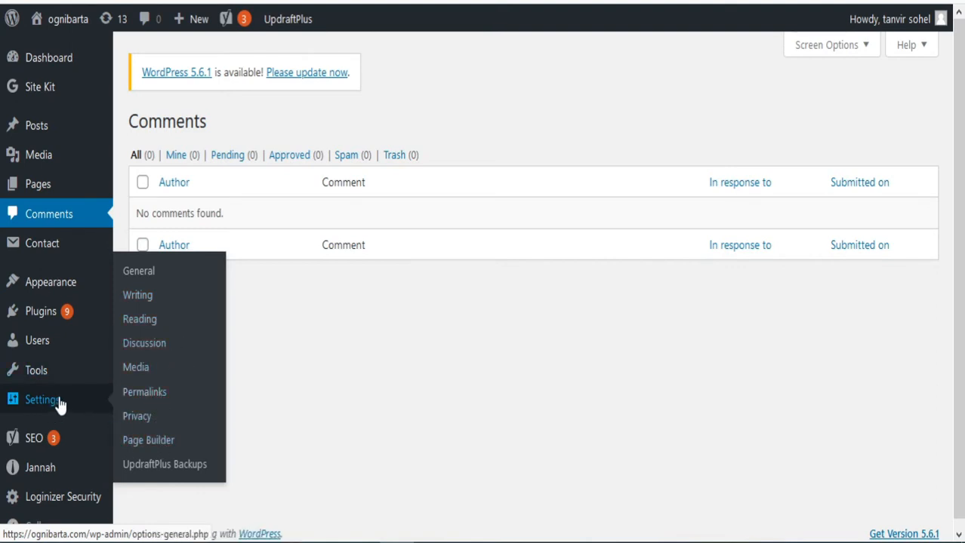
pyautogui.click(158, 279)
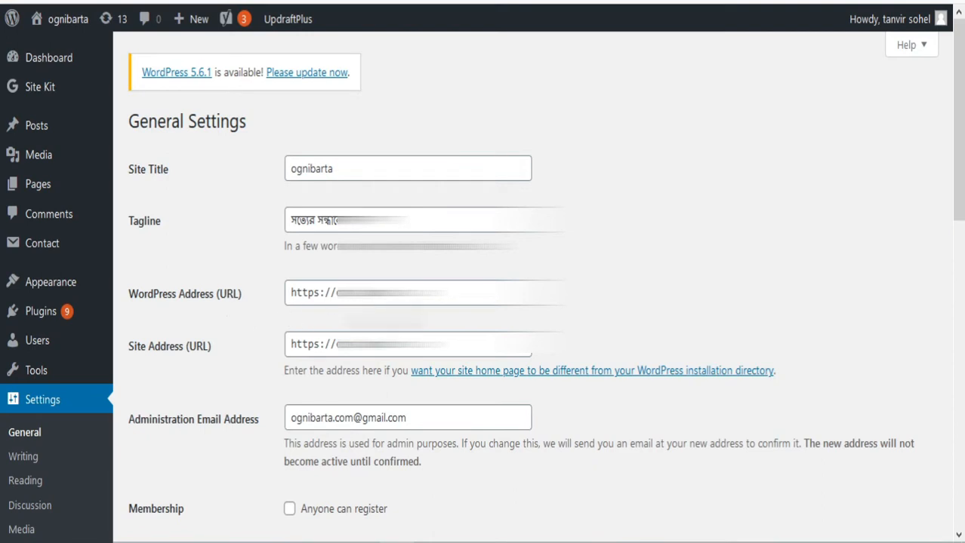
pyautogui.scroll(-2, 189, 291)
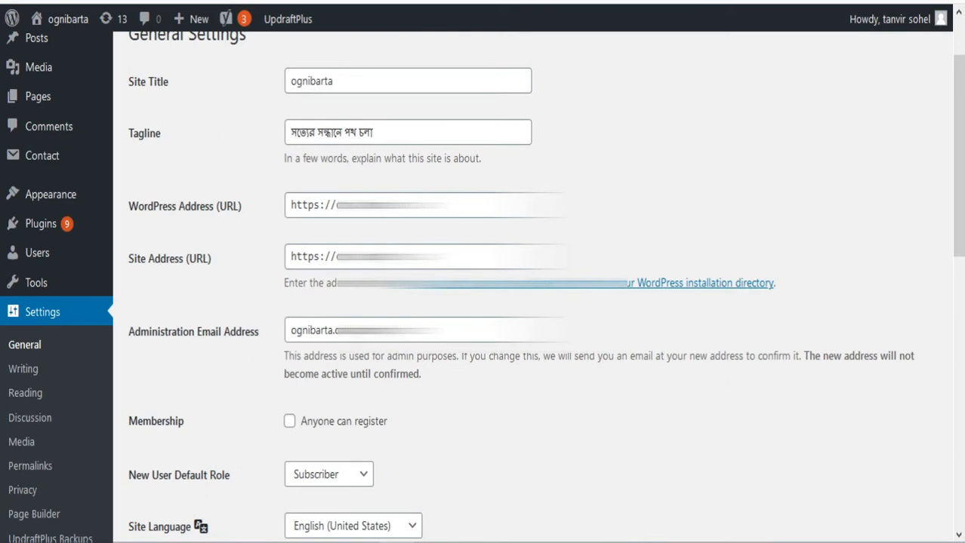
# - Review the timezone, date format, time format and week start options in the General Settings
pyautogui.scroll(-4, 328, 323)
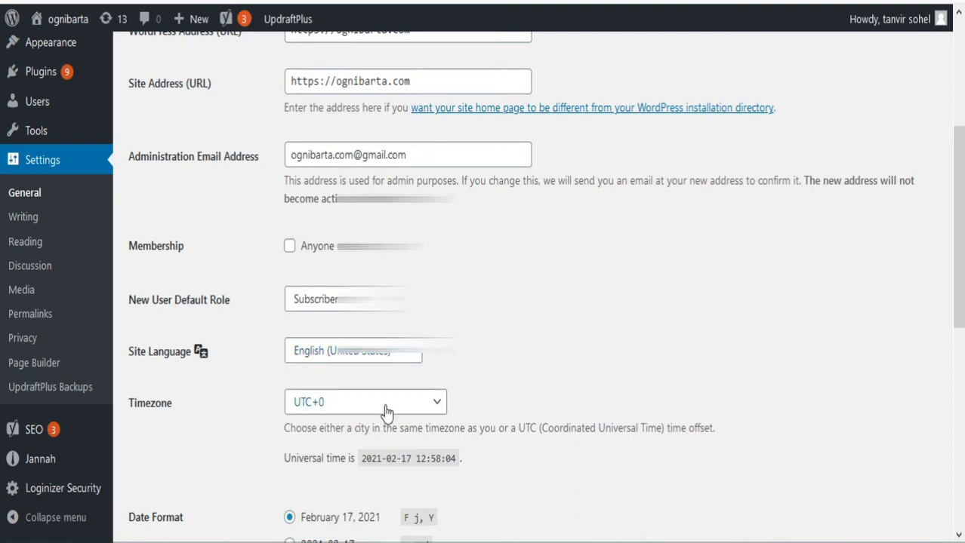
pyautogui.scroll(-2, 317, 428)
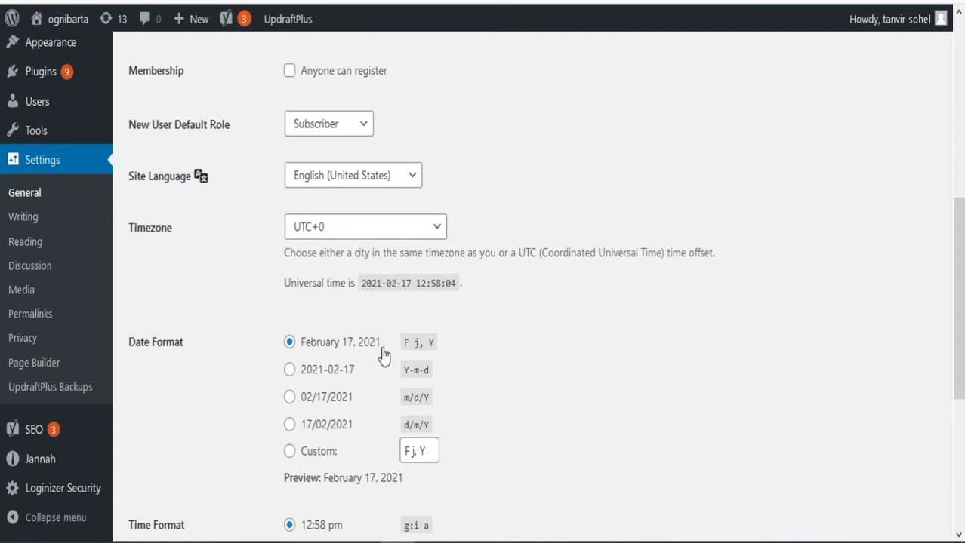
pyautogui.scroll(-3, 314, 385)
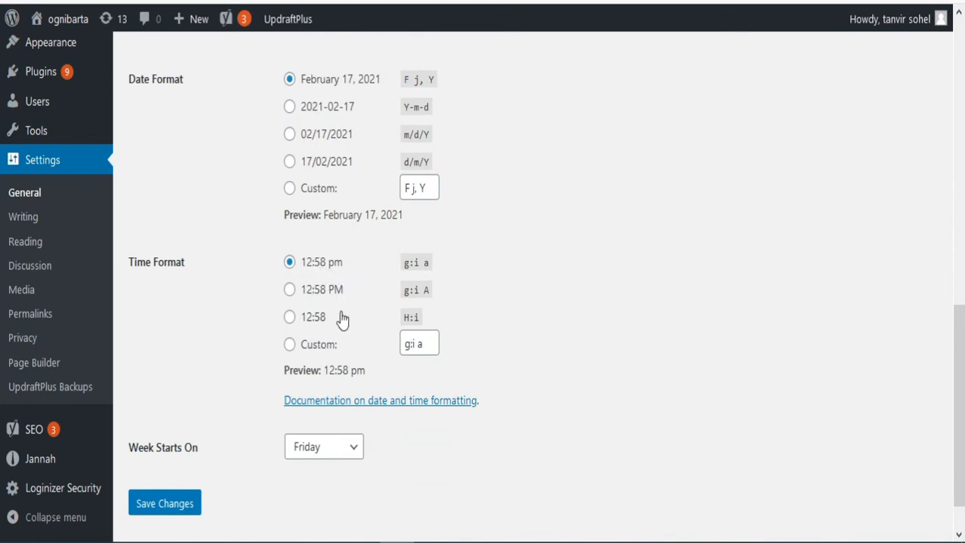
pyautogui.scroll(-1, 342, 332)
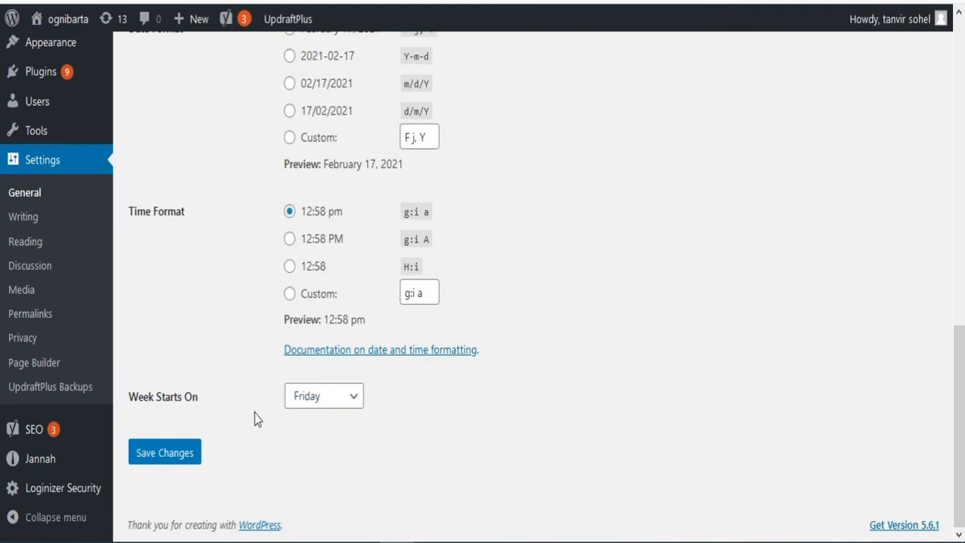
pyautogui.click(352, 408)
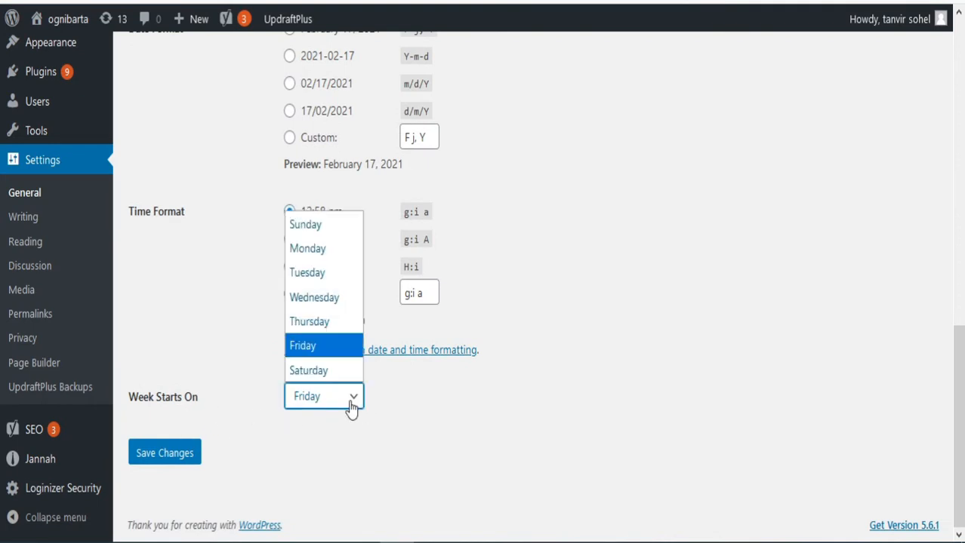
pyautogui.click(352, 408)
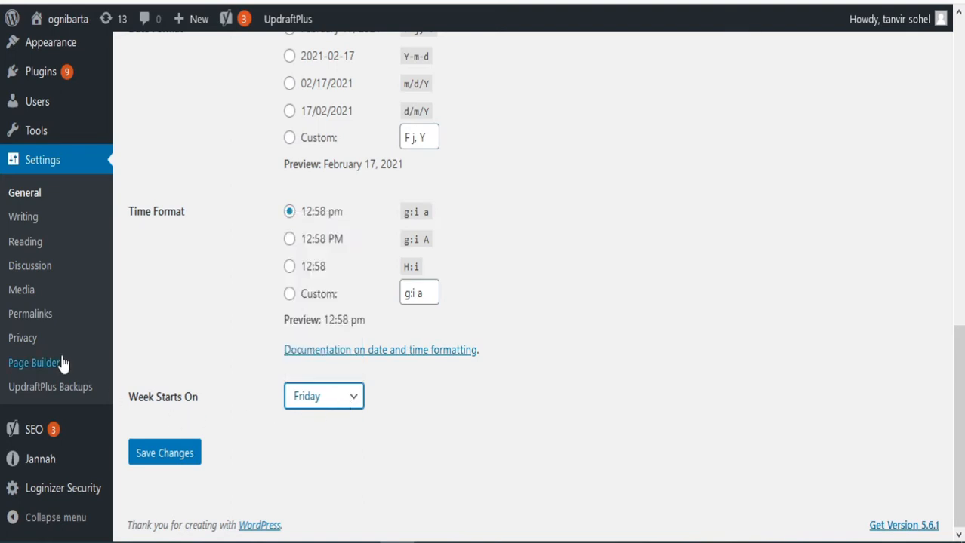
# - Open the Writing Settings and review the default post category and format, post via email and update services options
pyautogui.click(33, 226)
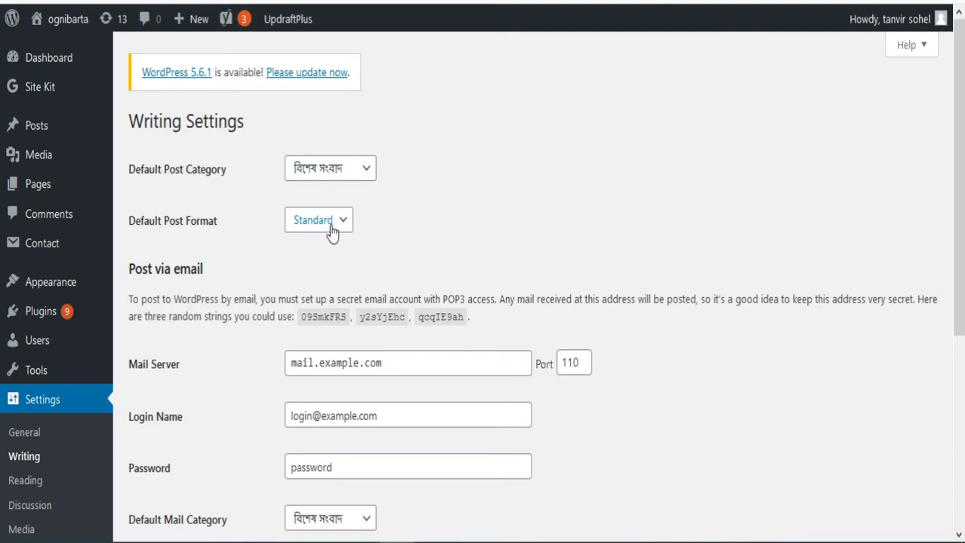
pyautogui.scroll(-2, 329, 238)
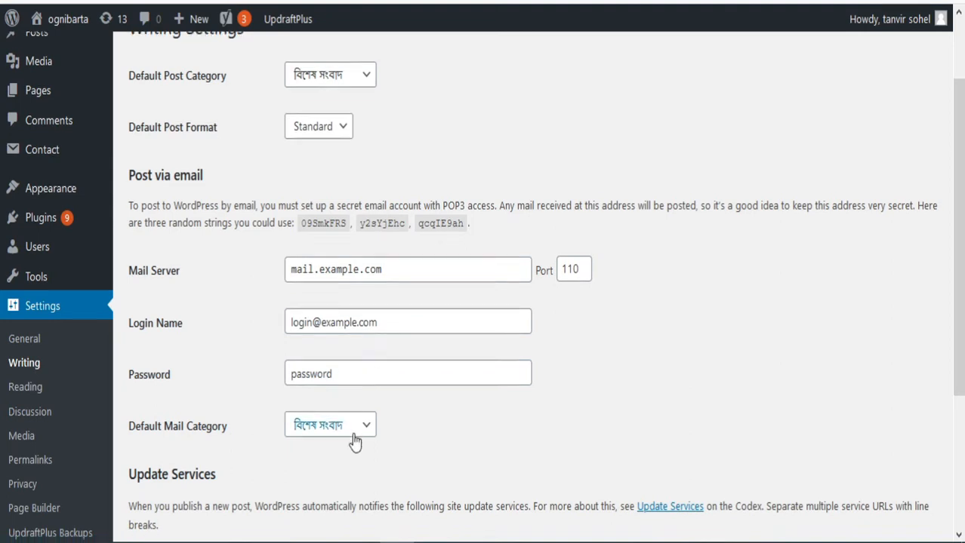
pyautogui.scroll(-3, 377, 441)
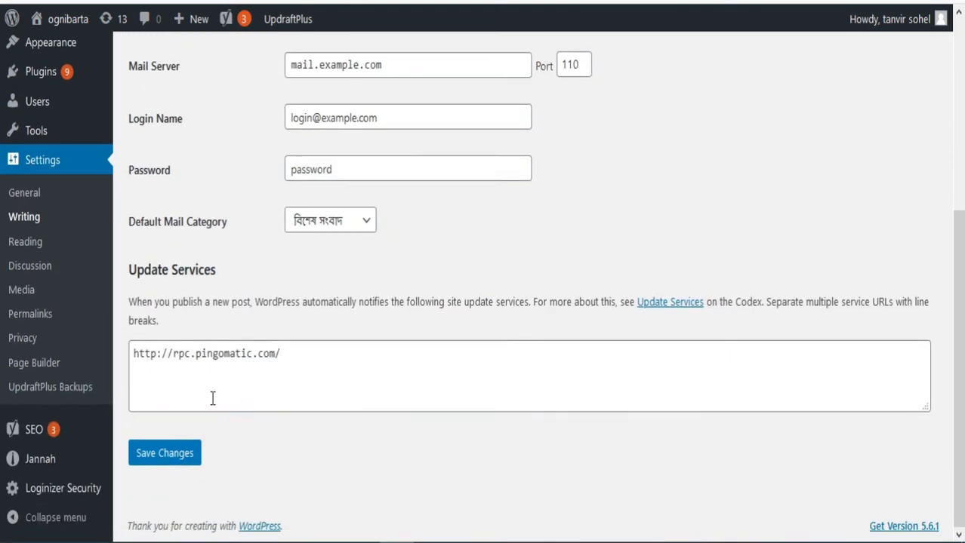
pyautogui.scroll(2, 191, 381)
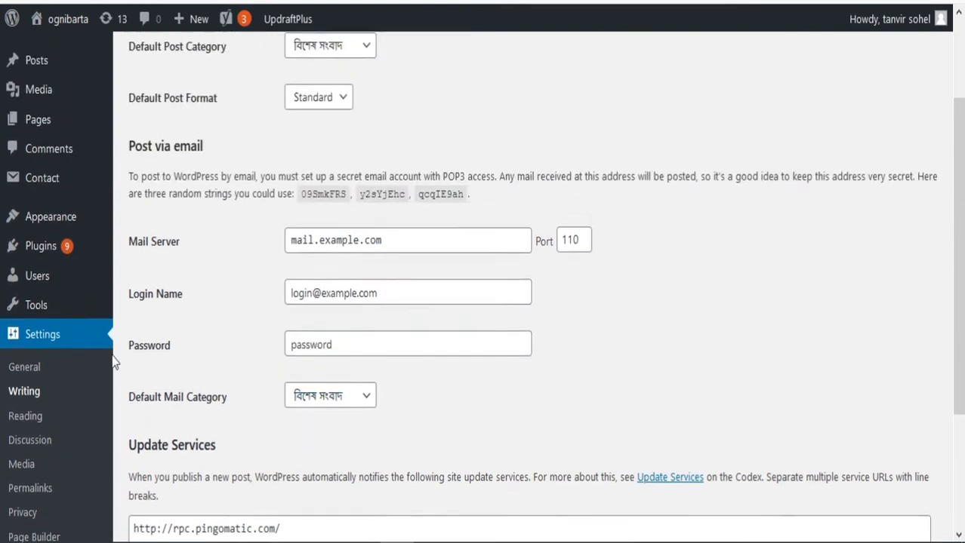
# - Open the Reading Settings and review the homepage display, post and feed limits, feed content and search engine visibility
pyautogui.click(37, 419)
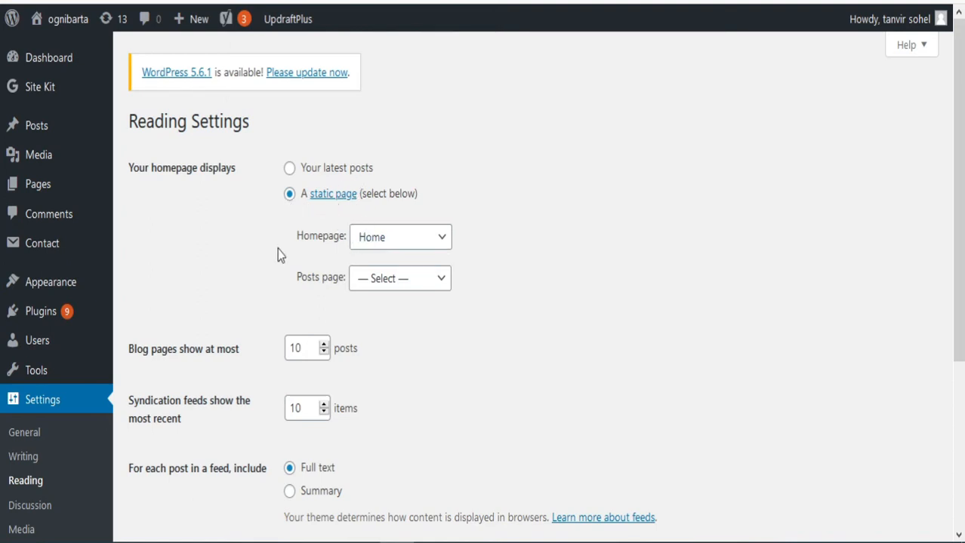
pyautogui.scroll(-1, 275, 252)
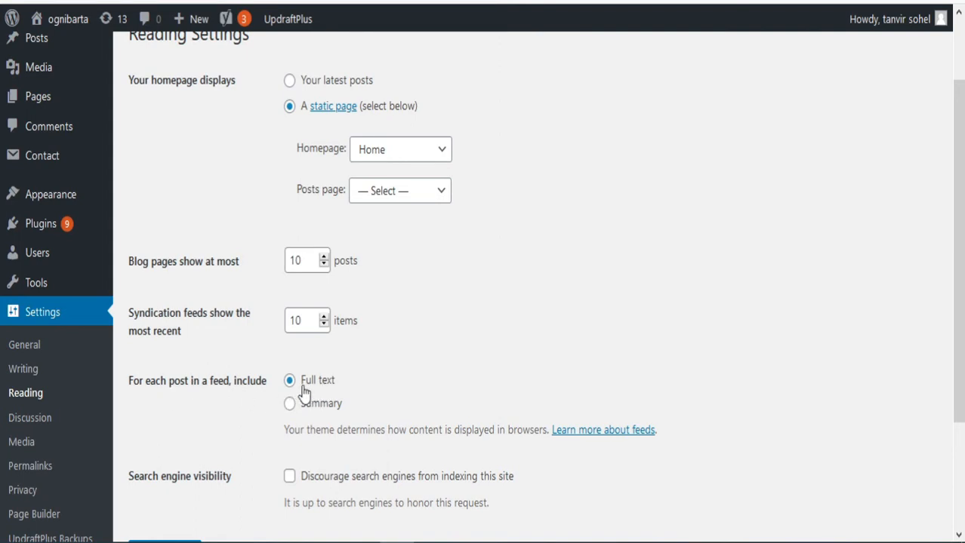
pyautogui.scroll(-3, 304, 392)
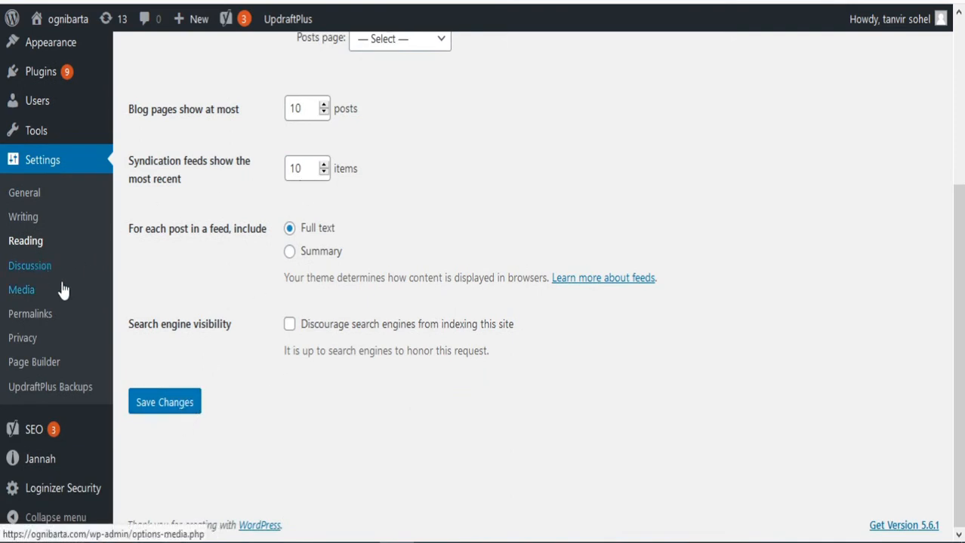
# - Open the Discussion Settings and review the default post, comment, e-mail notification, moderation, disallowed keys and avatar options
pyautogui.click(21, 290)
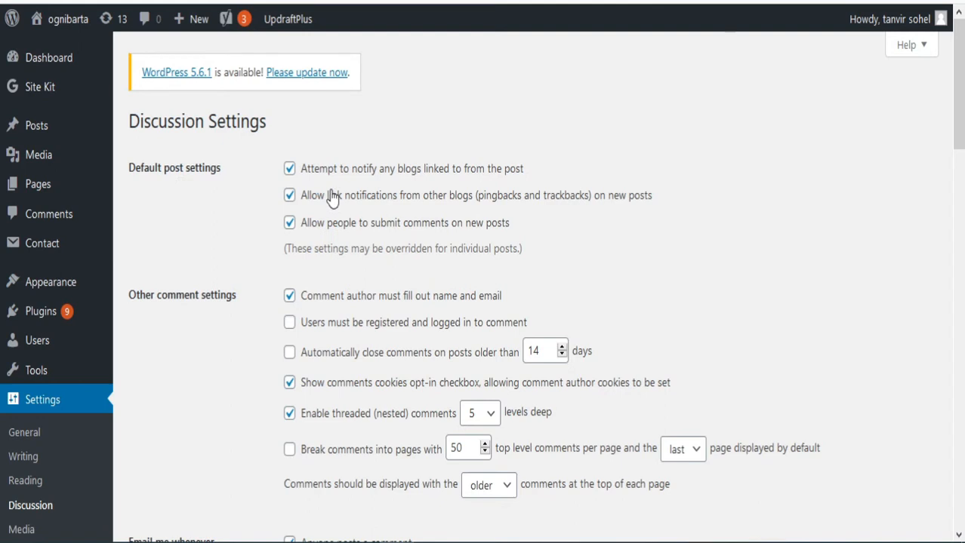
pyautogui.scroll(-2, 326, 266)
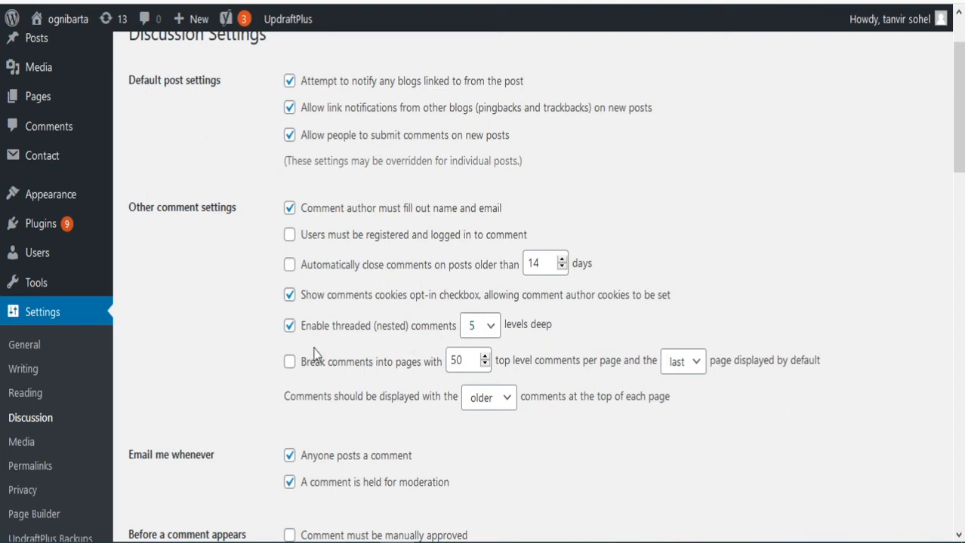
pyautogui.scroll(-1, 356, 400)
pyautogui.scroll(-2, 356, 398)
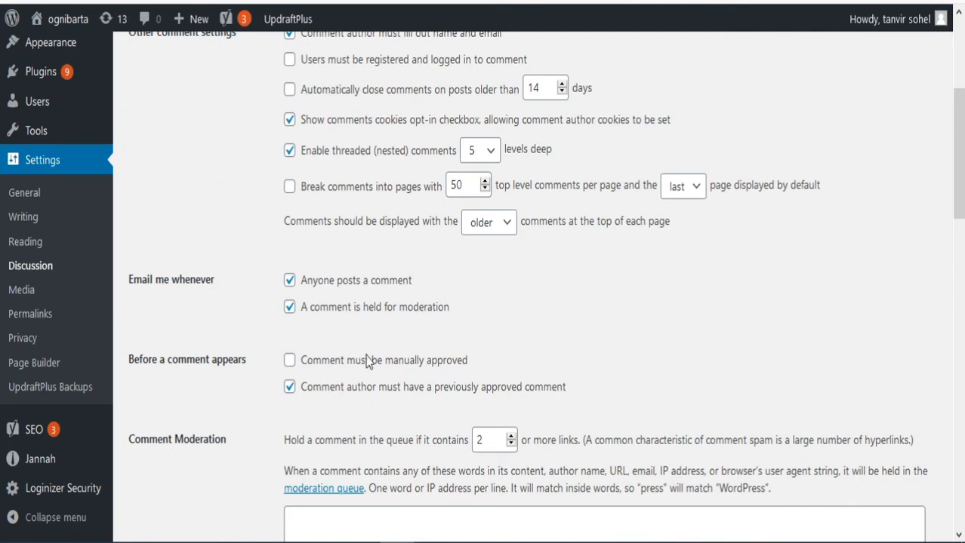
pyautogui.scroll(-1, 296, 394)
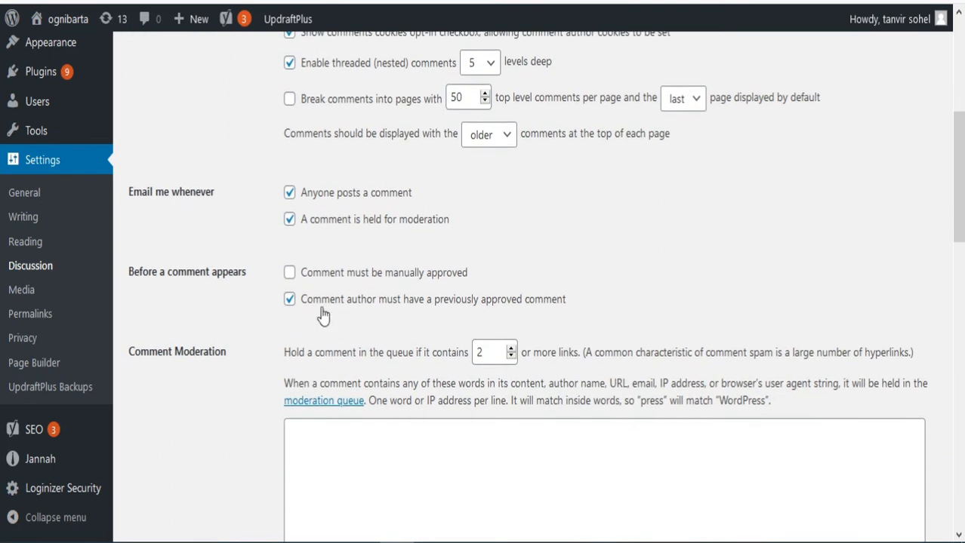
pyautogui.scroll(-2, 276, 334)
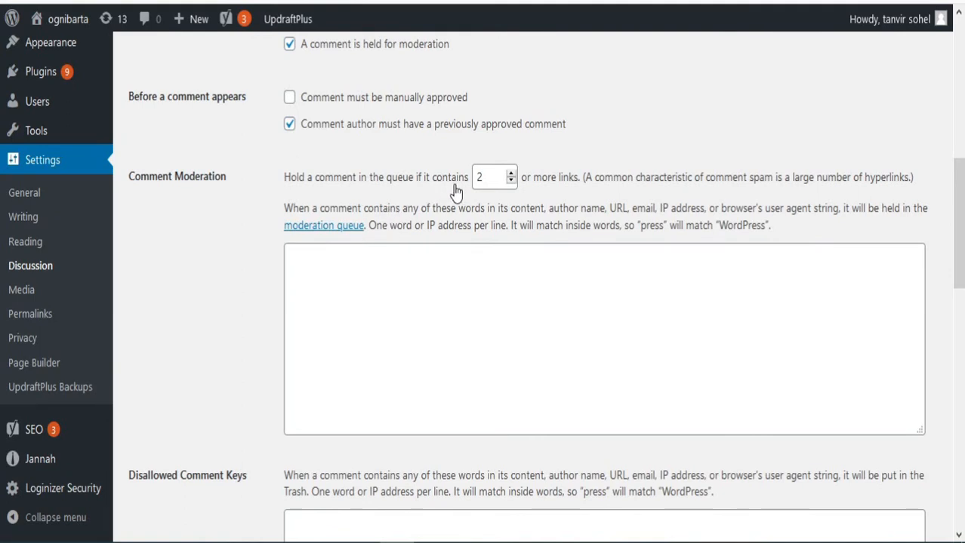
pyautogui.scroll(-5, 348, 362)
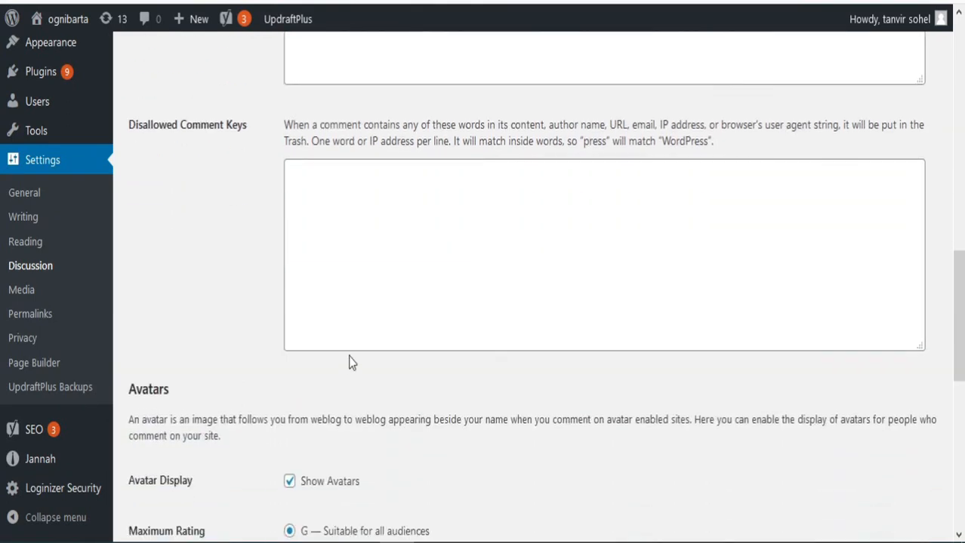
pyautogui.scroll(-5, 349, 362)
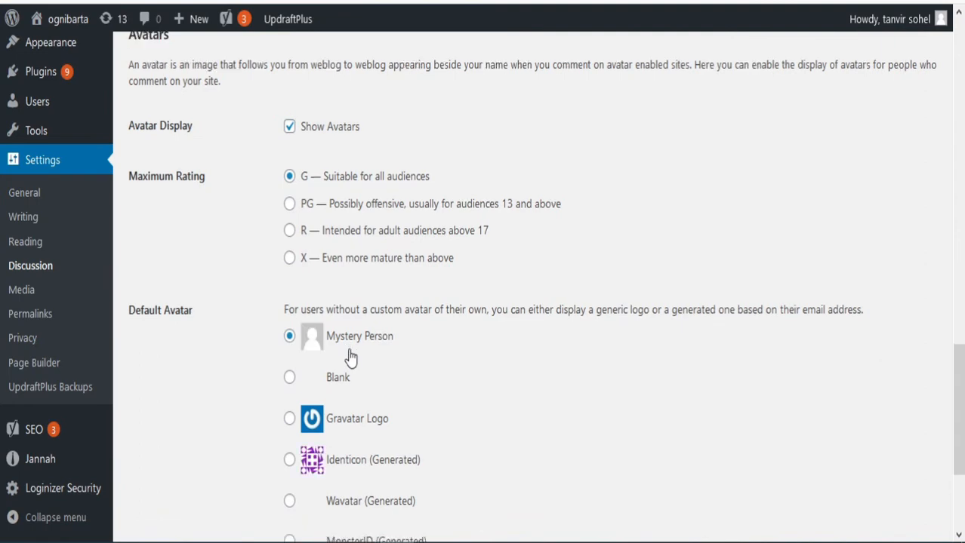
pyautogui.scroll(-2, 351, 358)
pyautogui.scroll(4, 226, 317)
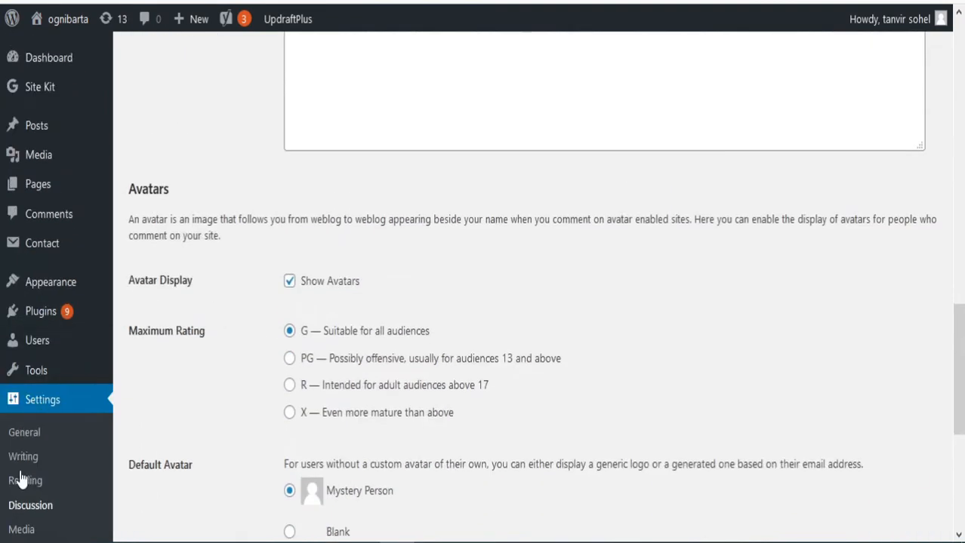
pyautogui.scroll(-4, 21, 480)
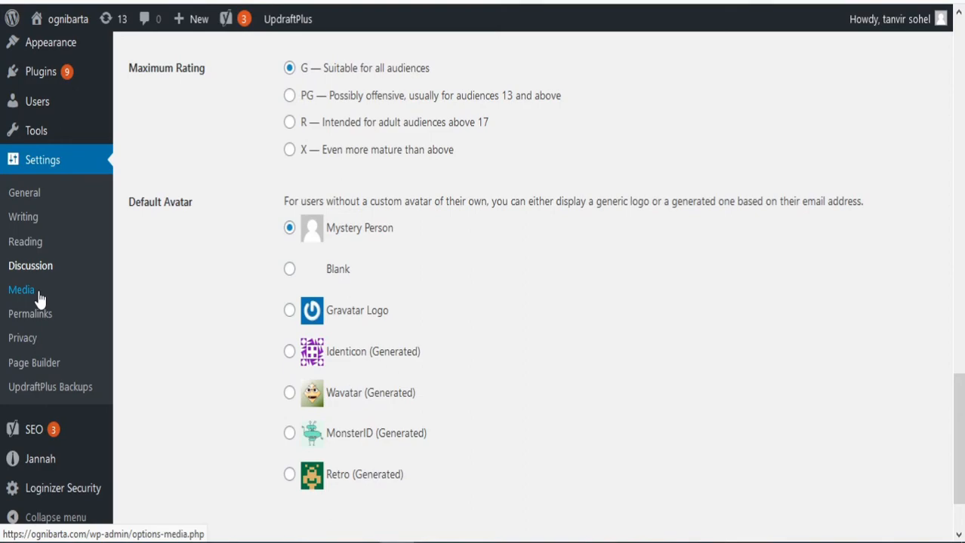
# - Open the Media Settings and review the thumbnail, medium and large image sizes and the upload folder option
pyautogui.click(39, 297)
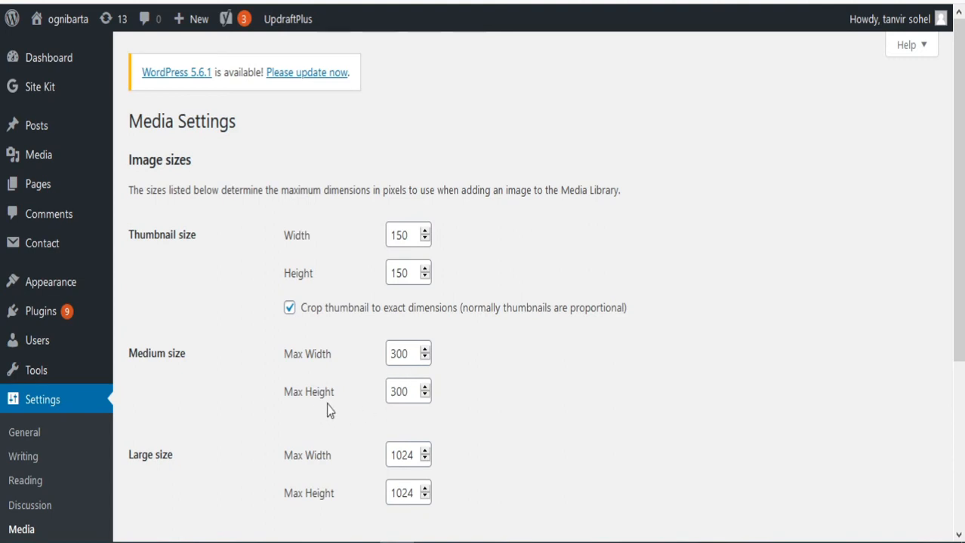
pyautogui.scroll(-1, 330, 408)
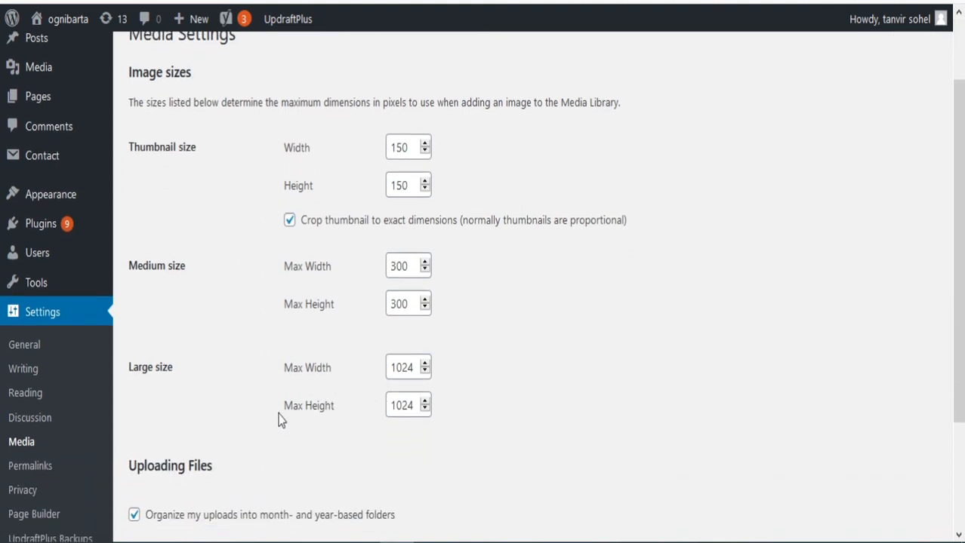
pyautogui.scroll(-1, 264, 413)
pyautogui.scroll(-1, 235, 382)
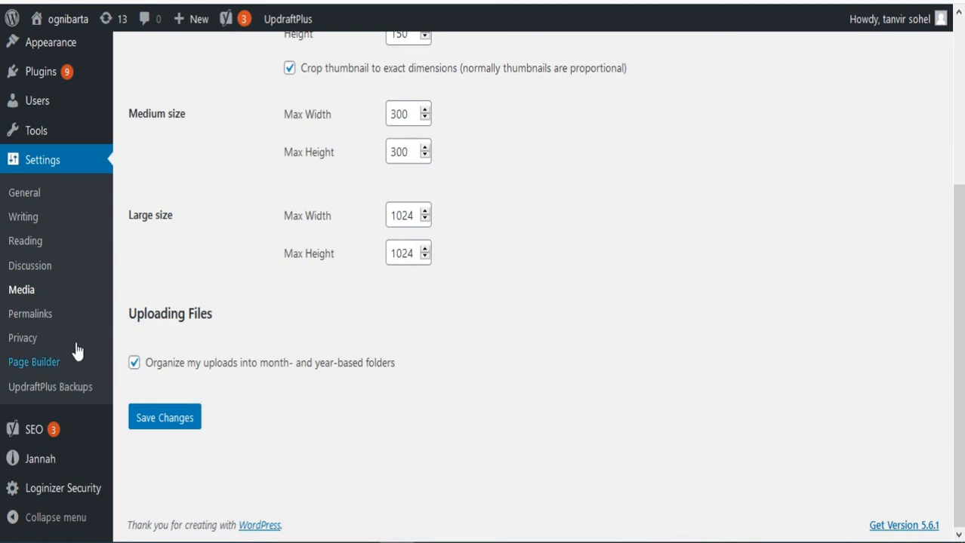
# - Open the Permalink Settings and review the common URL structures, custom structure tags and optional category and tag bases
pyautogui.click(31, 314)
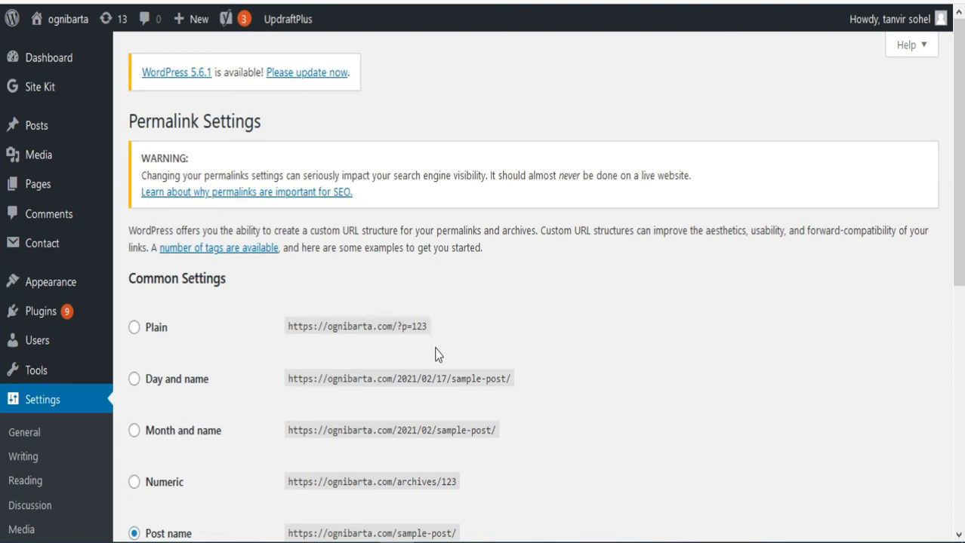
pyautogui.scroll(-1, 329, 409)
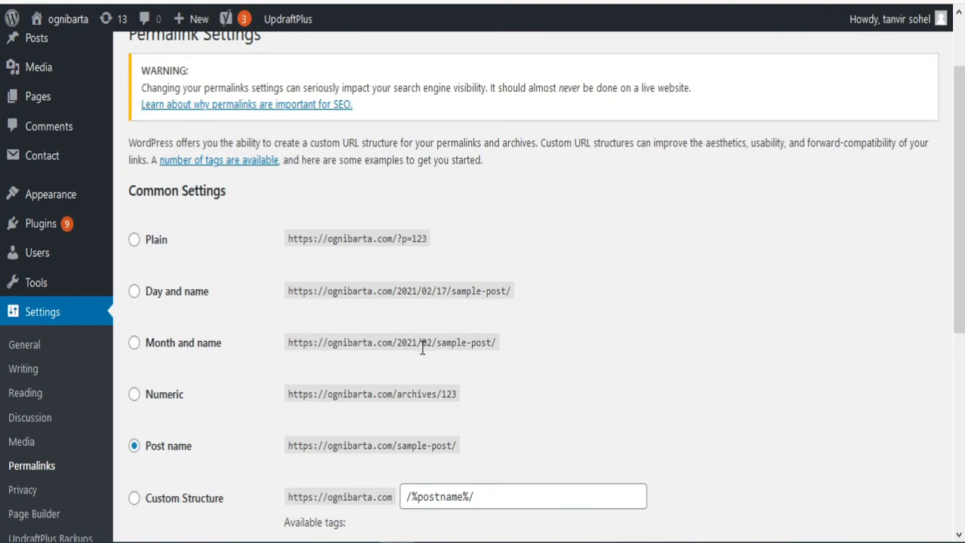
pyautogui.scroll(-2, 306, 419)
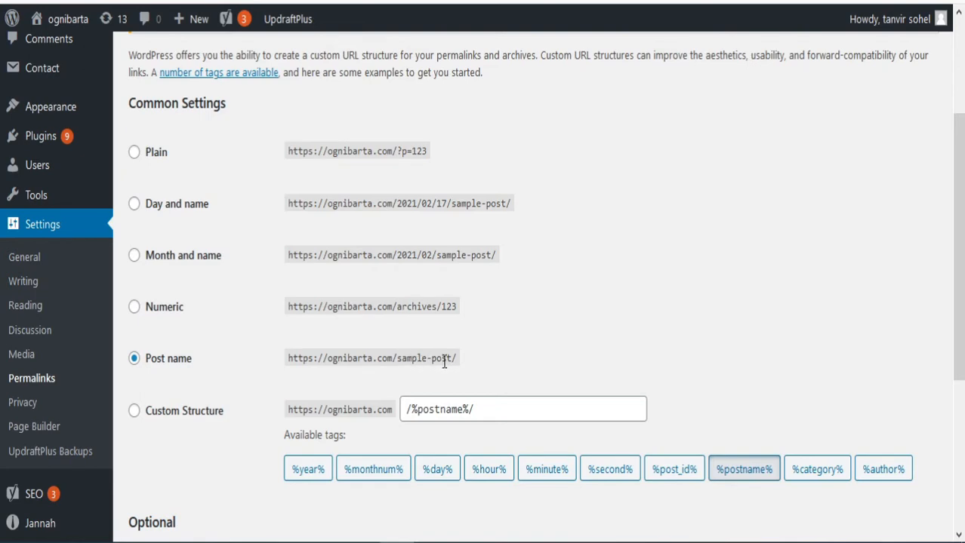
pyautogui.scroll(-3, 443, 365)
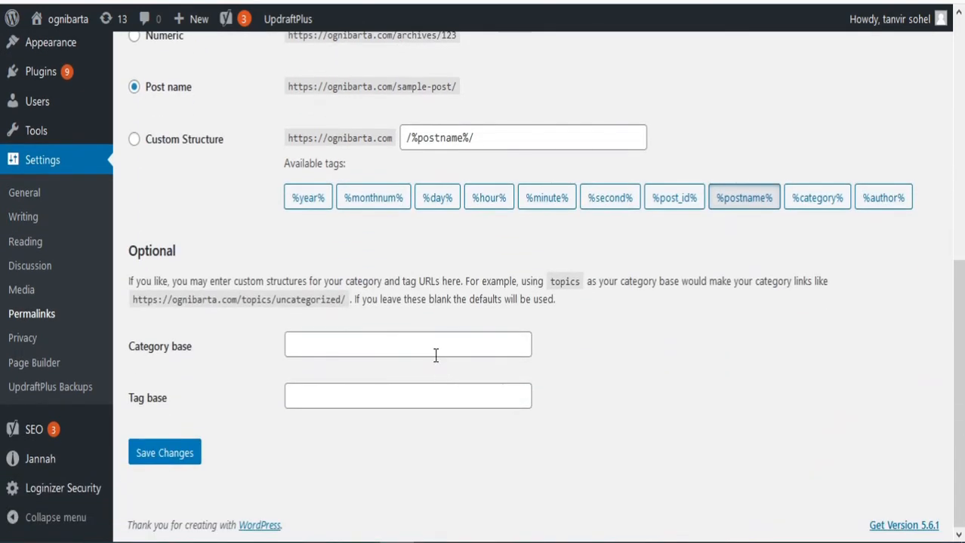
pyautogui.scroll(5, 243, 329)
pyautogui.scroll(-5, 167, 349)
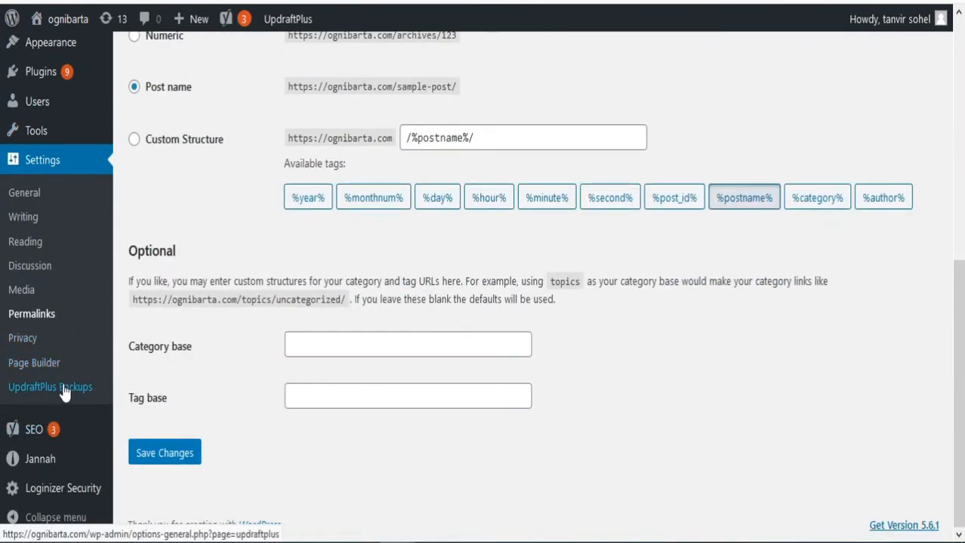
# - Look over the Site Kit and Dashboard entries of the admin navigation and collapse the navigation to its compact form
pyautogui.scroll(6, 65, 393)
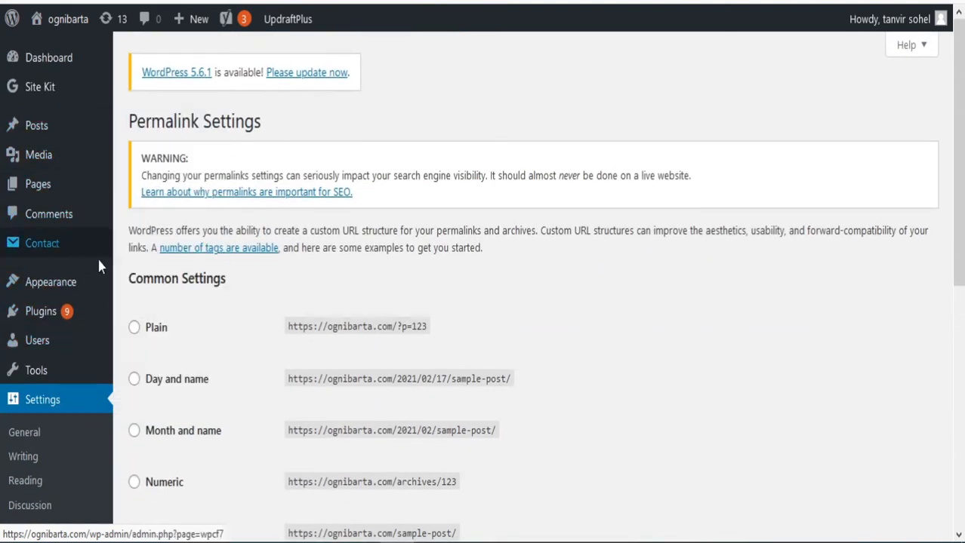
pyautogui.moveTo(43, 94)
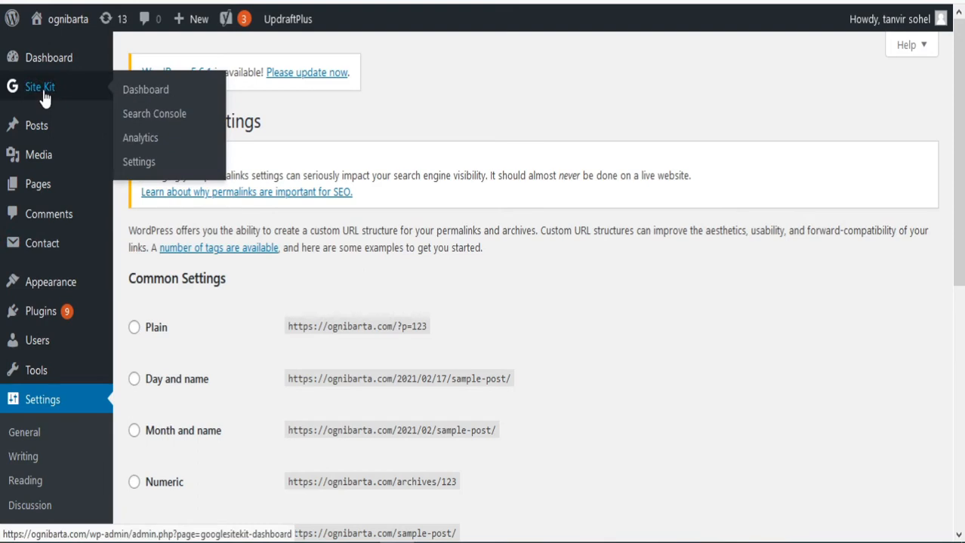
pyautogui.moveTo(64, 68)
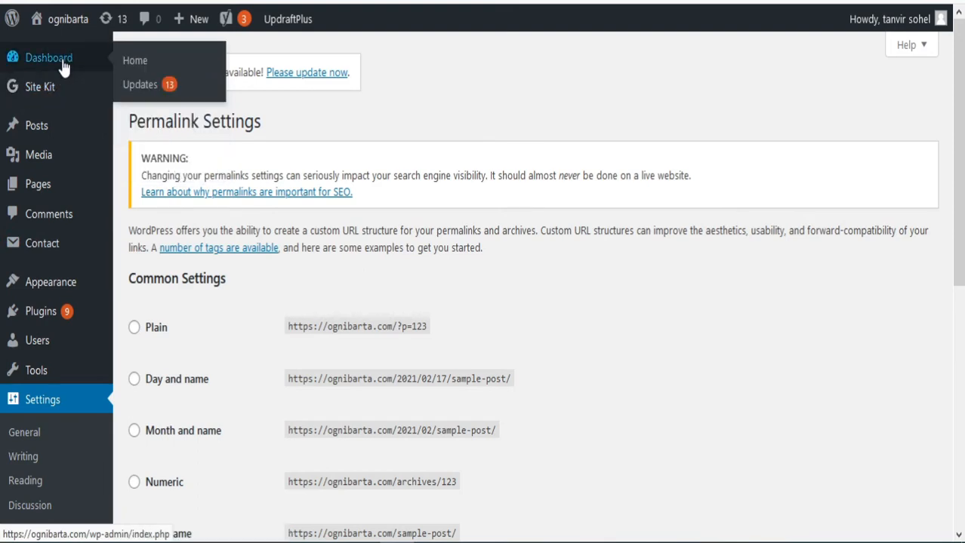
pyautogui.scroll(-5, 38, 302)
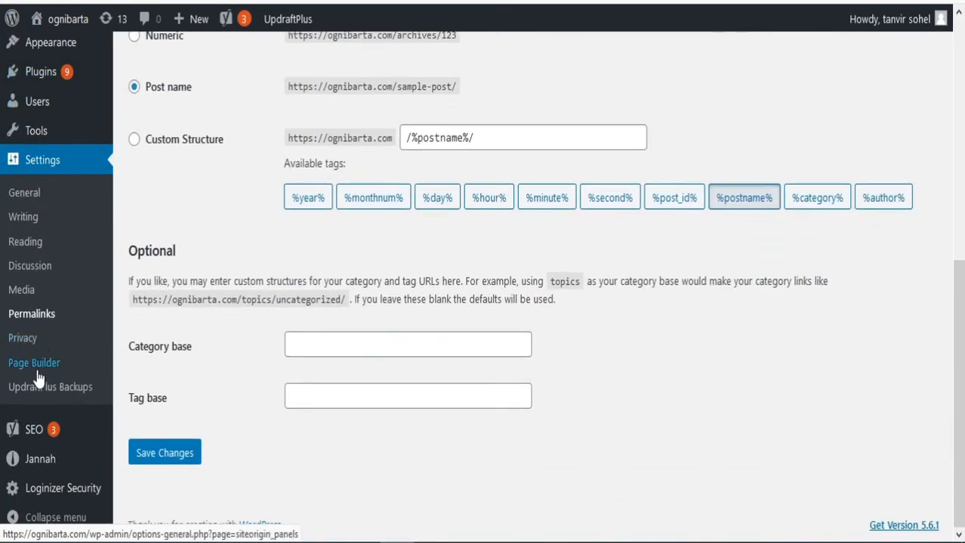
pyautogui.click(14, 518)
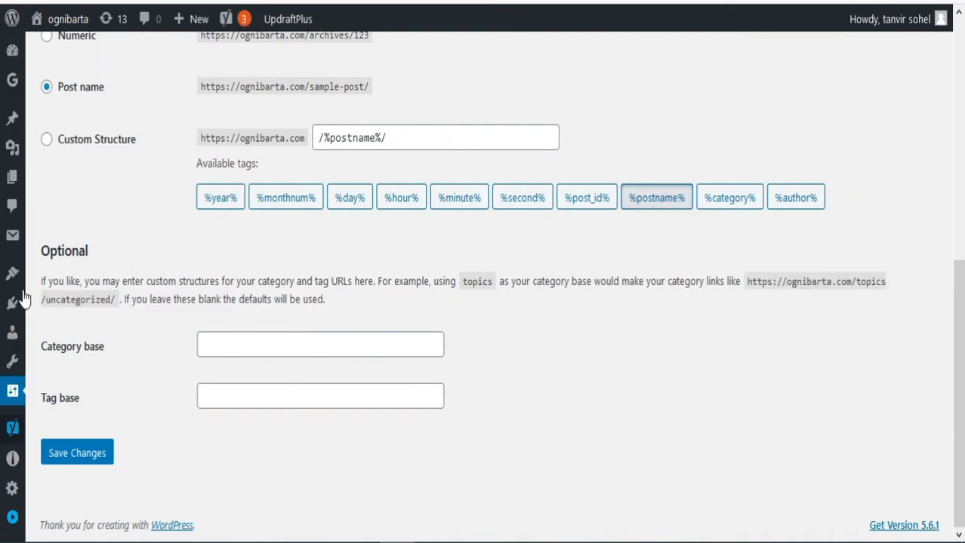
# - Expand the admin navigation to full width and open the installed plugins list to review the active and inactive plugins
pyautogui.click(14, 519)
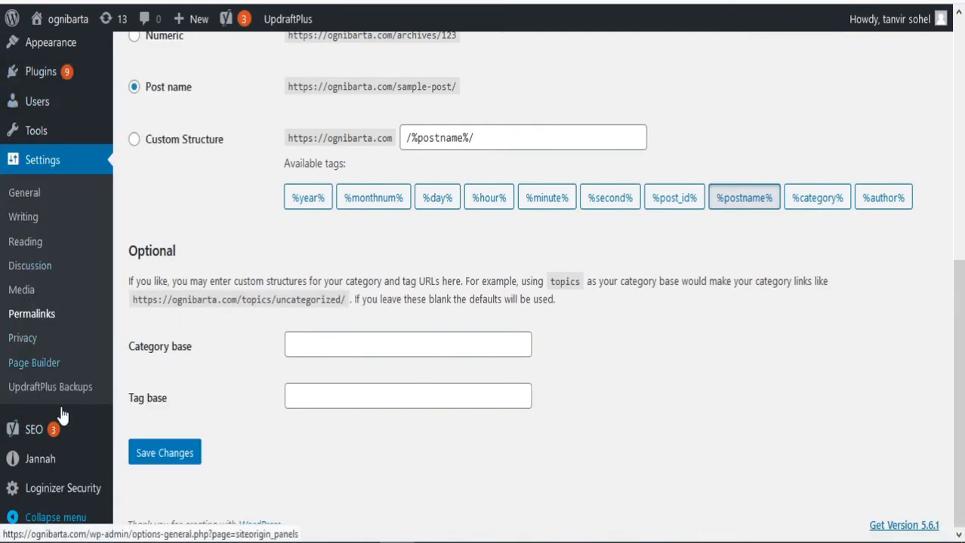
pyautogui.moveTo(62, 56)
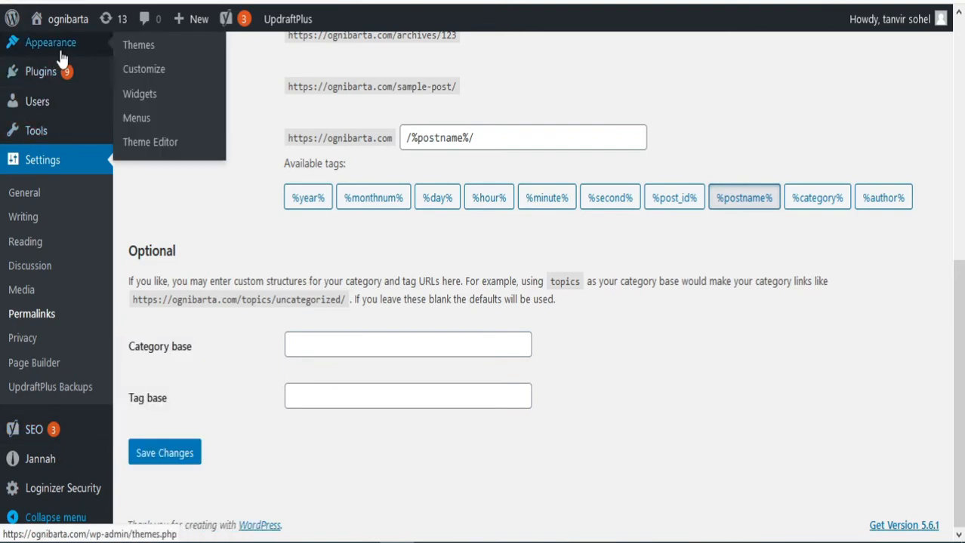
pyautogui.scroll(6, 46, 113)
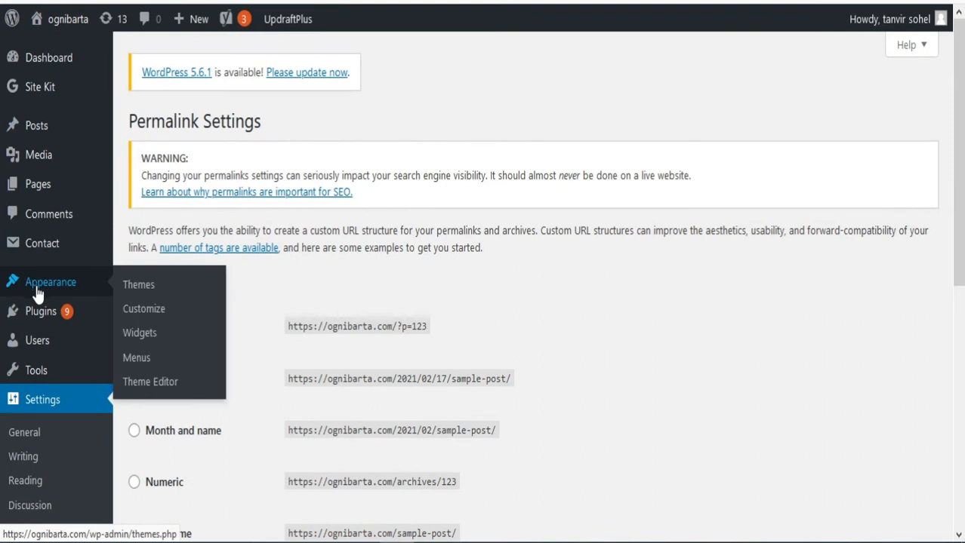
pyautogui.moveTo(68, 322)
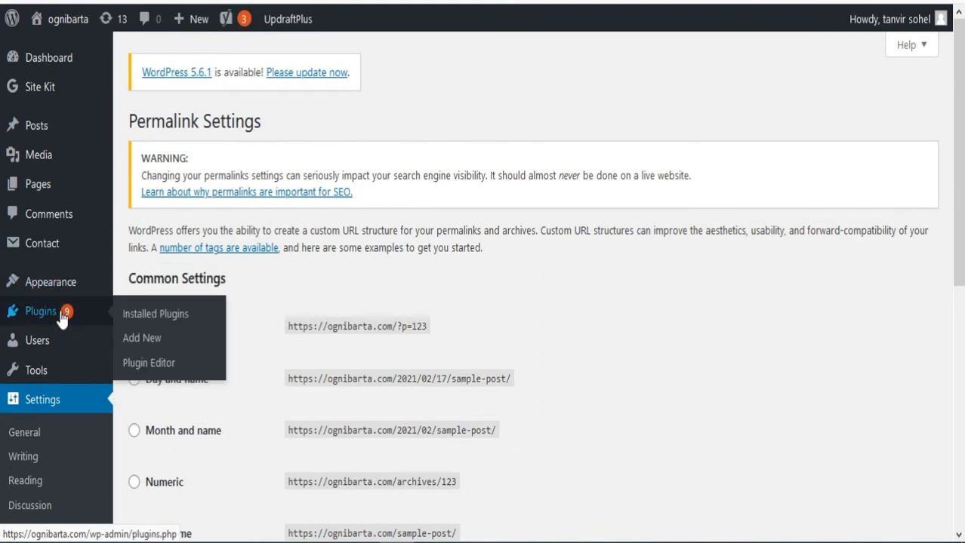
pyautogui.click(168, 323)
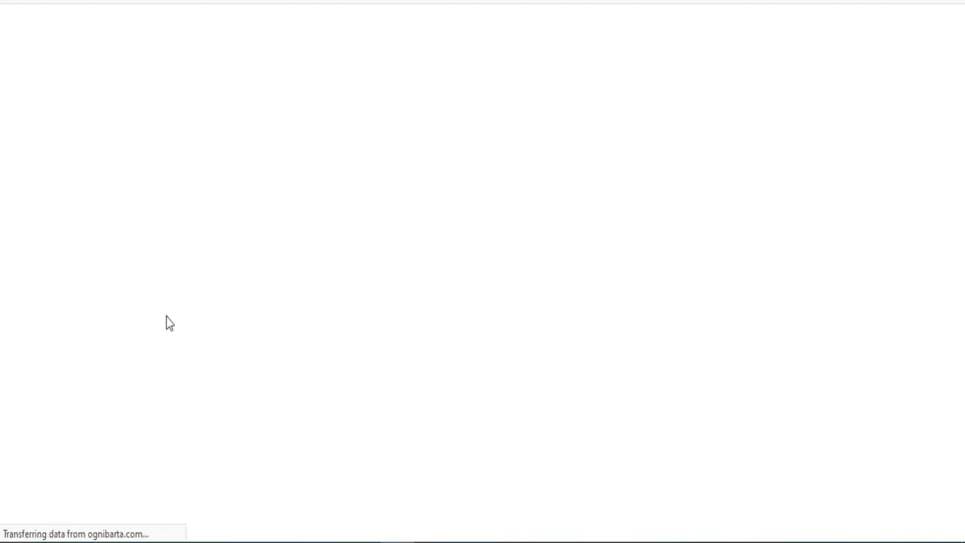
pyautogui.scroll(-1, 210, 264)
pyautogui.scroll(-20, 209, 264)
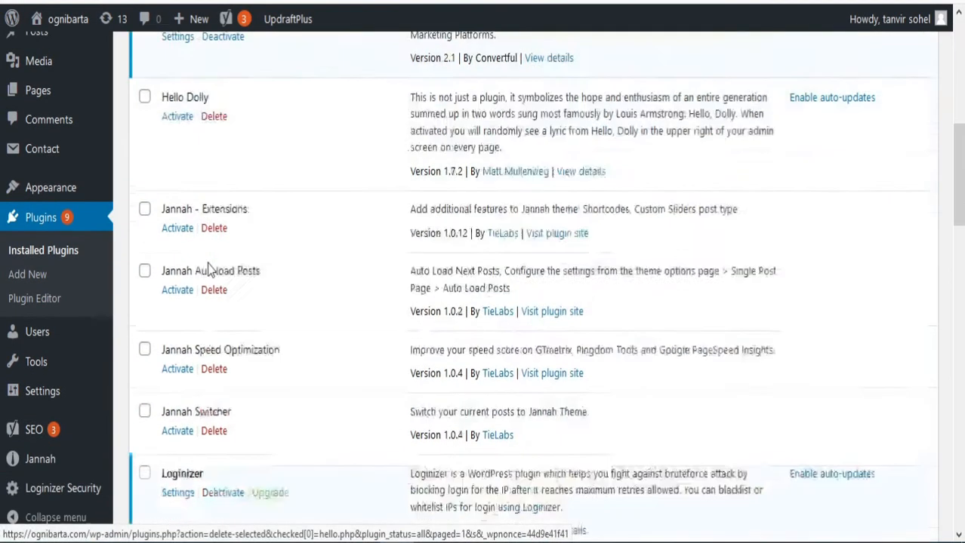
pyautogui.scroll(10, 207, 260)
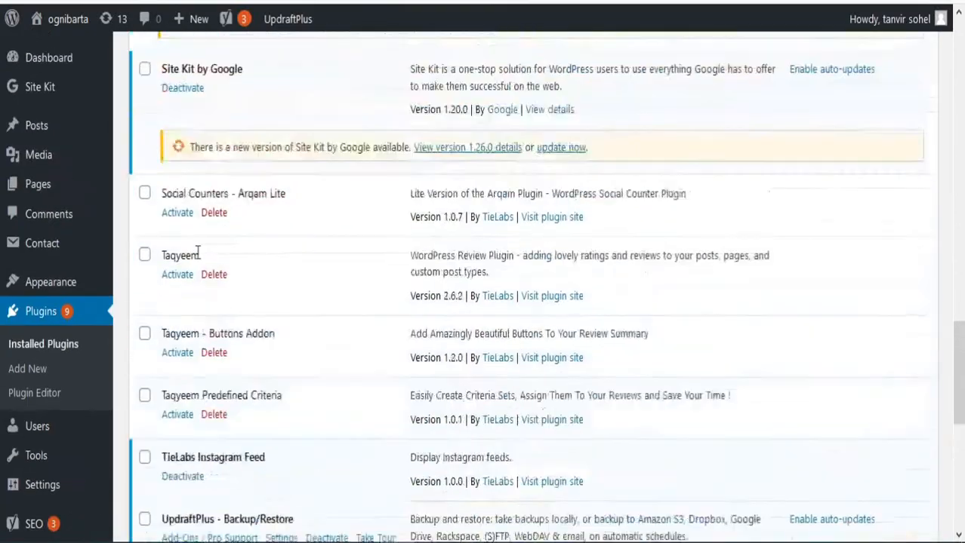
# - Open the page for adding new plugins and browse the featured plugins and the popular plugin tags
pyautogui.click(30, 370)
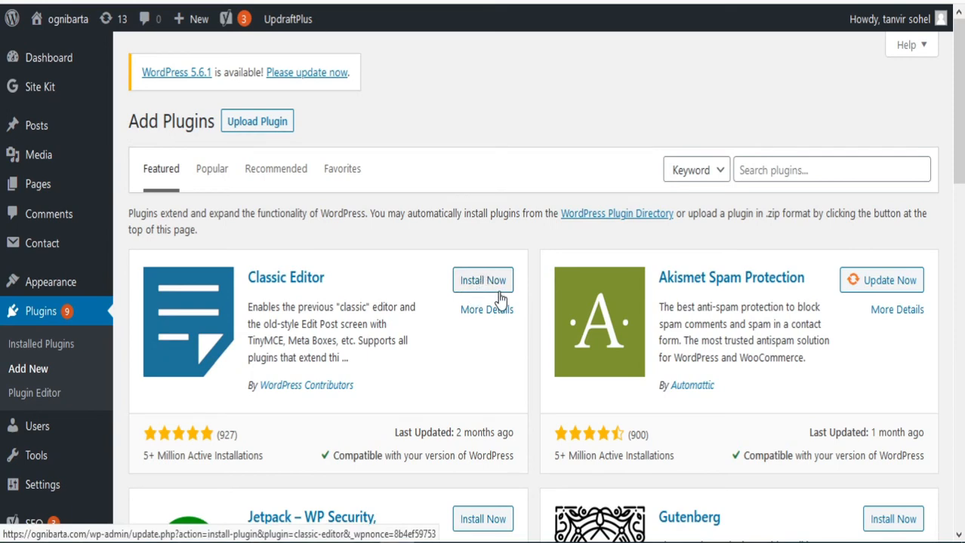
pyautogui.scroll(-2, 129, 347)
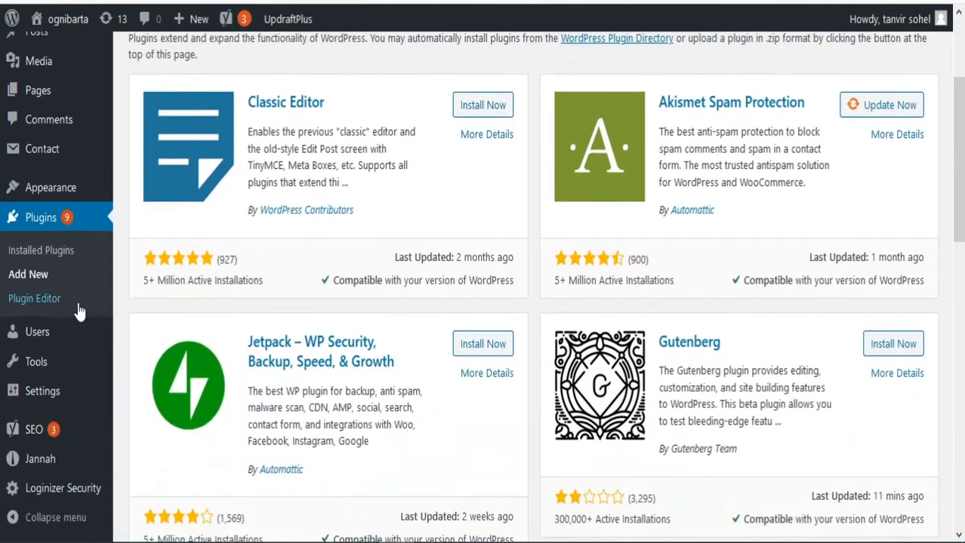
pyautogui.moveTo(54, 354)
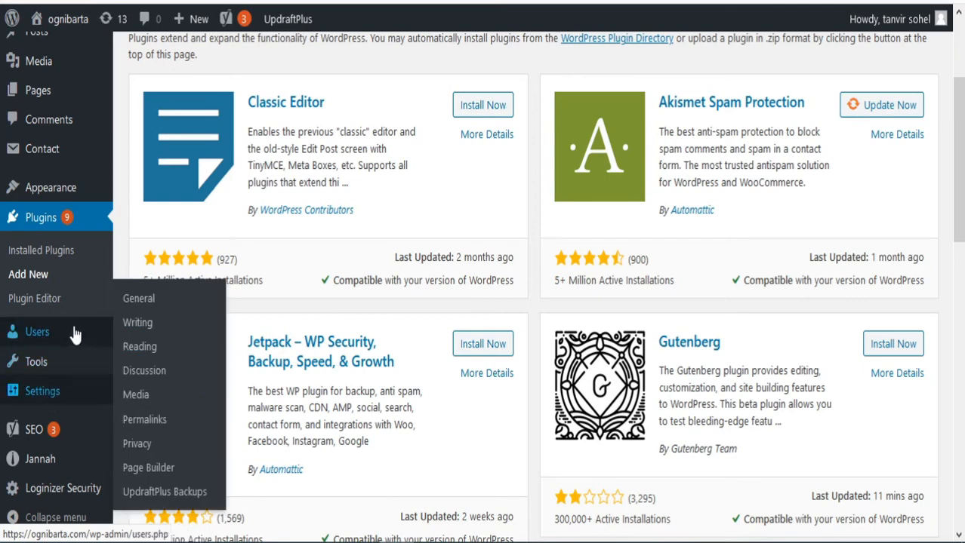
pyautogui.scroll(2, 57, 387)
pyautogui.moveTo(60, 249)
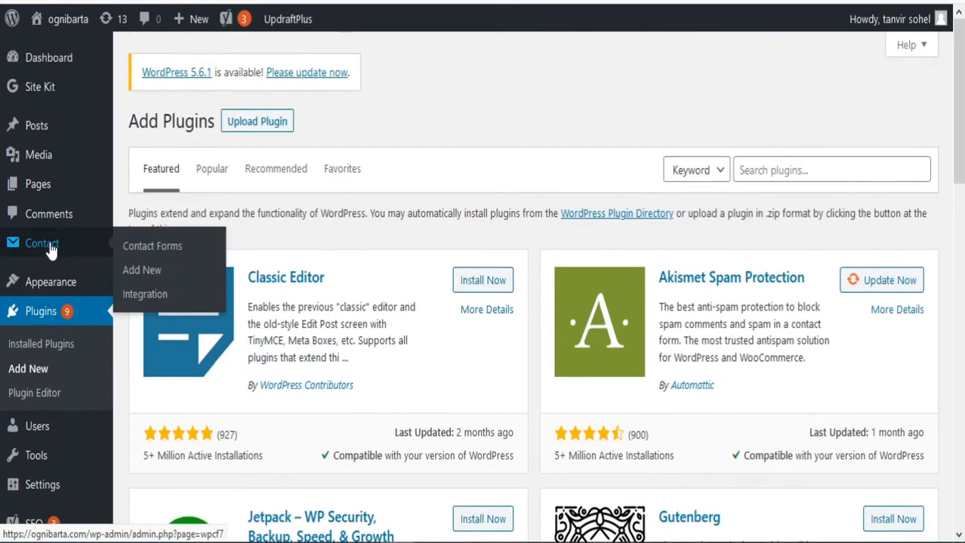
pyautogui.moveTo(42, 163)
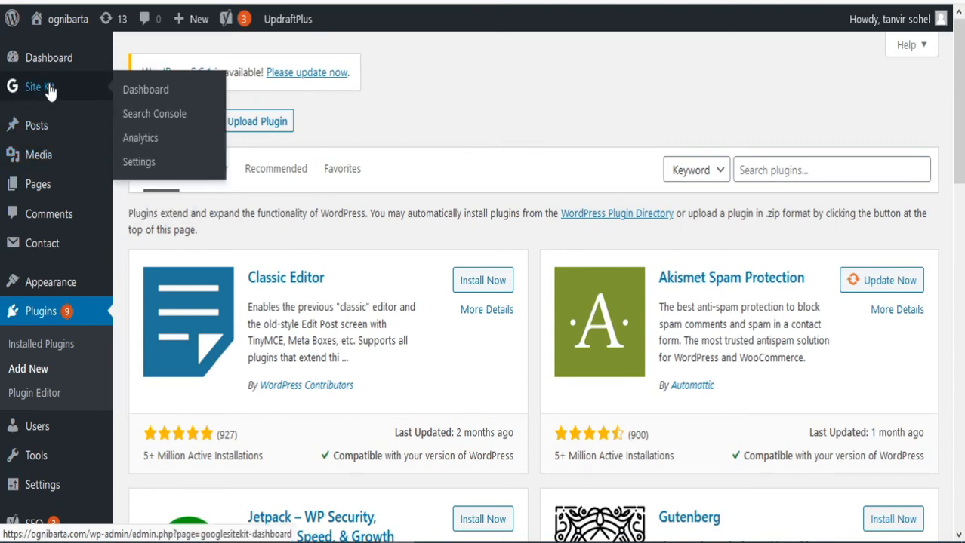
pyautogui.scroll(-10, 25, 179)
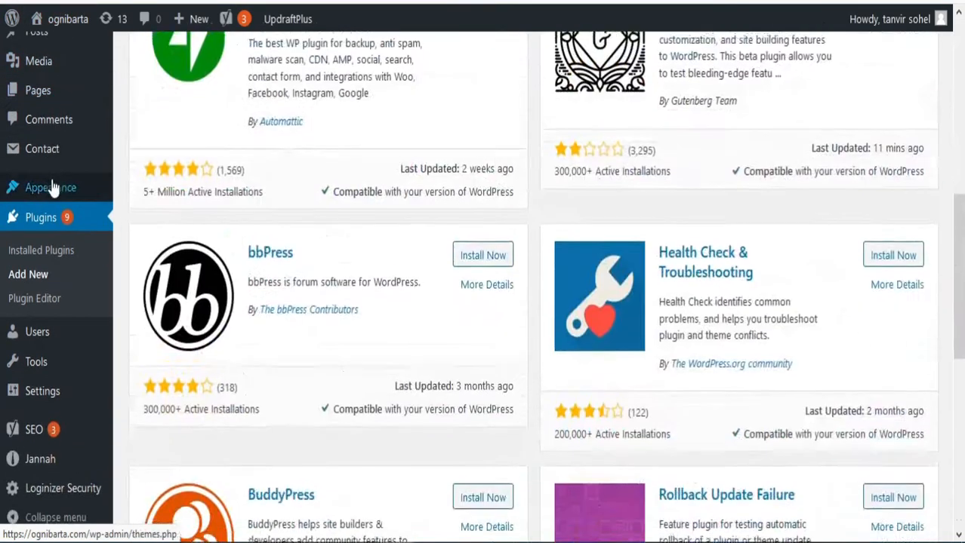
pyautogui.moveTo(54, 196)
pyautogui.scroll(-2, 51, 197)
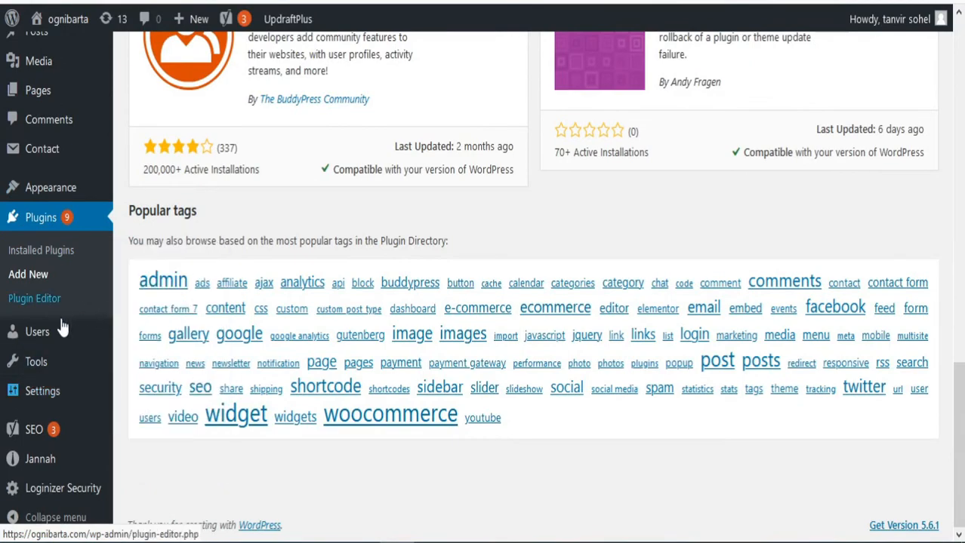
# - Return to the Dashboard home and look over its Site Health, At a Glance, Activity and news widgets
pyautogui.scroll(10, 57, 381)
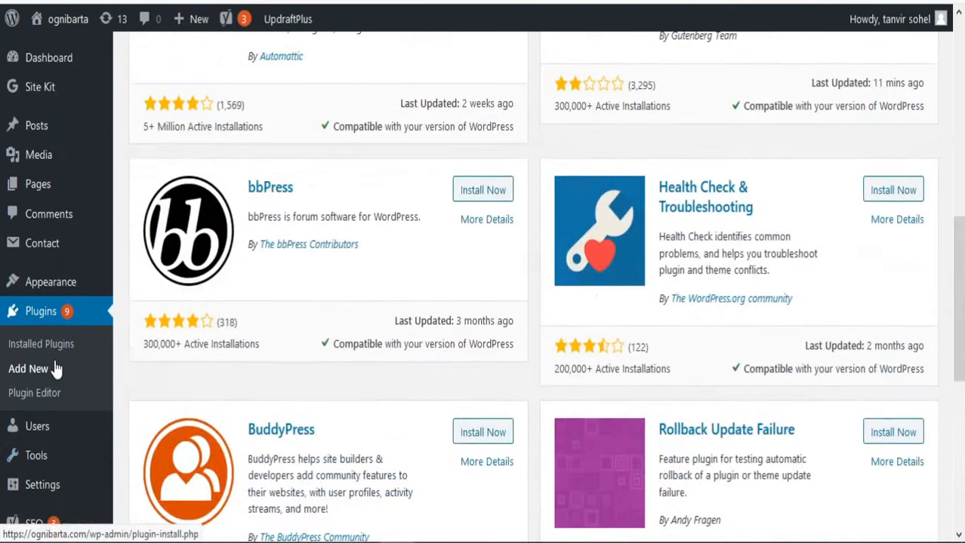
pyautogui.scroll(1, 48, 331)
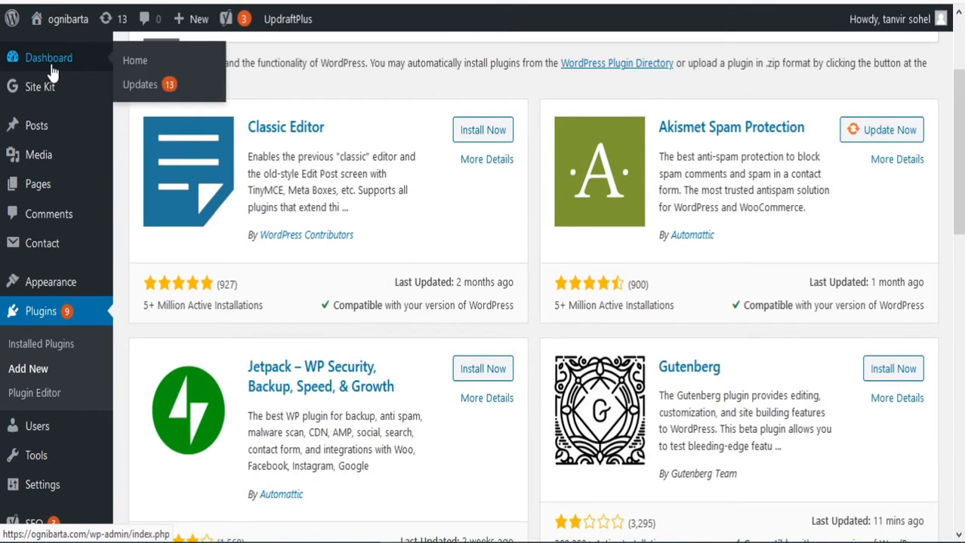
pyautogui.click(151, 61)
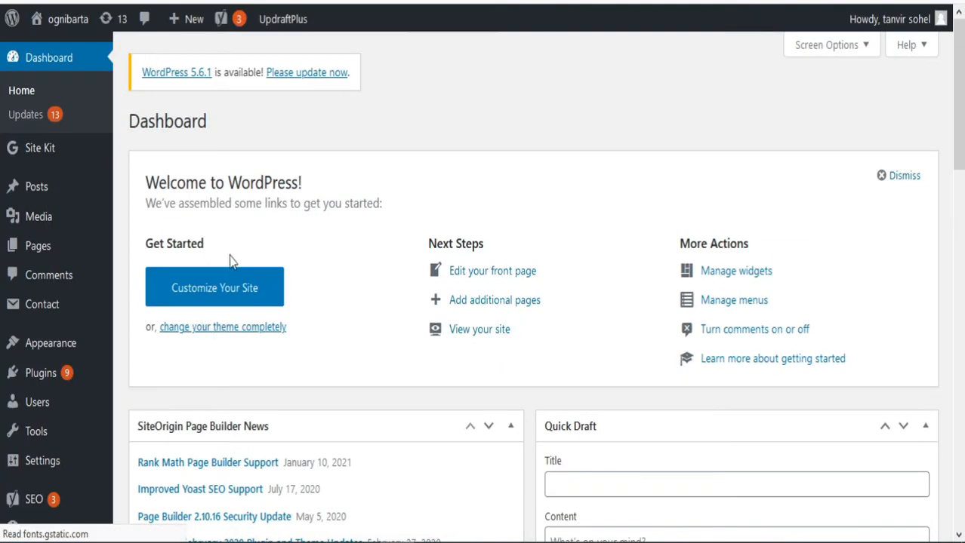
pyautogui.scroll(-8, 36, 235)
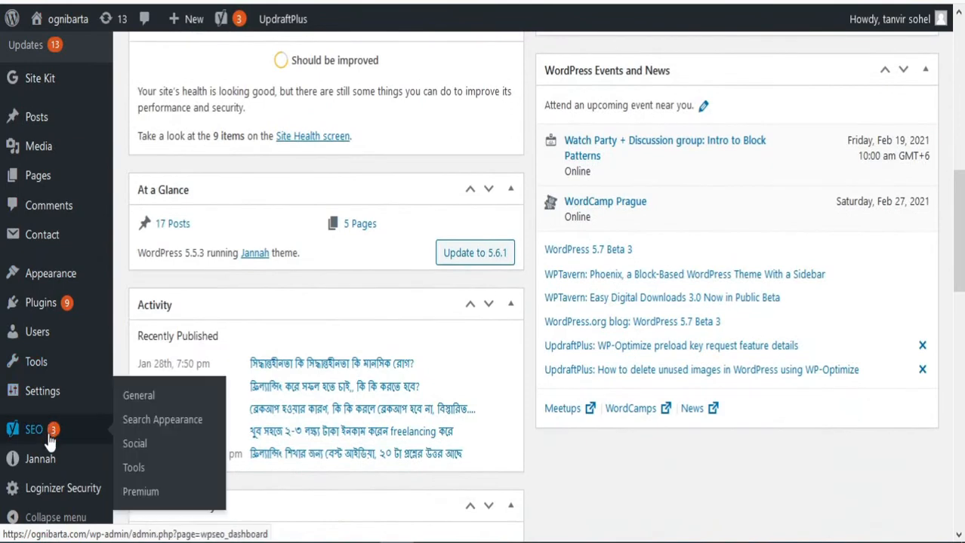
# - Open the Export Personal Data tool and review its data export request form and the list of requests
pyautogui.moveTo(43, 387)
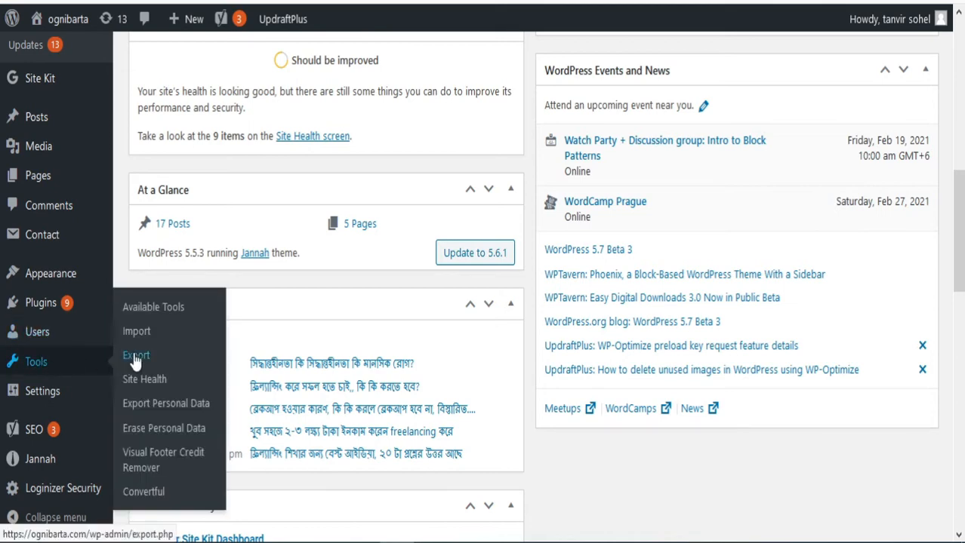
pyautogui.click(161, 408)
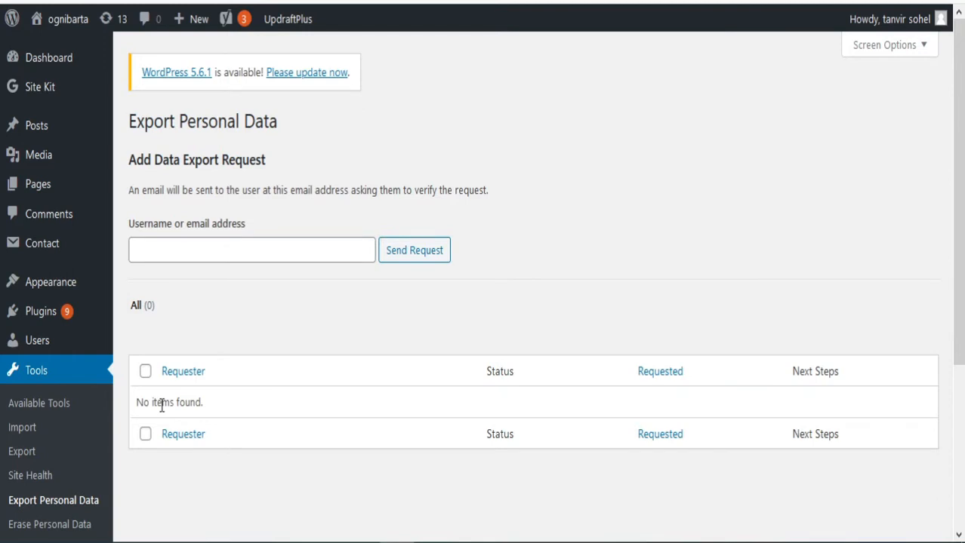
pyautogui.scroll(-3, 231, 299)
pyautogui.scroll(3, 231, 301)
pyautogui.scroll(-2, 231, 300)
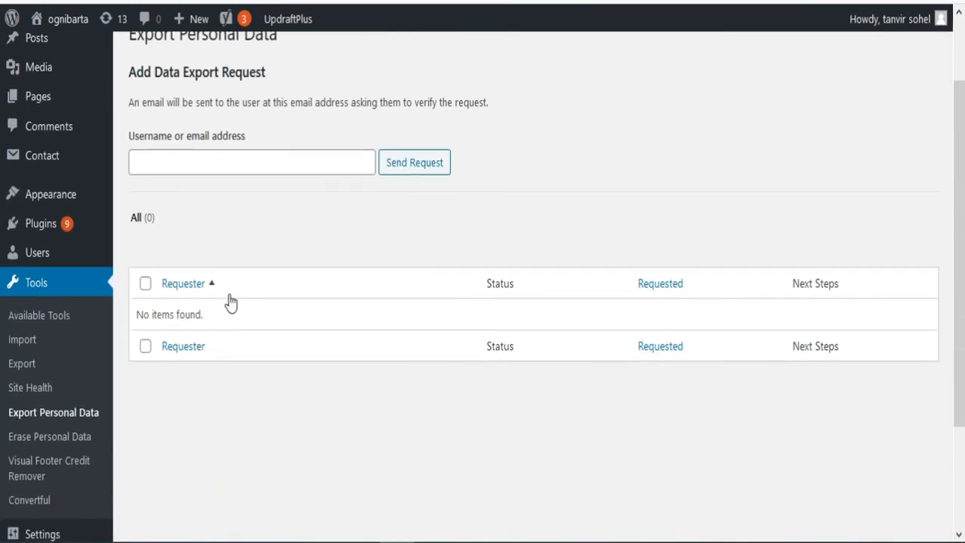
pyautogui.scroll(1, 231, 302)
pyautogui.scroll(1, 231, 302)
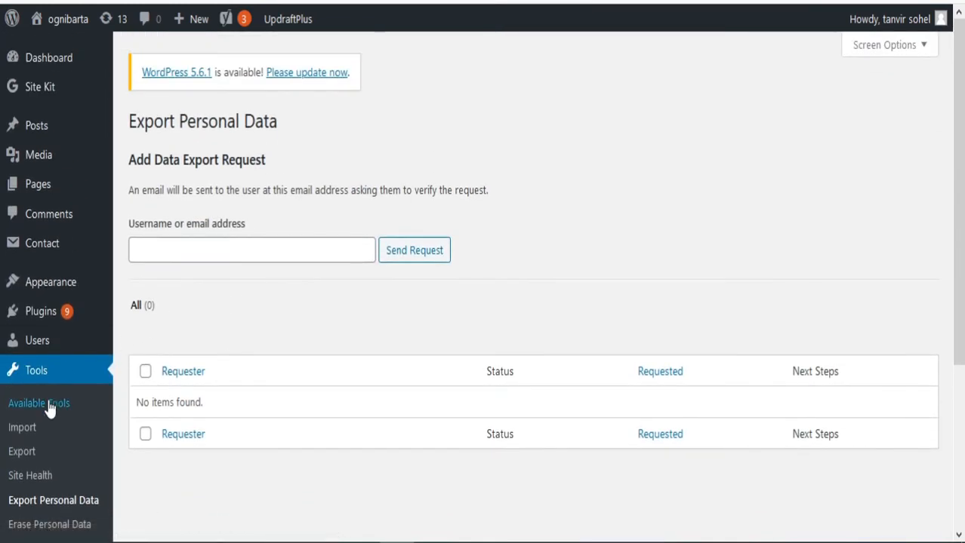
pyautogui.scroll(-1, 38, 449)
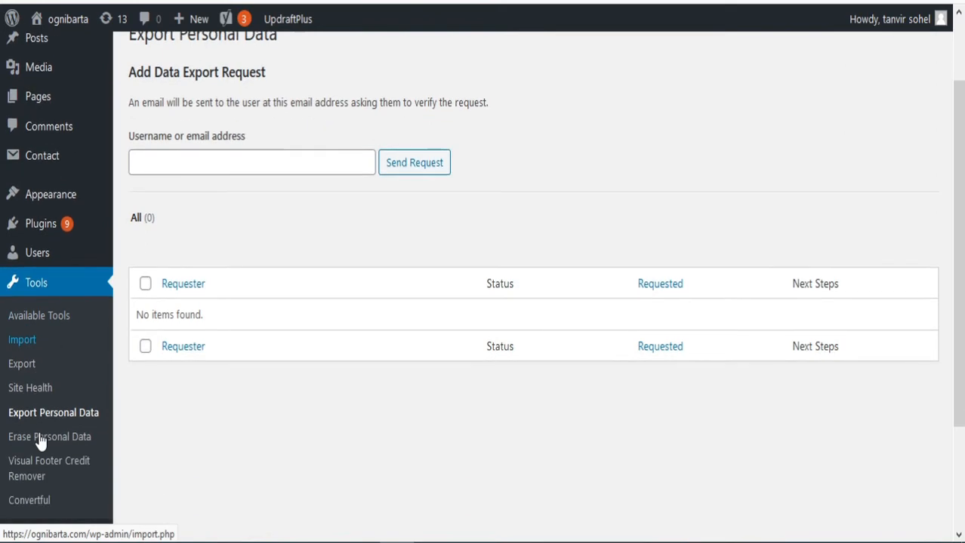
# - Review the content choices of the Export tool, and the recommended improvements in the Site Health status
pyautogui.click(26, 363)
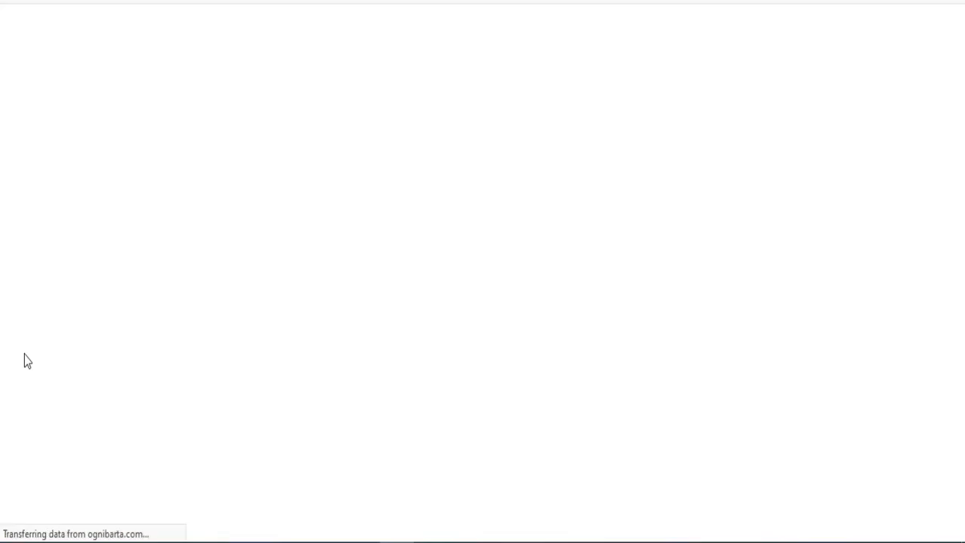
pyautogui.scroll(-2, 265, 258)
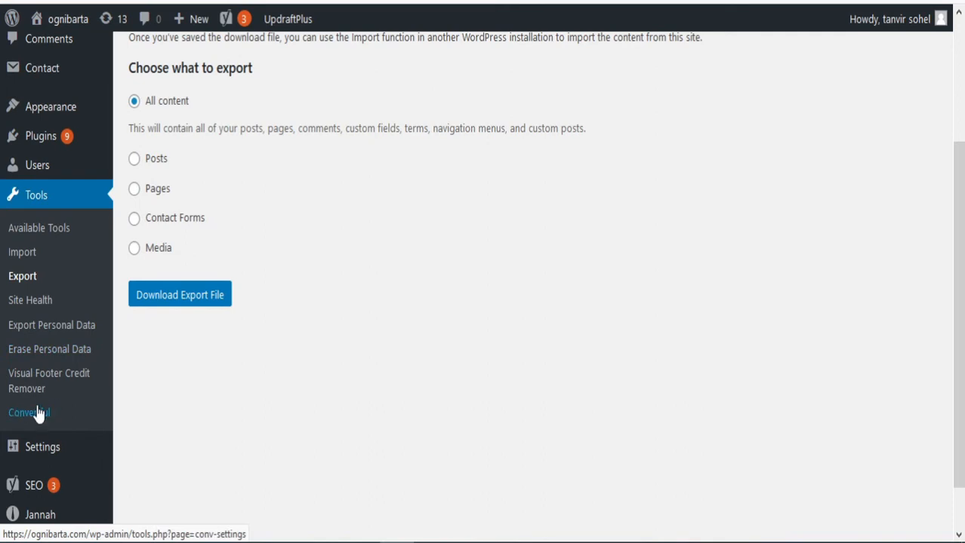
pyautogui.click(43, 307)
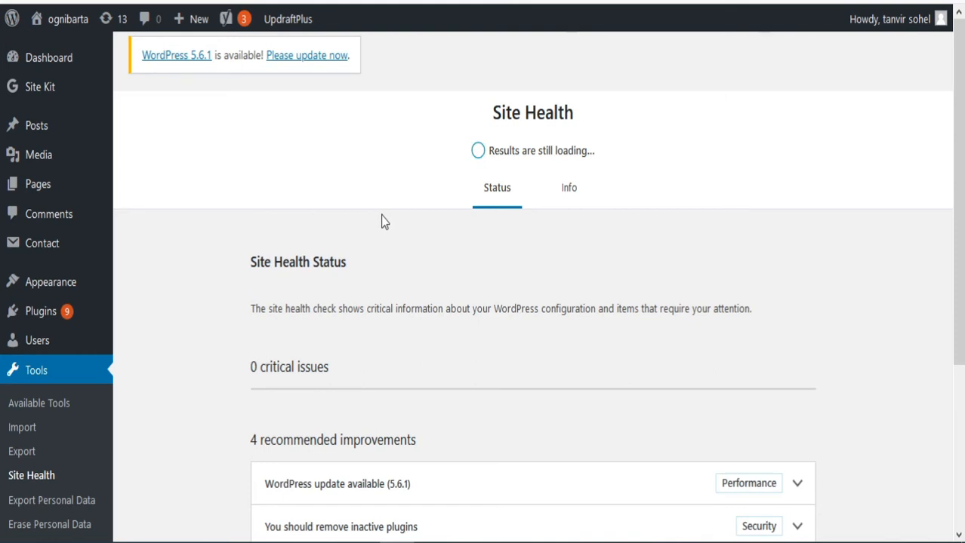
pyautogui.scroll(-2, 338, 237)
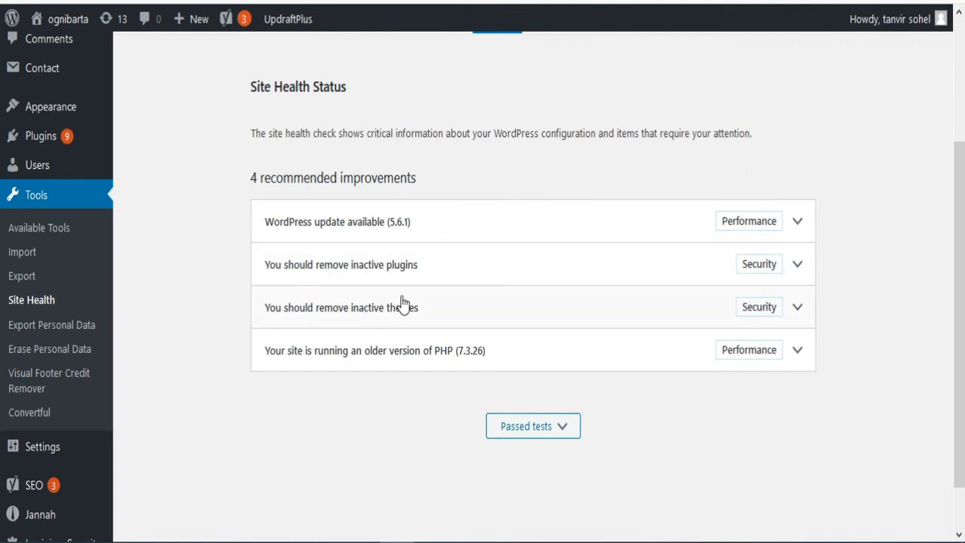
pyautogui.scroll(-1, 502, 344)
pyautogui.scroll(4, 302, 351)
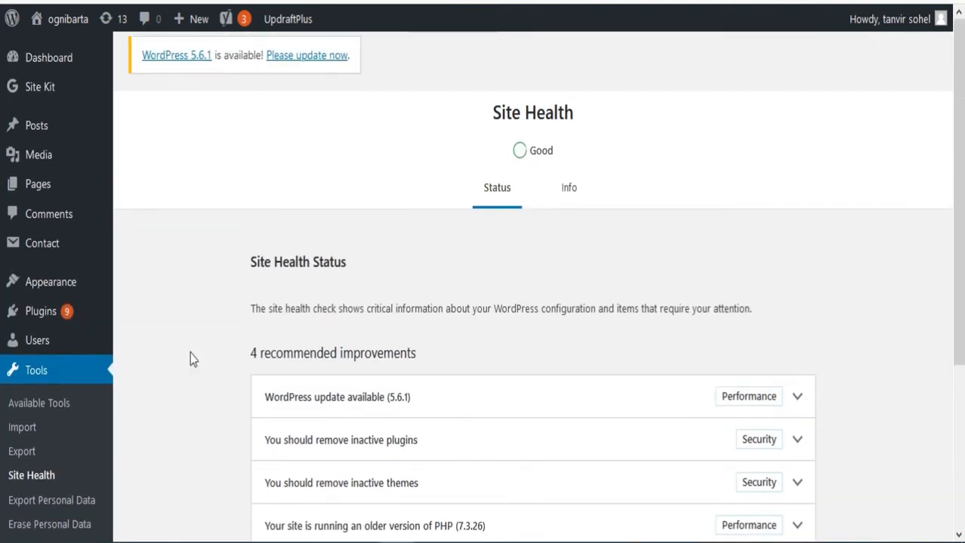
# - Go back to the Dashboard home and glance over its welcome section and widgets
pyautogui.moveTo(49, 70)
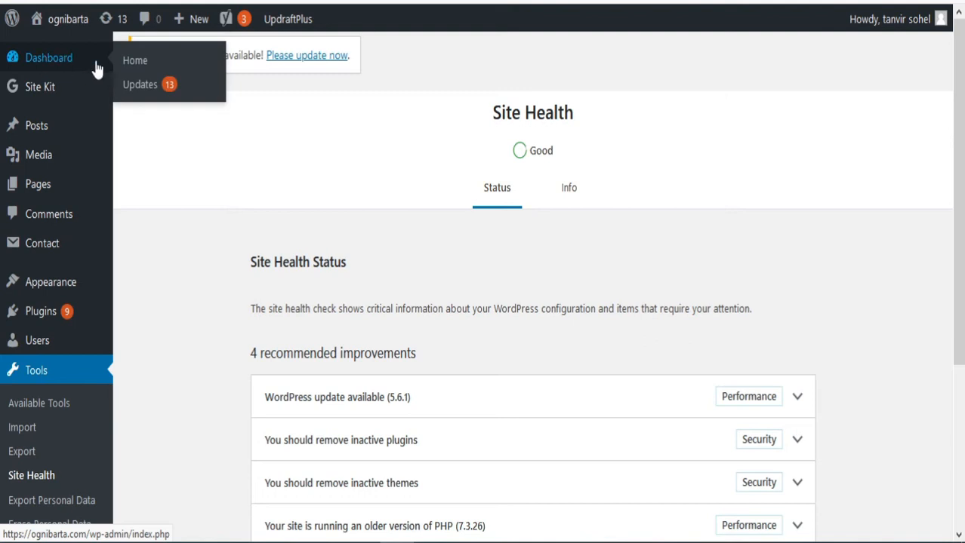
pyautogui.click(139, 63)
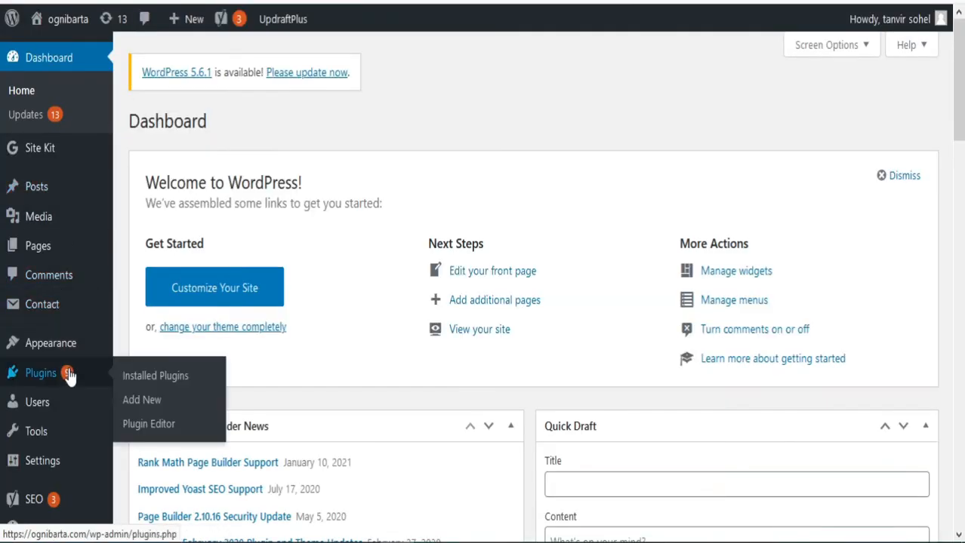
pyautogui.scroll(-3, 129, 328)
pyautogui.scroll(3, 121, 302)
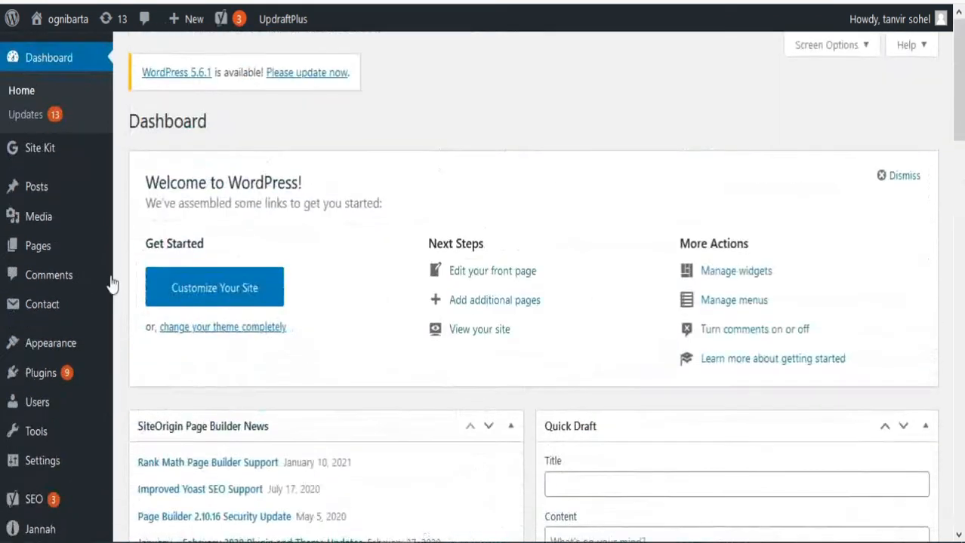
# - Visit the live site's front page and open that page for editing in the block editor
pyautogui.moveTo(65, 21)
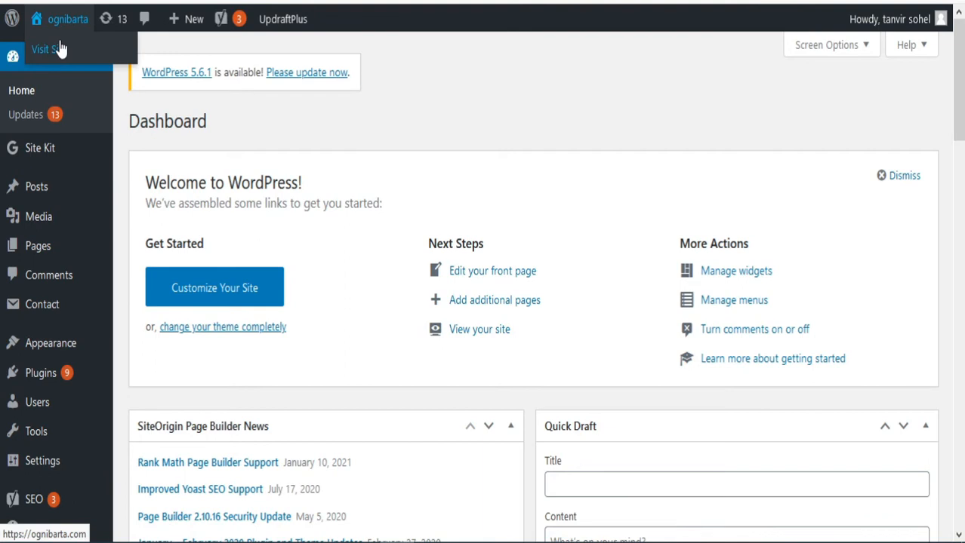
pyautogui.click(61, 49)
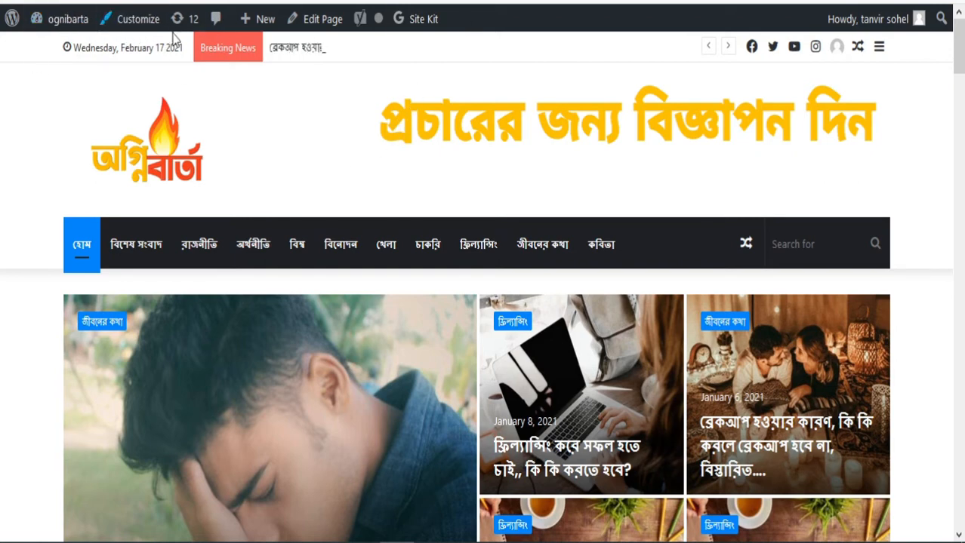
pyautogui.click(329, 28)
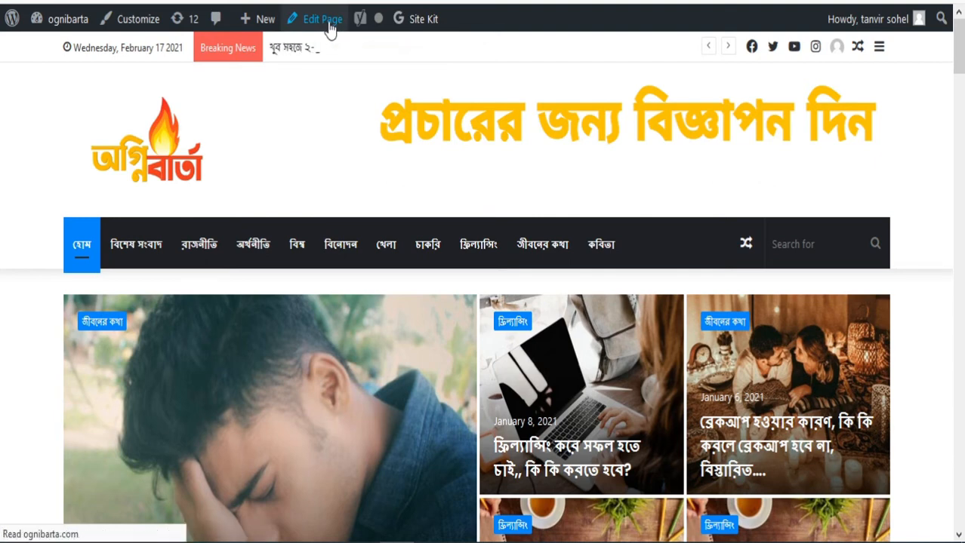
pyautogui.click(329, 23)
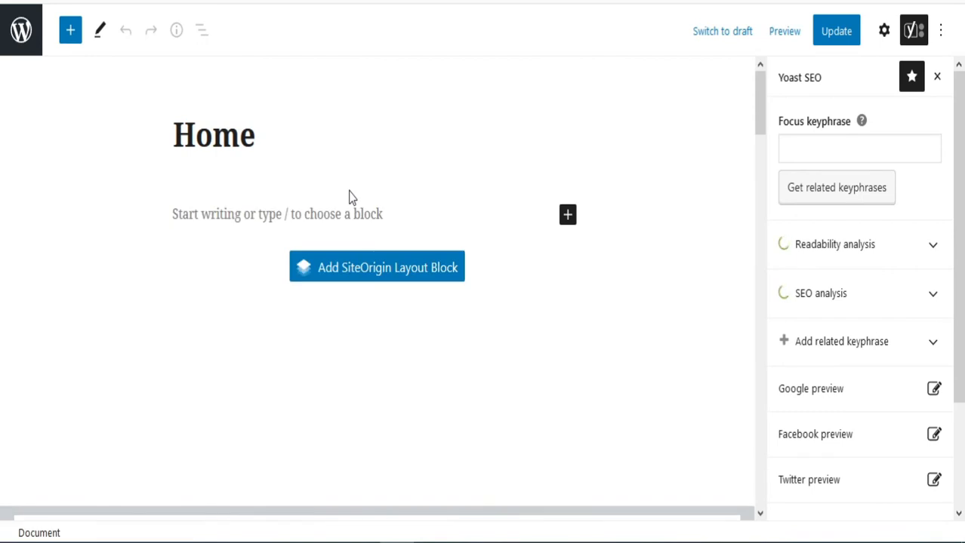
# - Examine the Home page's Jannah settings and the TieLabs Builder sections and blocks, down to the option for adding a section
pyautogui.scroll(-8, 282, 209)
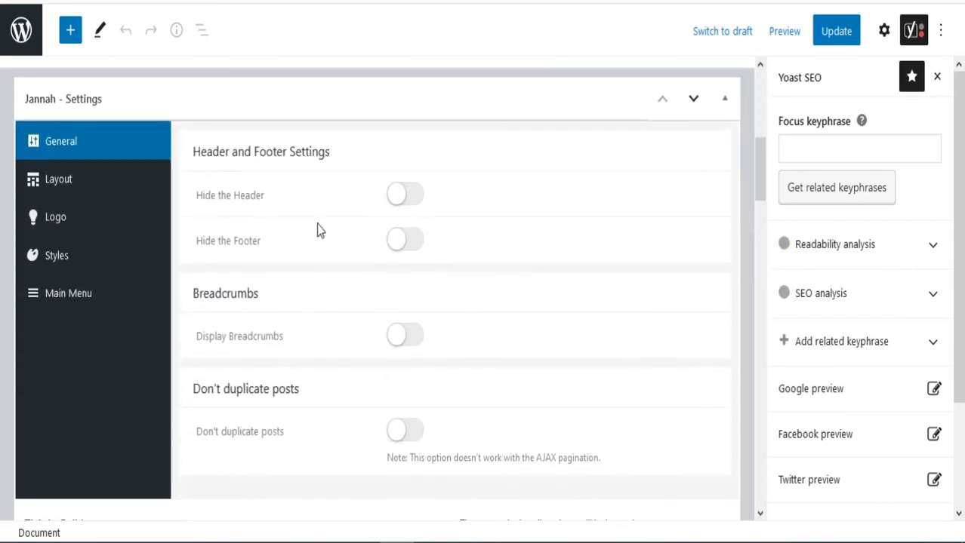
pyautogui.scroll(-6, 351, 159)
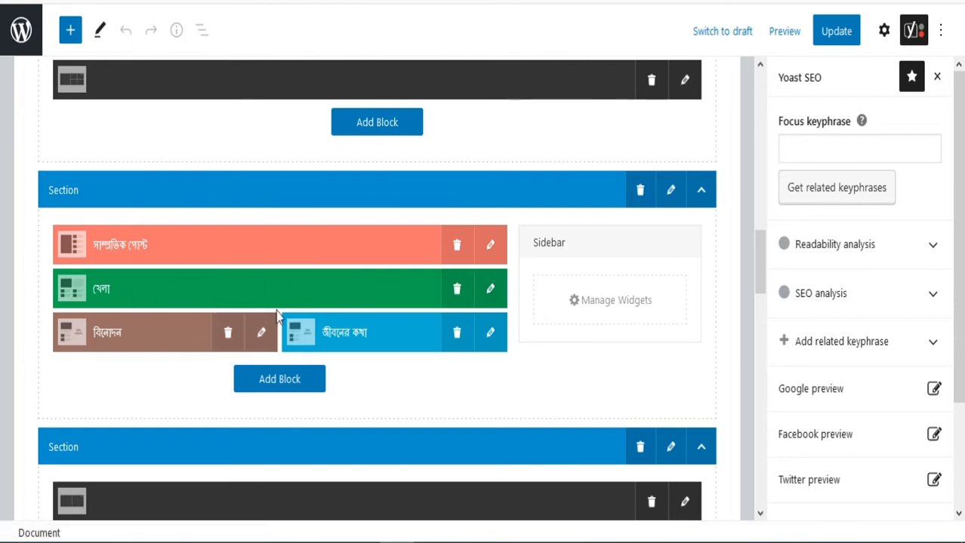
pyautogui.scroll(-4, 172, 268)
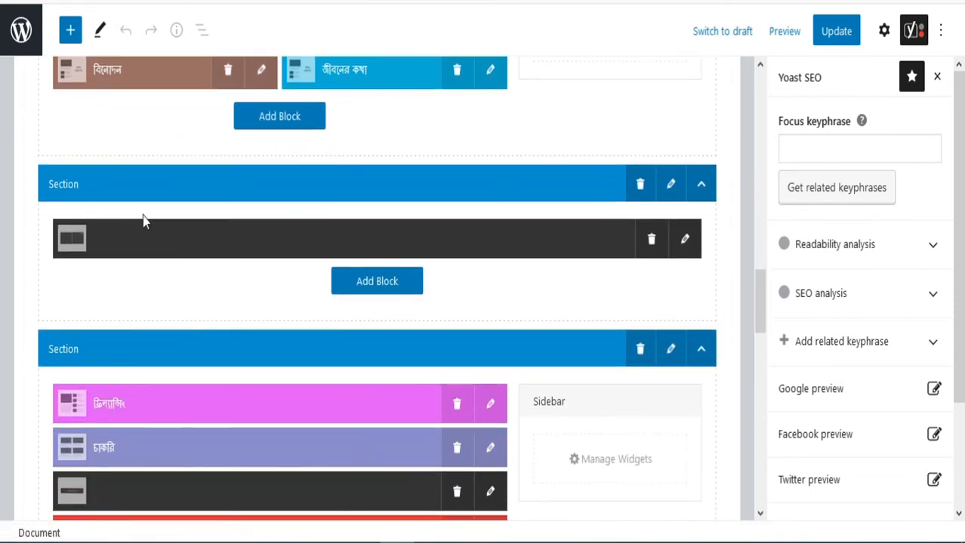
pyautogui.scroll(-4, 409, 341)
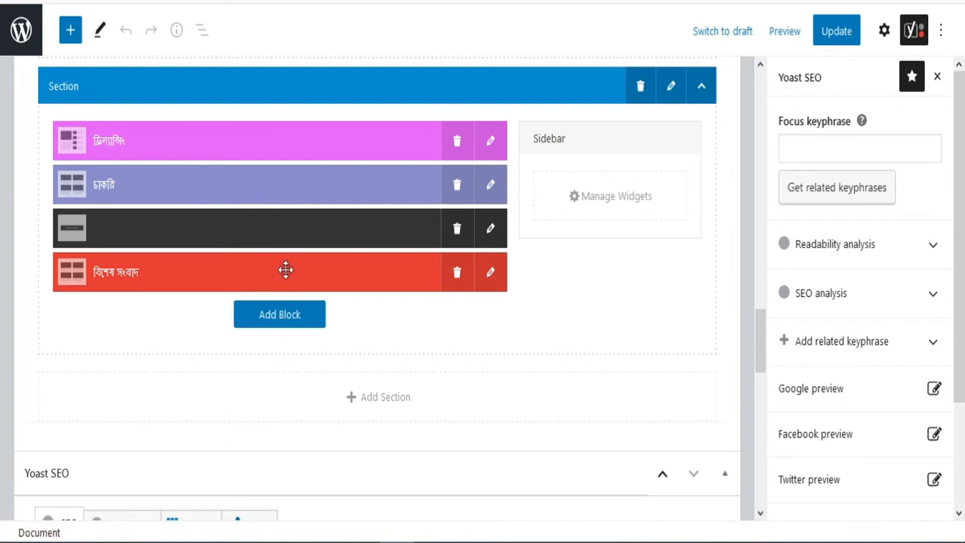
pyautogui.scroll(-1, 304, 279)
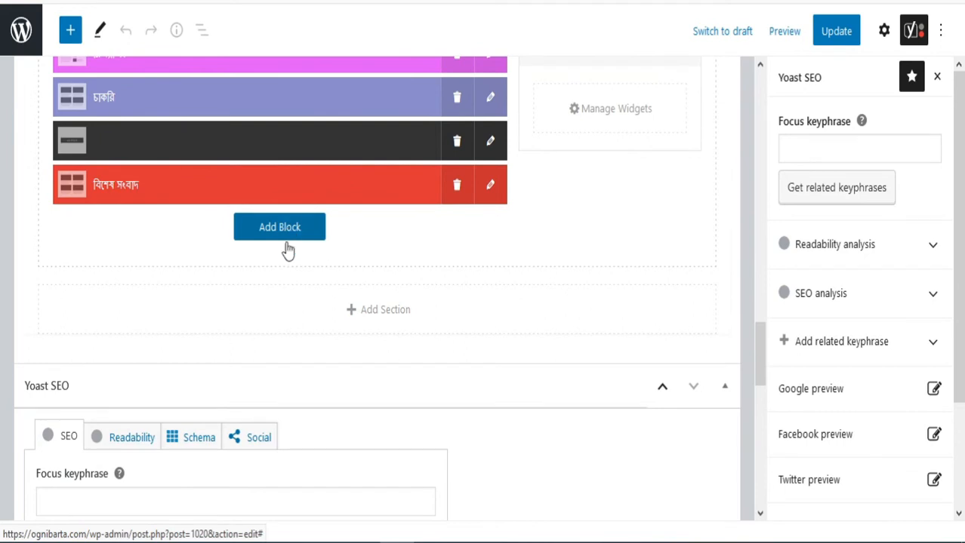
pyautogui.scroll(-3, 314, 291)
pyautogui.scroll(2, 377, 210)
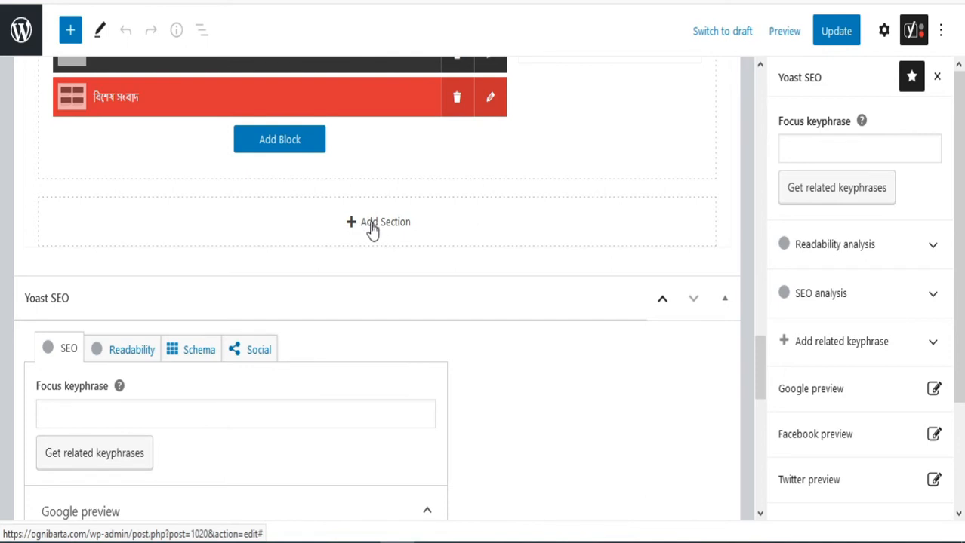
# - Go over the Home page editor again, from the content area through the builder sections to the Yoast SEO fields
pyautogui.scroll(10, 291, 295)
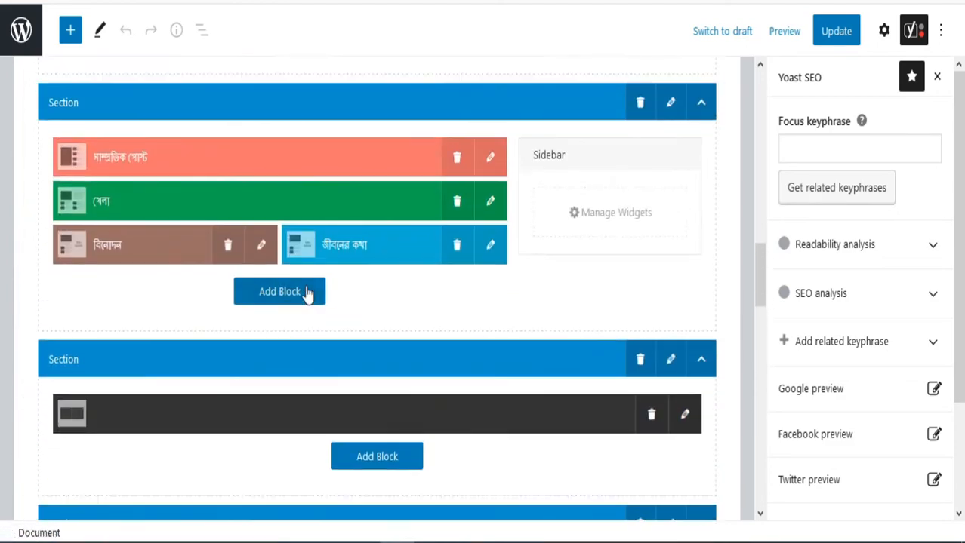
pyautogui.scroll(7, 307, 291)
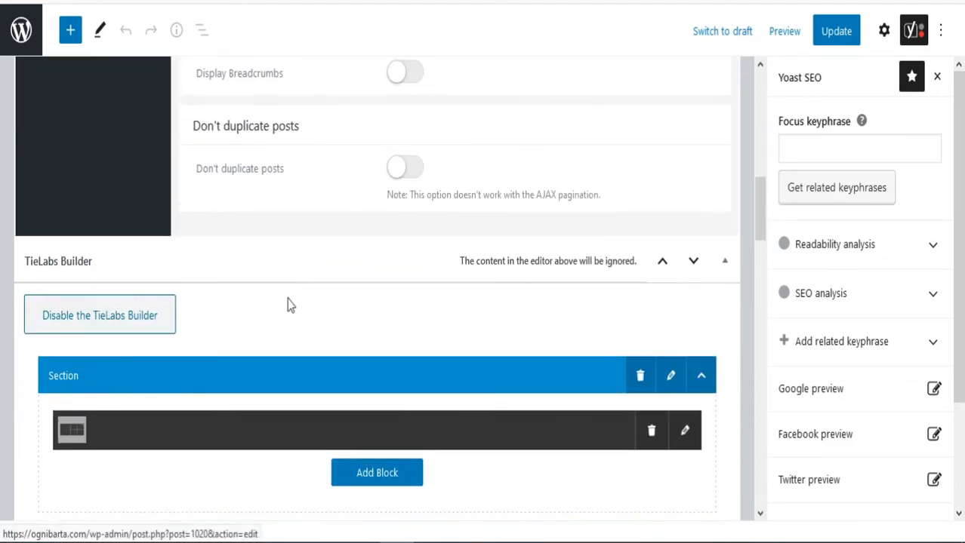
pyautogui.scroll(7, 287, 305)
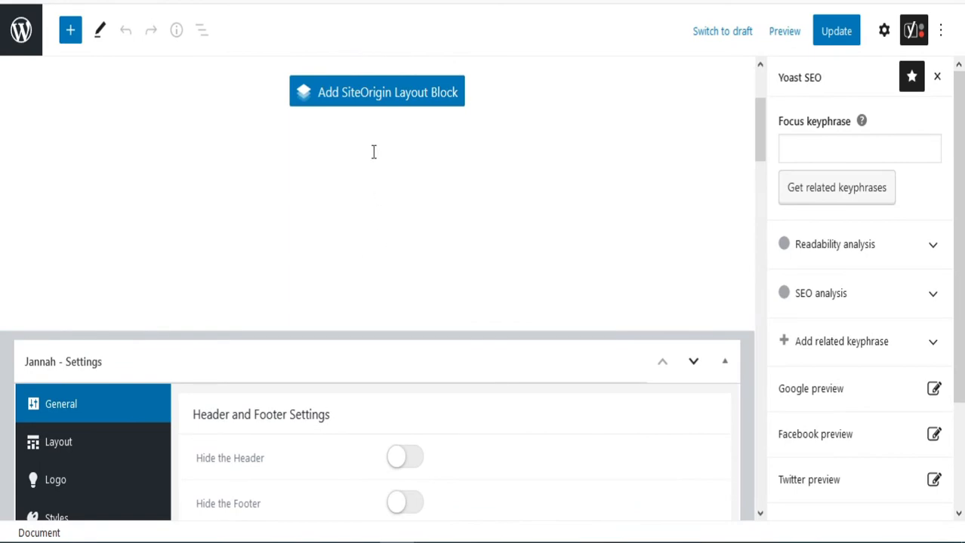
pyautogui.scroll(1, 542, 257)
pyautogui.scroll(-10, 528, 253)
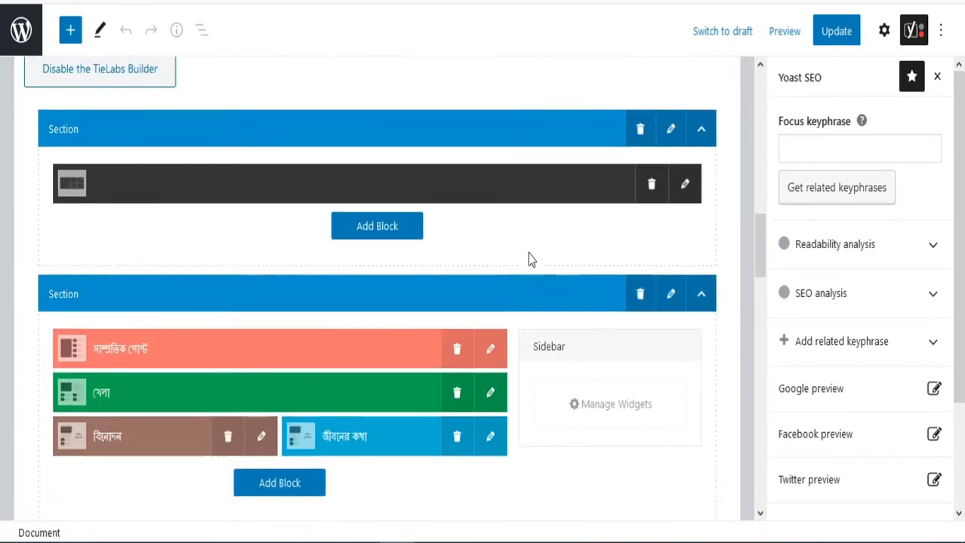
pyautogui.scroll(-10, 528, 253)
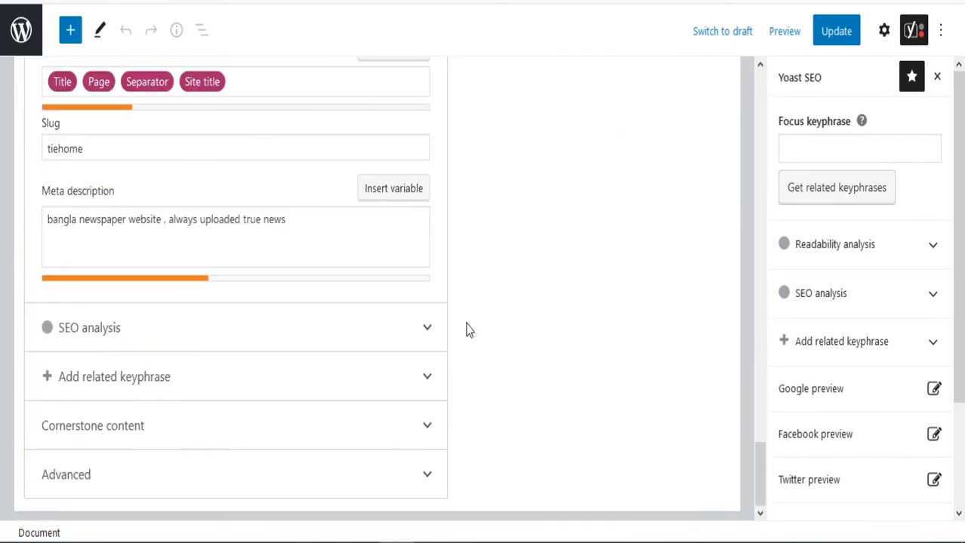
pyautogui.scroll(10, 230, 371)
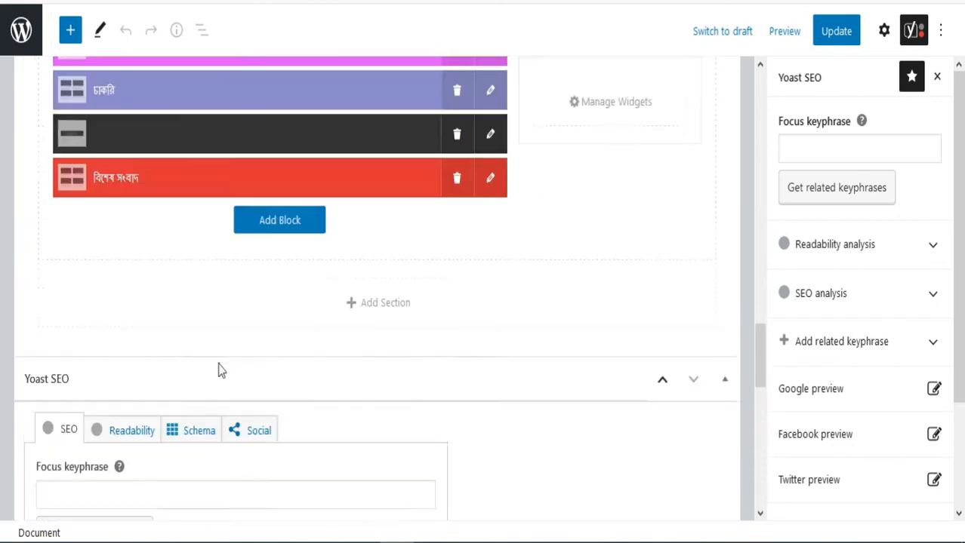
pyautogui.scroll(8, 220, 369)
pyautogui.scroll(2, 309, 237)
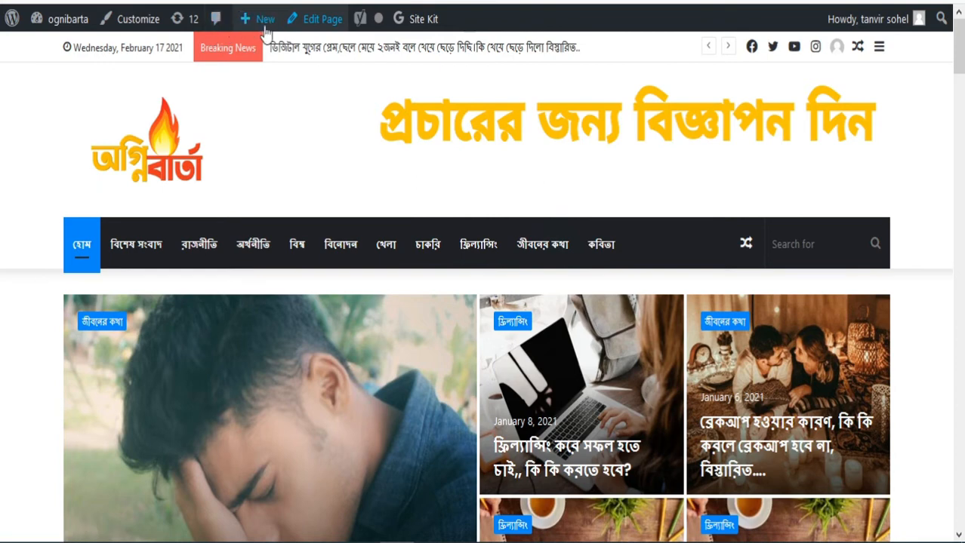
# - Look over the live front page, from its header and admin shortcuts down through the news blocks and sidebar widgets
pyautogui.moveTo(372, 27)
pyautogui.moveTo(408, 30)
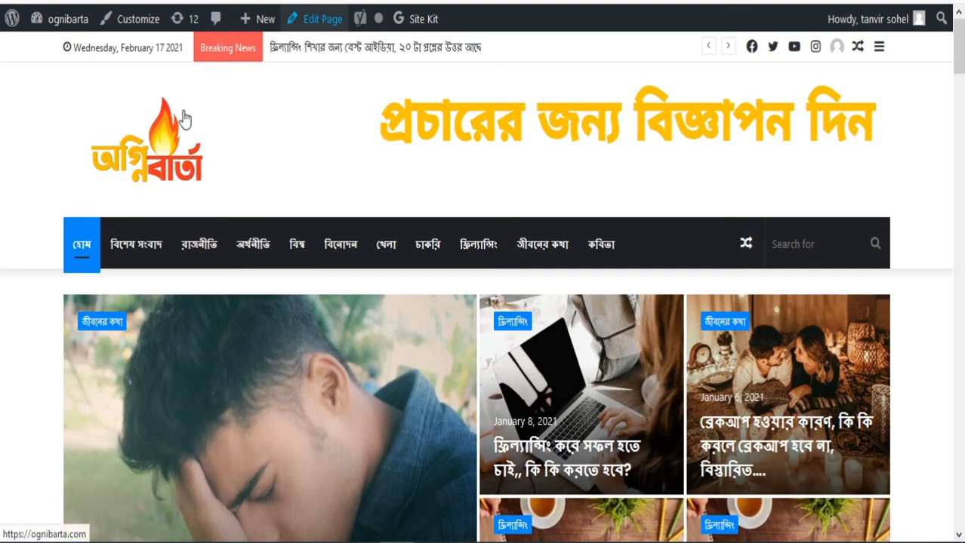
pyautogui.scroll(-5, 185, 143)
pyautogui.scroll(-15, 184, 130)
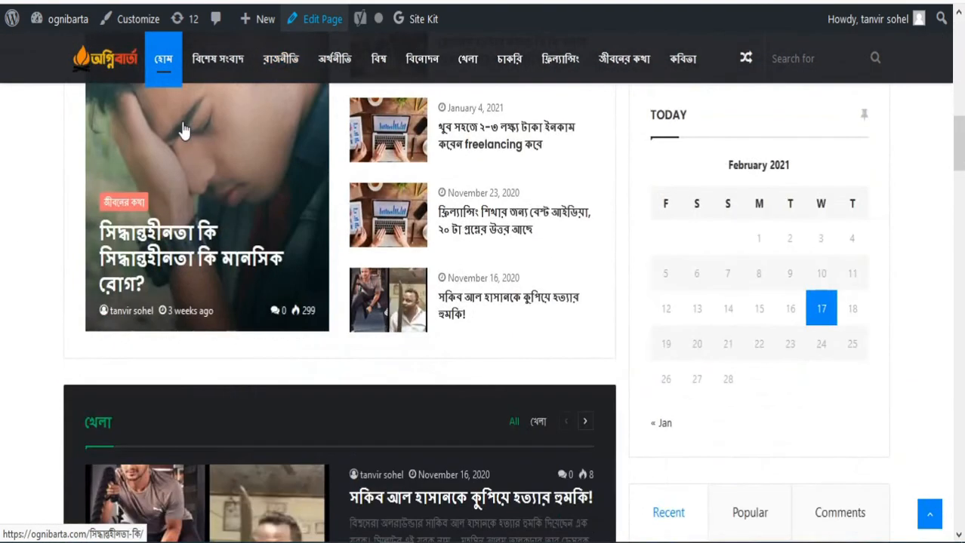
pyautogui.scroll(-10, 184, 121)
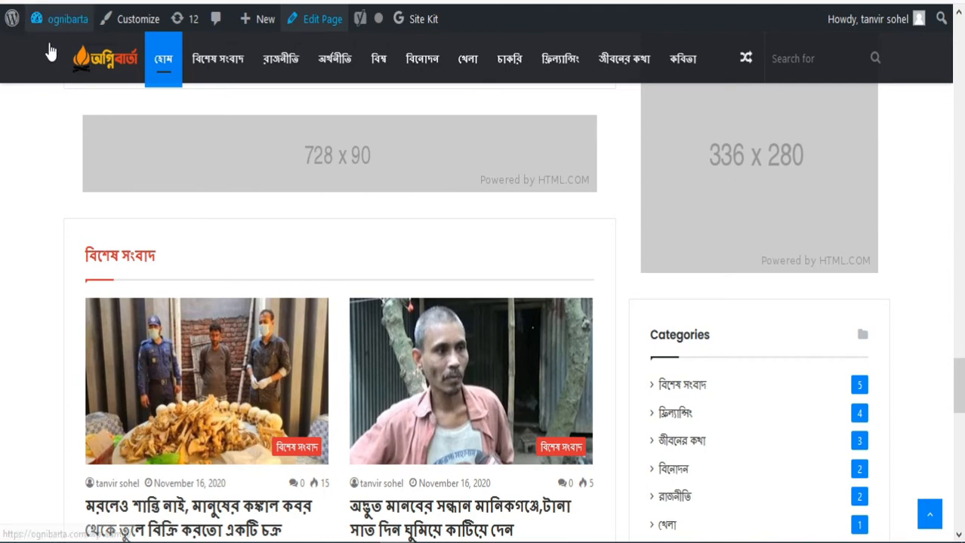
# - Return to the admin Dashboard, then open the Contact Forms list and review its notices and the existing form
pyautogui.moveTo(12, 19)
pyautogui.moveTo(65, 29)
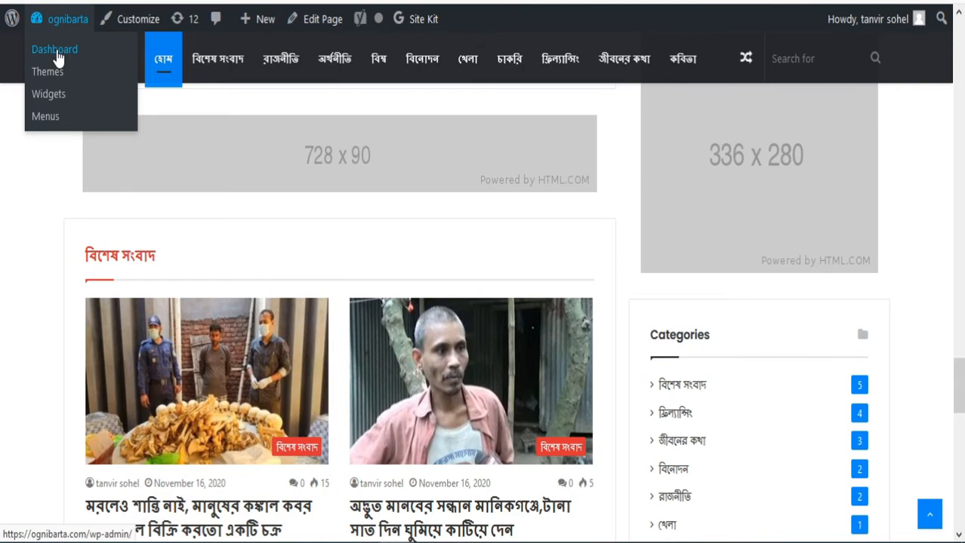
pyautogui.click(58, 52)
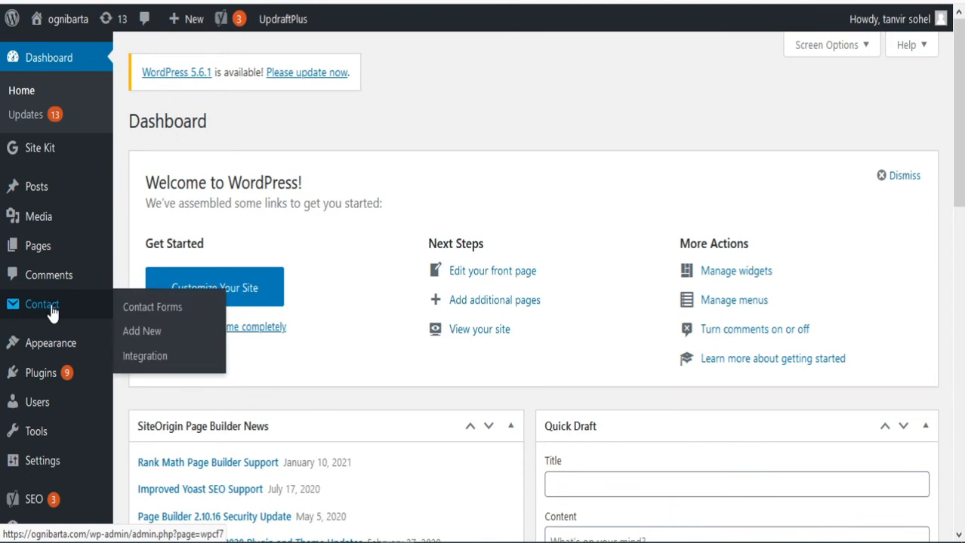
pyautogui.click(53, 313)
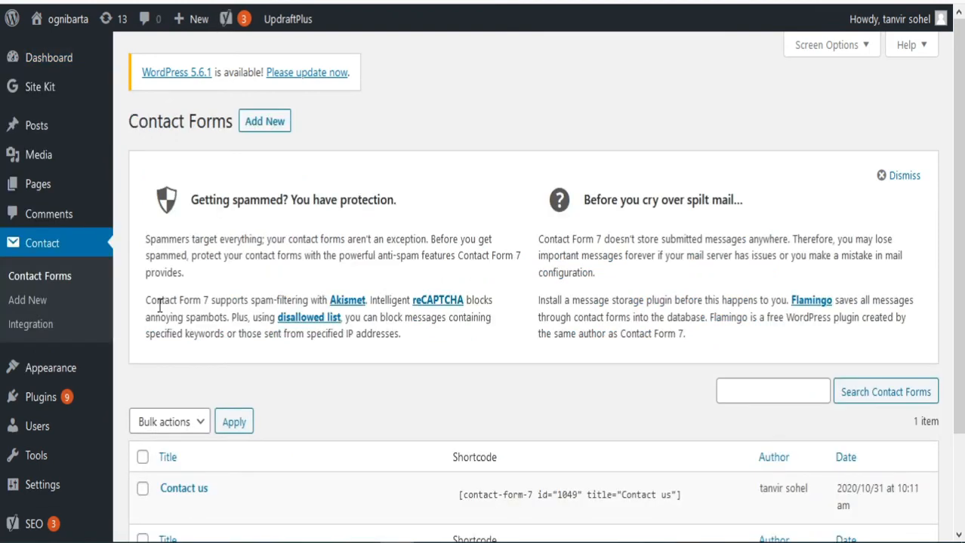
pyautogui.scroll(-3, 160, 302)
pyautogui.scroll(3, 313, 242)
pyautogui.scroll(-1, 230, 372)
pyautogui.scroll(-1, 230, 372)
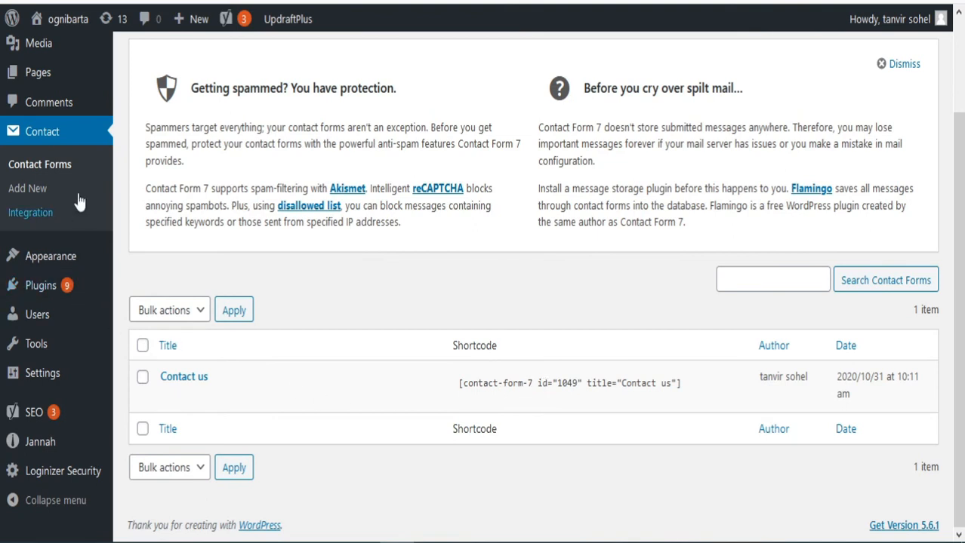
pyautogui.scroll(1, 59, 296)
pyautogui.scroll(-1, 58, 295)
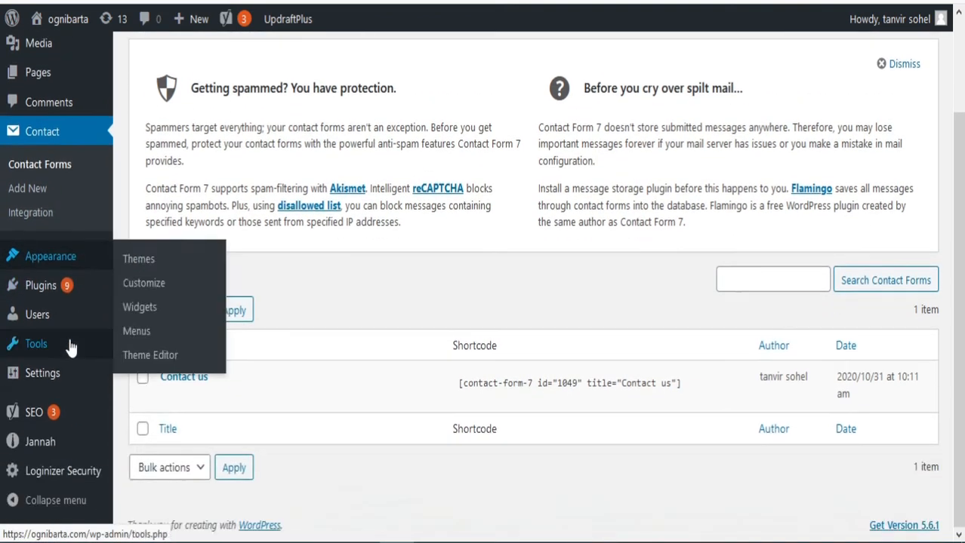
# - Open Jannah's Theme Options and review the General settings for dates, breadcrumbs, text trimming, post format icons and custom codes
pyautogui.moveTo(52, 449)
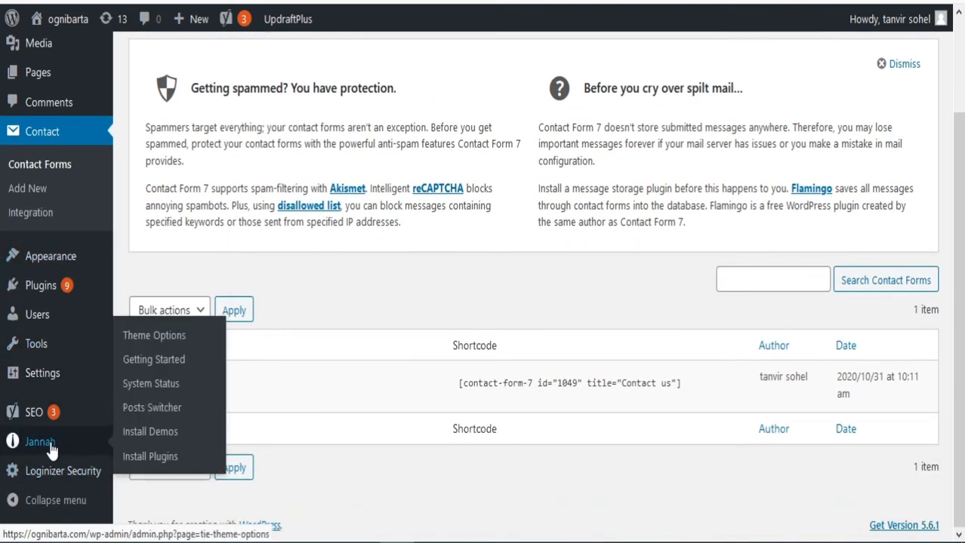
pyautogui.click(175, 340)
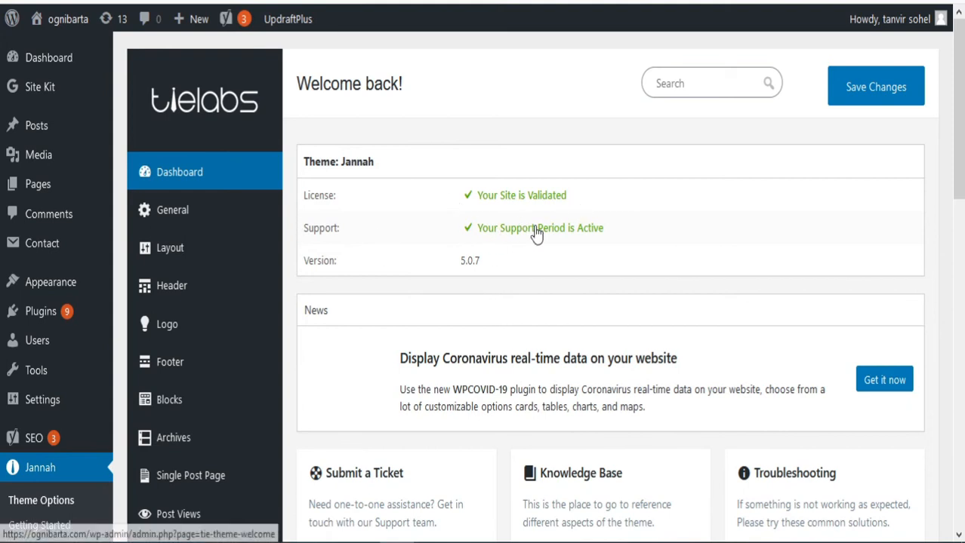
pyautogui.click(188, 218)
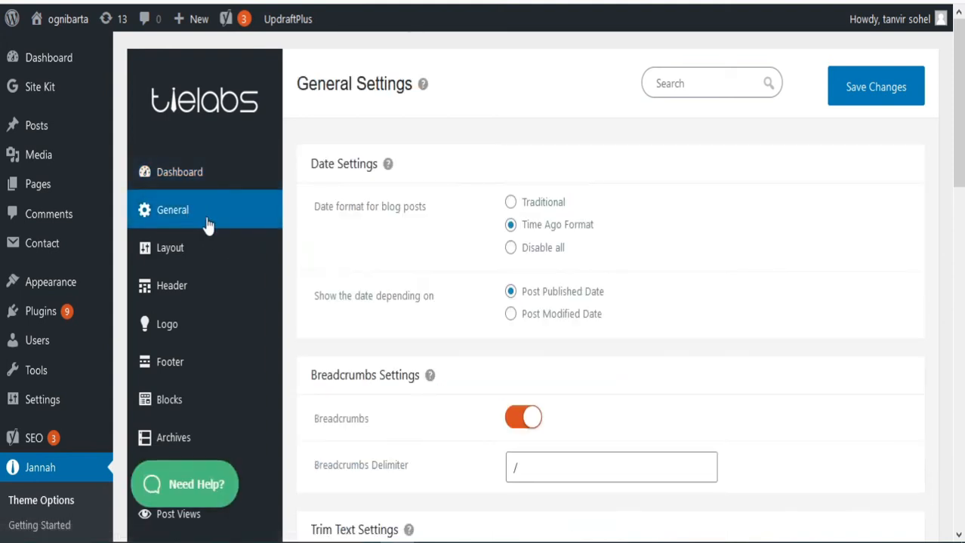
pyautogui.scroll(-2, 428, 249)
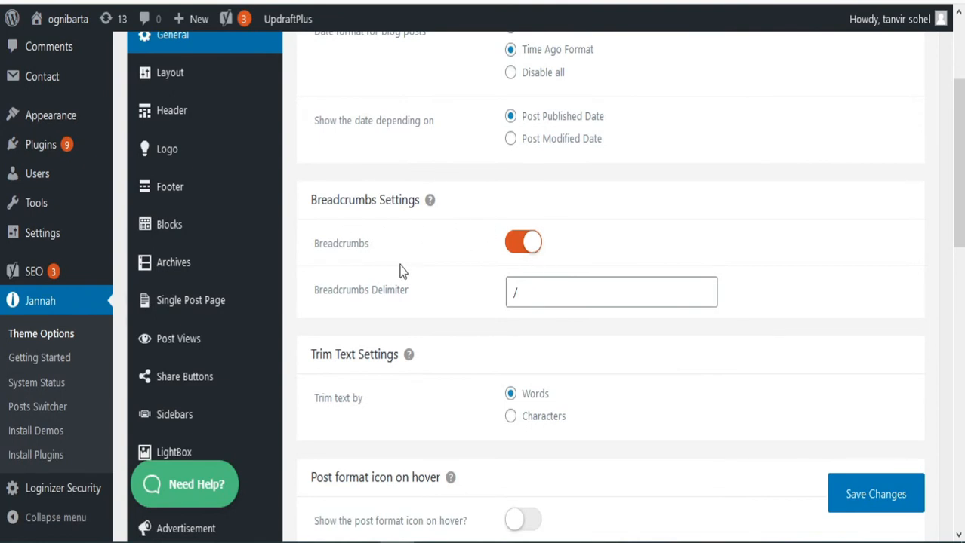
pyautogui.scroll(-1, 470, 287)
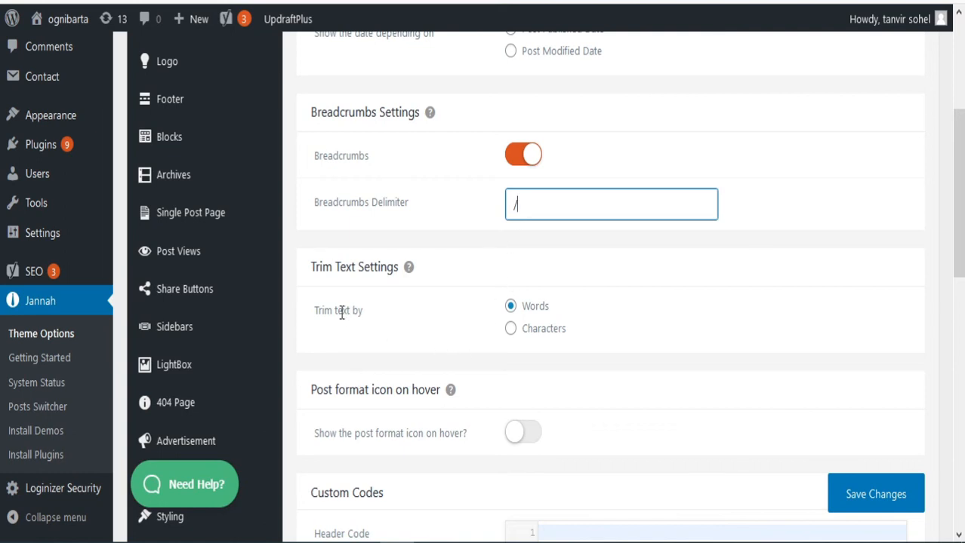
pyautogui.scroll(-3, 371, 301)
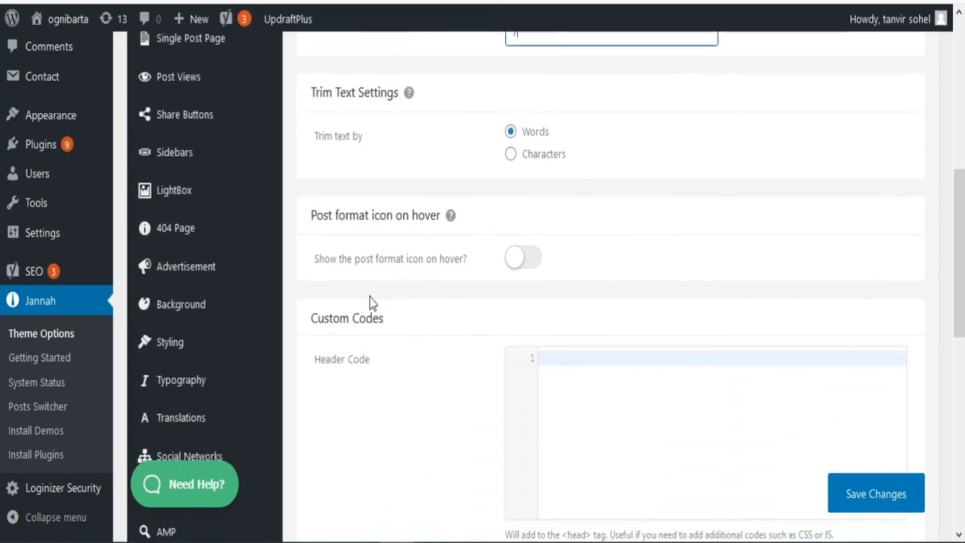
pyautogui.scroll(-1, 377, 290)
pyautogui.scroll(-7, 381, 293)
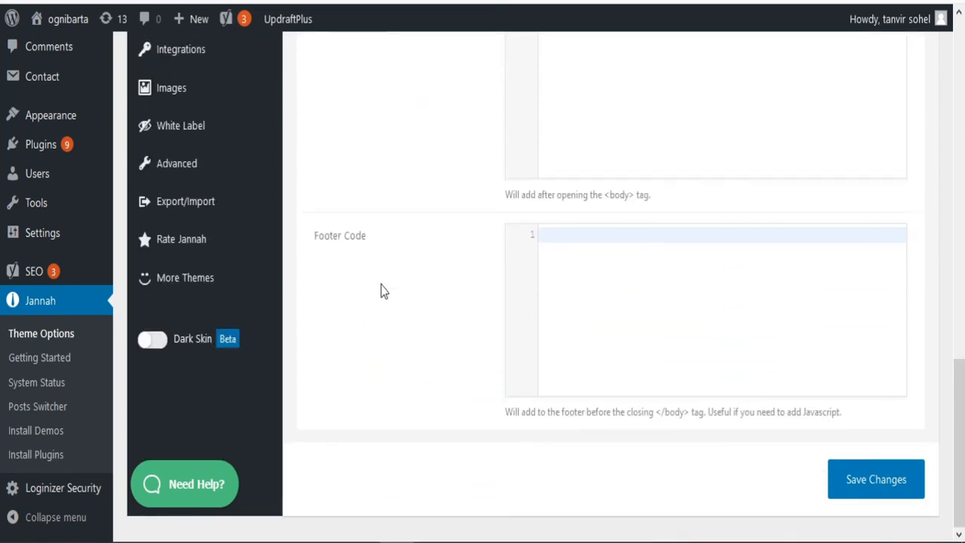
pyautogui.scroll(9, 381, 288)
pyautogui.scroll(6, 209, 144)
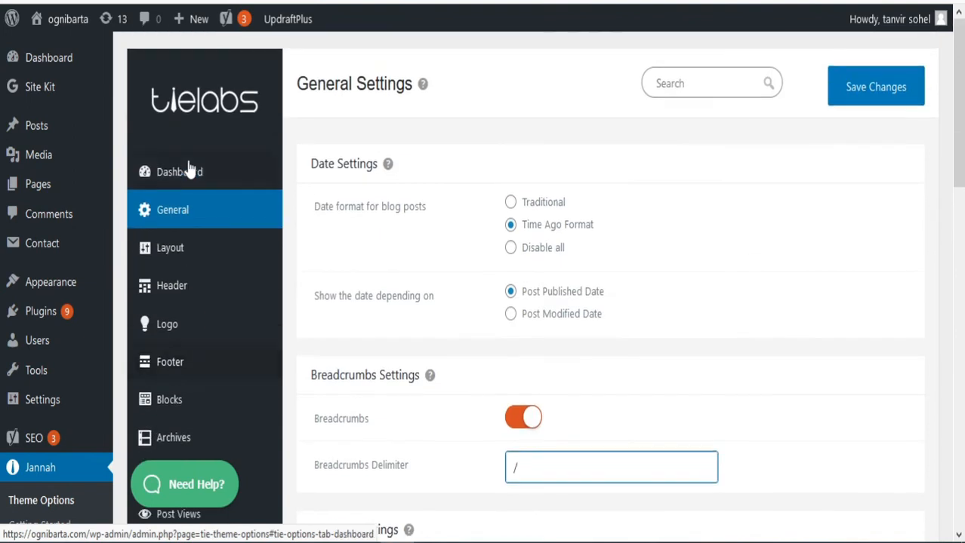
# - Open the theme's Layout settings and review the site width, theme layout and loader icon choices
pyautogui.click(181, 247)
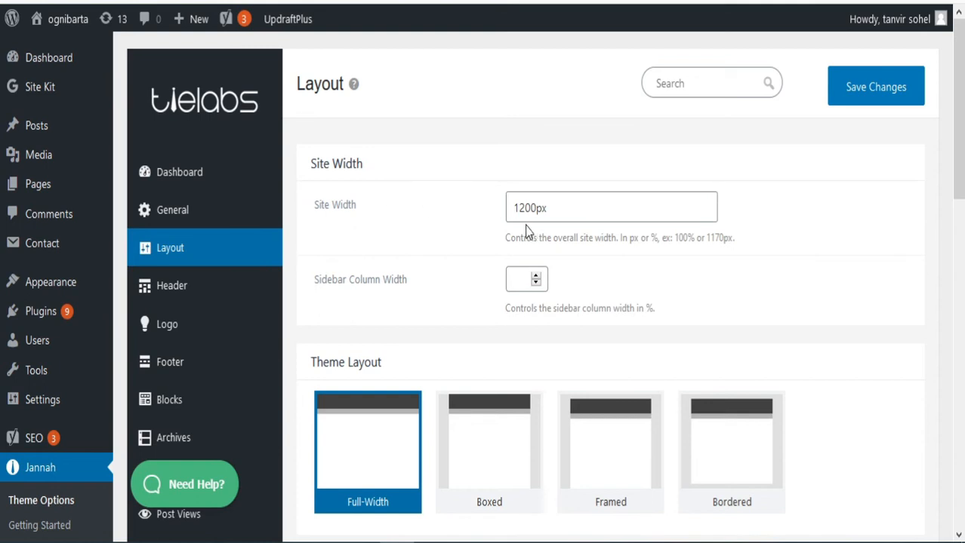
pyautogui.scroll(-3, 527, 233)
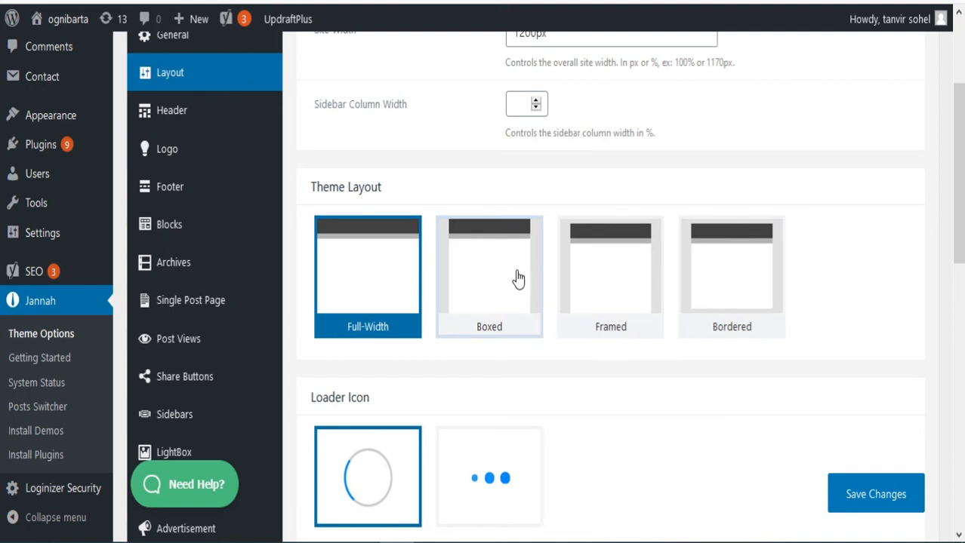
pyautogui.scroll(-5, 338, 260)
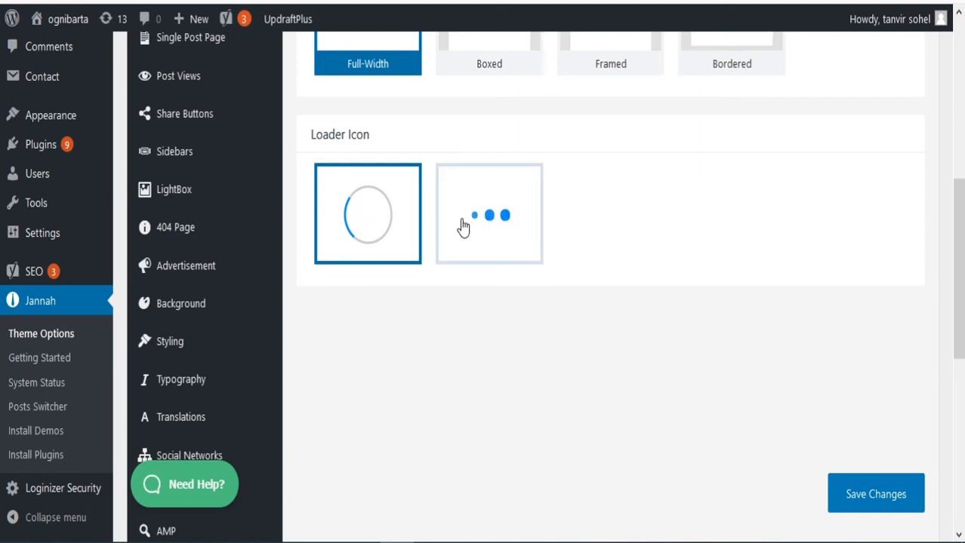
pyautogui.scroll(2, 438, 229)
pyautogui.scroll(2, 438, 226)
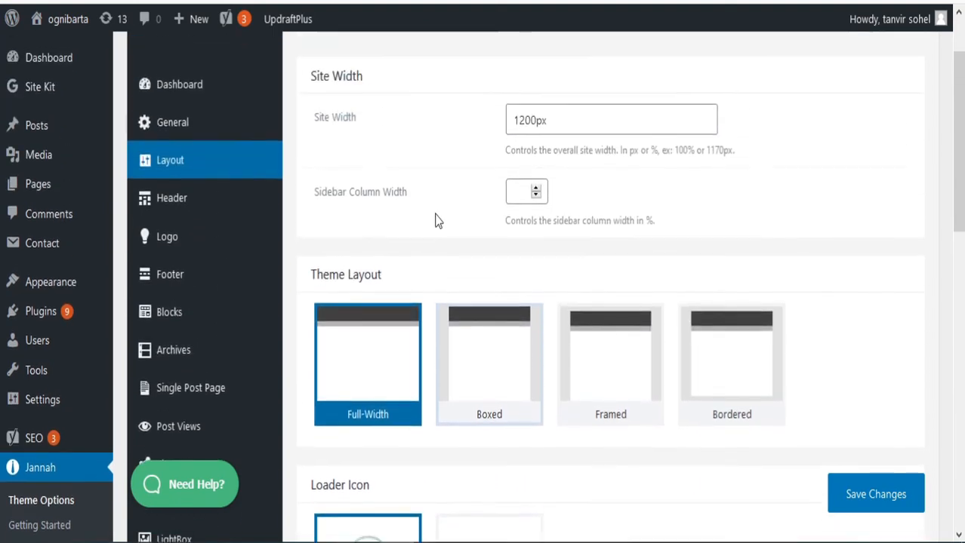
# - Open the theme's Header settings and review the header preview, layout choices, stretch and full-width logo options, and navigation settings
pyautogui.click(183, 201)
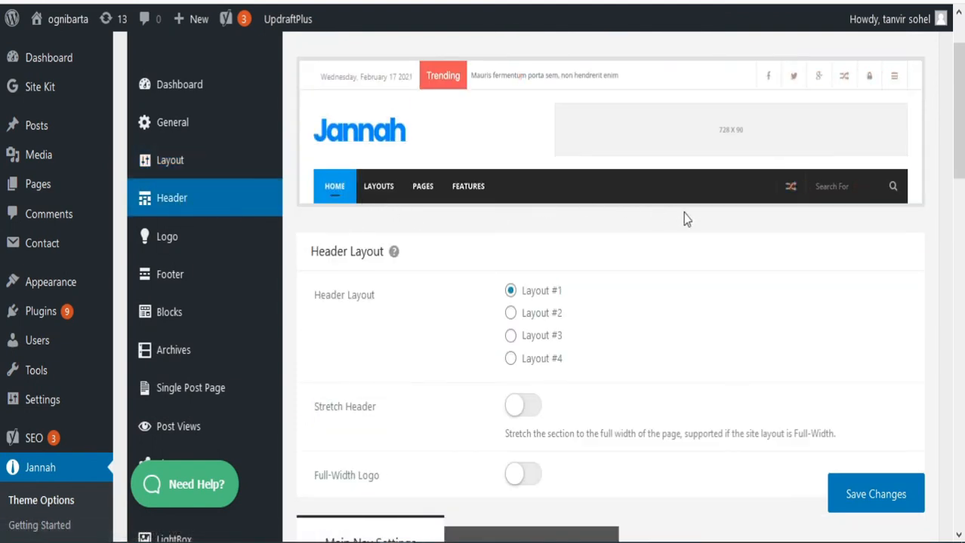
pyautogui.scroll(-1, 413, 243)
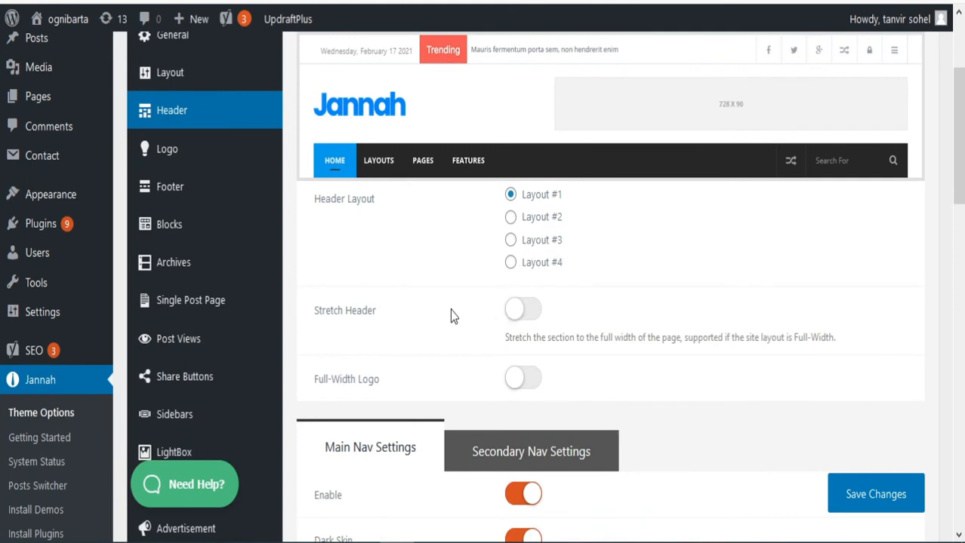
pyautogui.scroll(3, 488, 287)
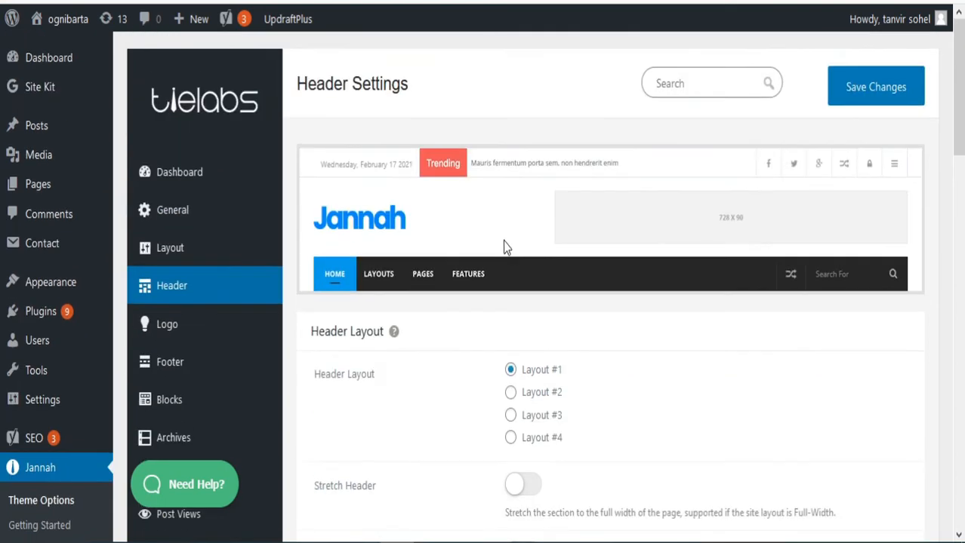
# - Open the theme's Logo settings and review the logo images, retina and inverted versions, dimensions, text, margins and custom URL
pyautogui.click(188, 333)
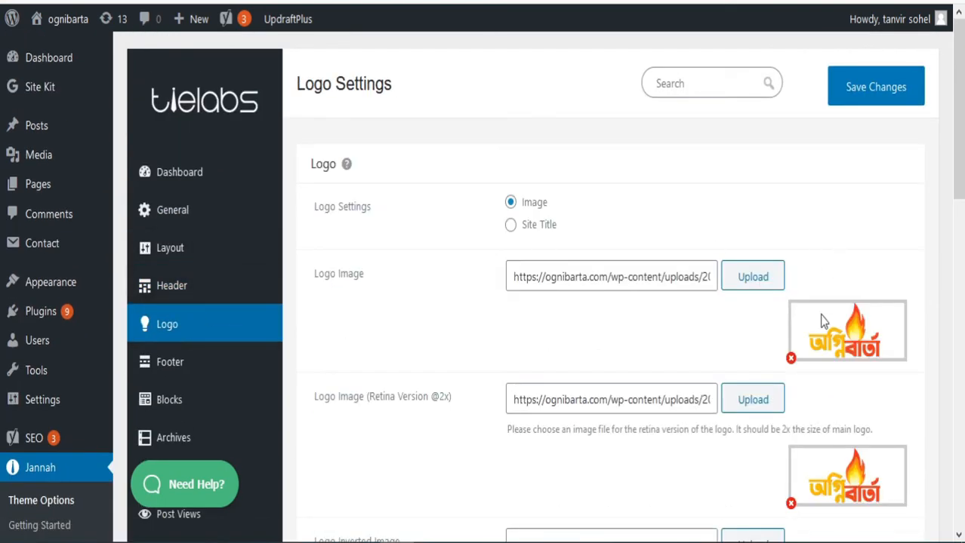
pyautogui.scroll(-1, 824, 328)
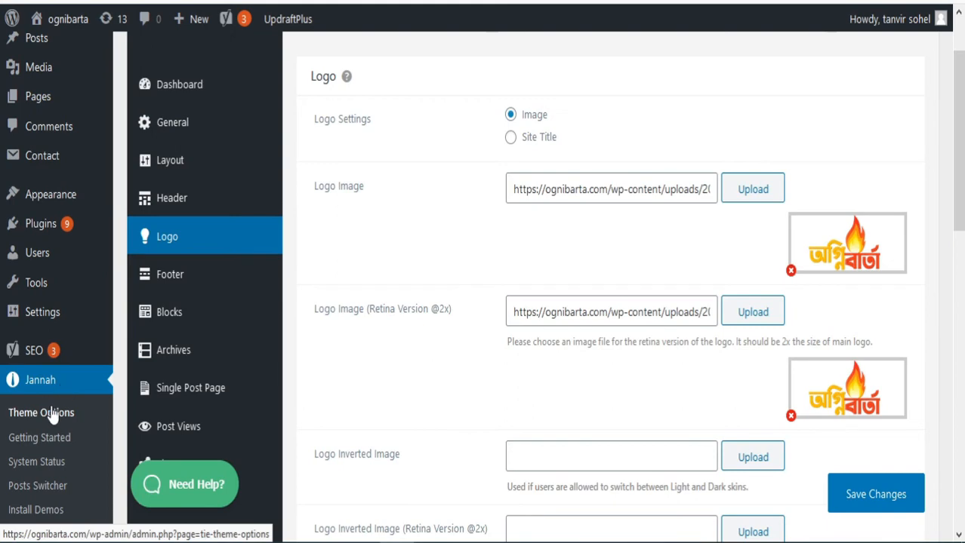
pyautogui.scroll(1, 219, 212)
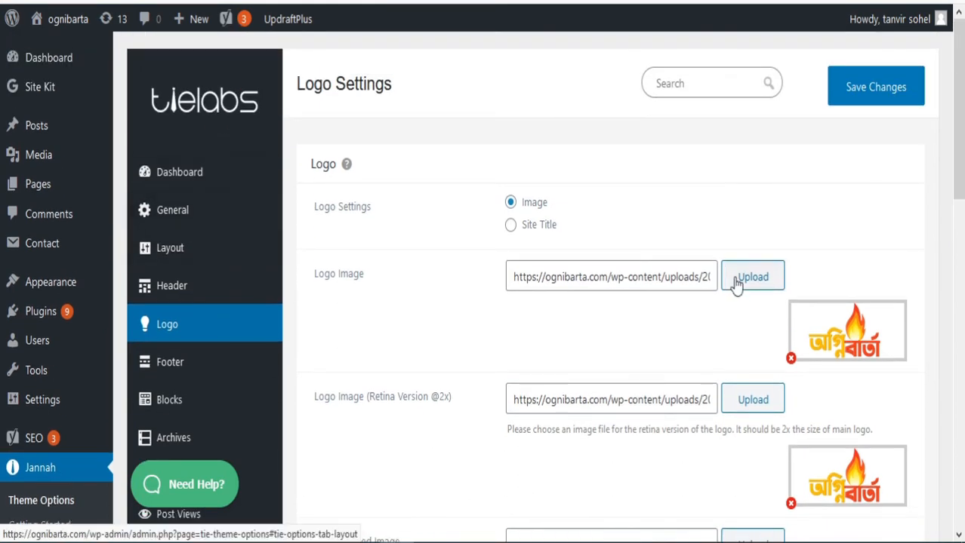
pyautogui.scroll(-2, 882, 324)
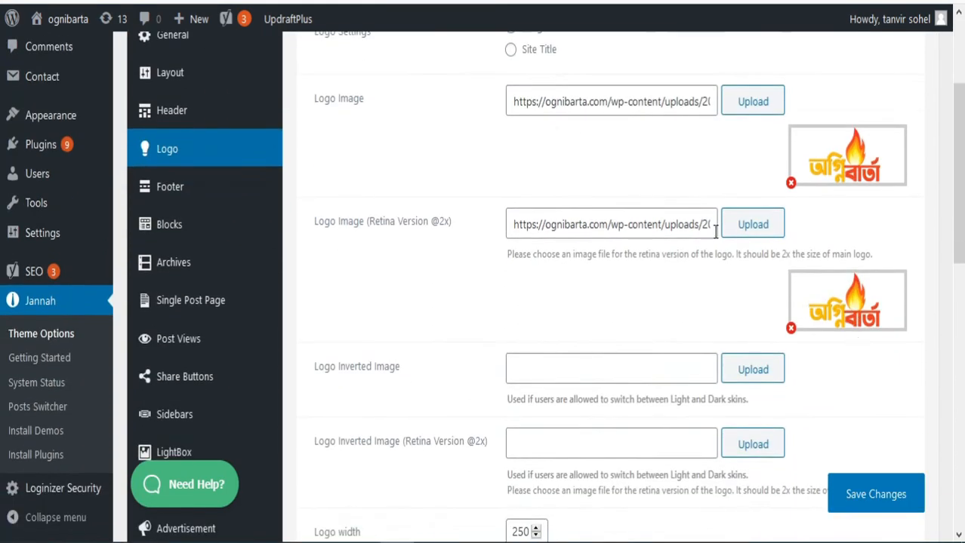
pyautogui.scroll(-8, 821, 276)
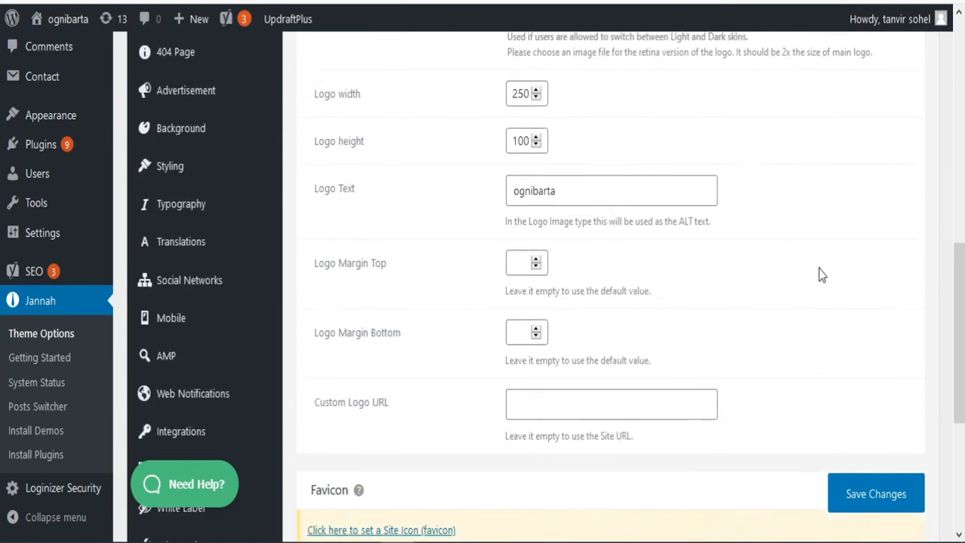
pyautogui.scroll(4, 821, 266)
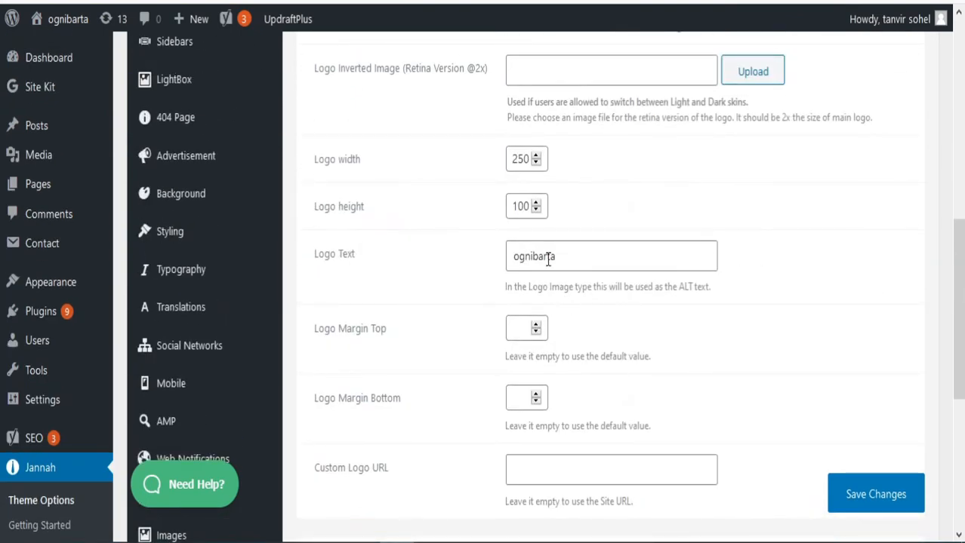
pyautogui.scroll(3, 477, 264)
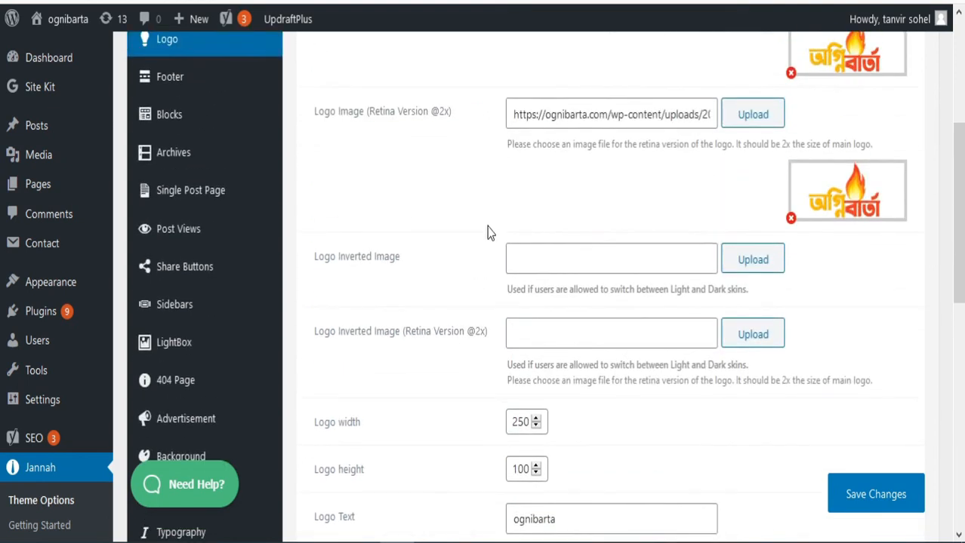
pyautogui.scroll(1, 566, 232)
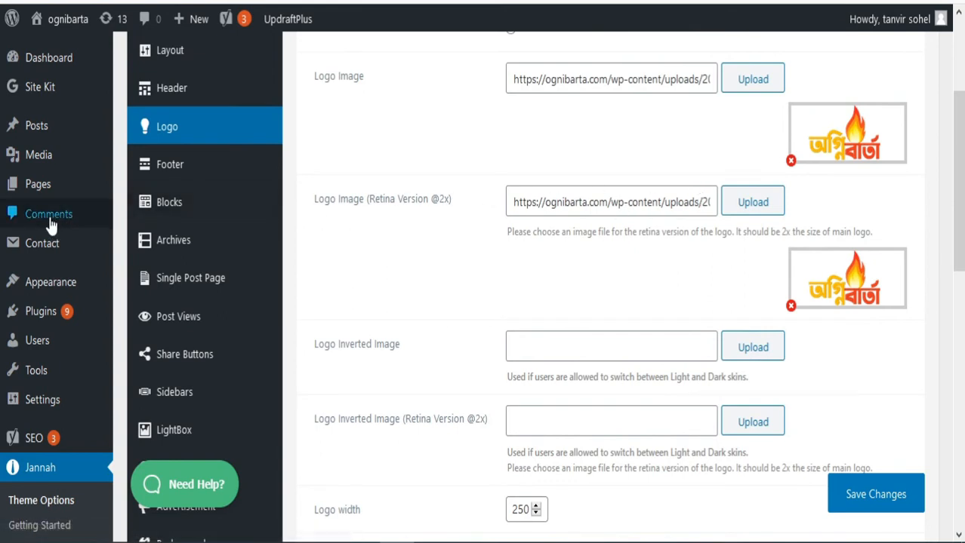
# - Review the Footer widget area layouts, then open the Blocks settings and examine the block styles and block head styles
pyautogui.click(188, 173)
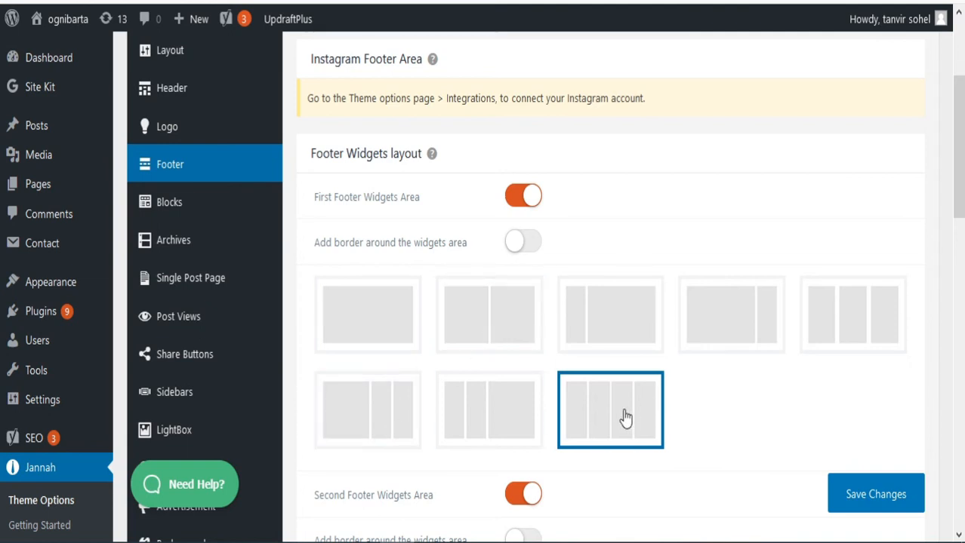
pyautogui.click(188, 219)
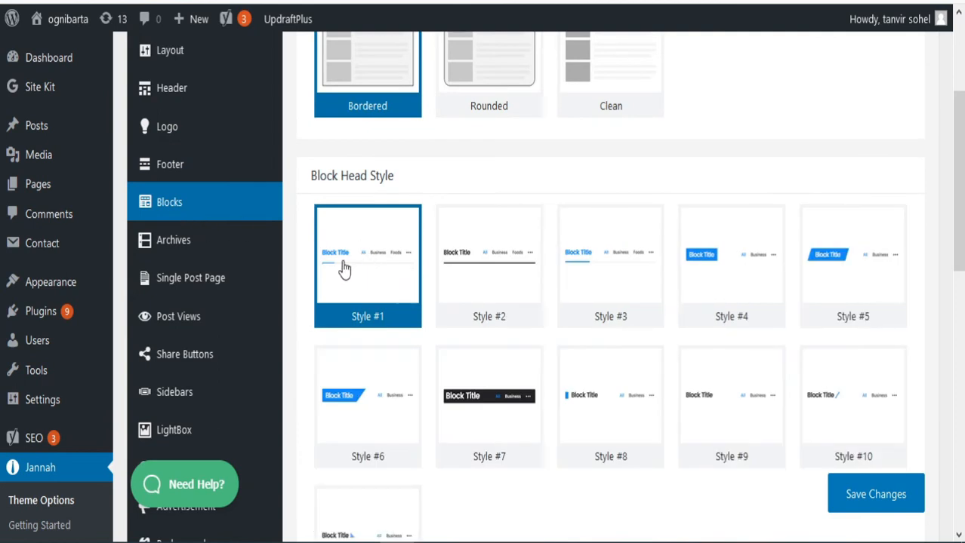
pyautogui.scroll(3, 387, 226)
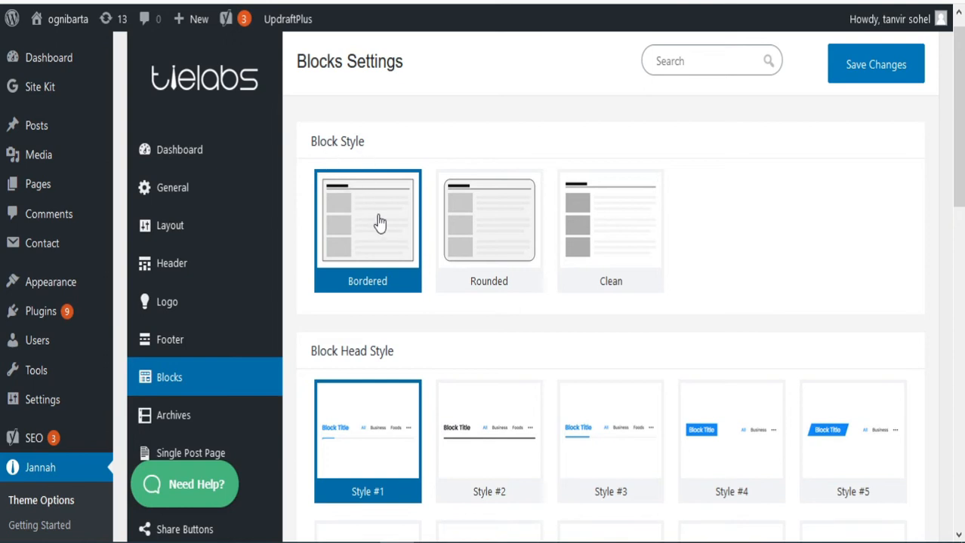
pyautogui.scroll(-3, 366, 422)
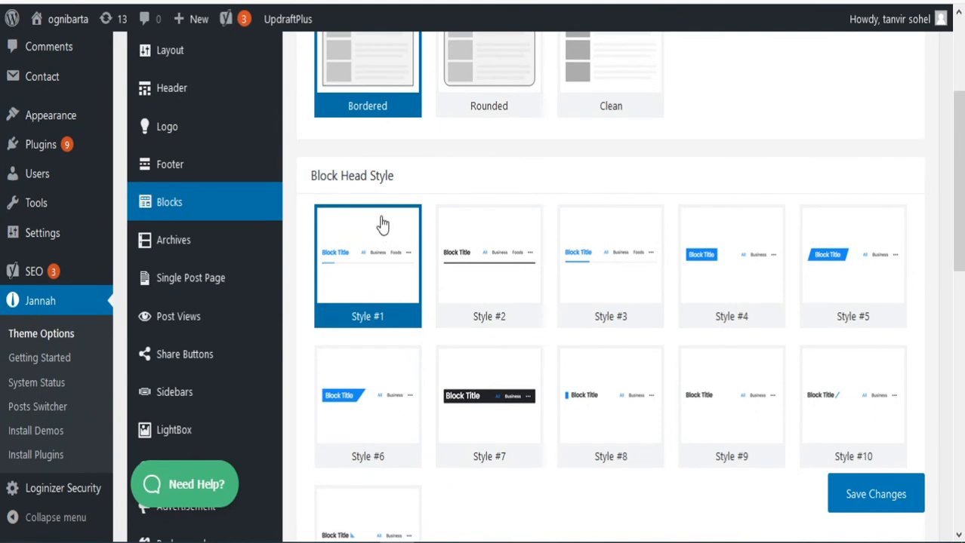
pyautogui.scroll(-2, 370, 288)
pyautogui.scroll(-1, 374, 292)
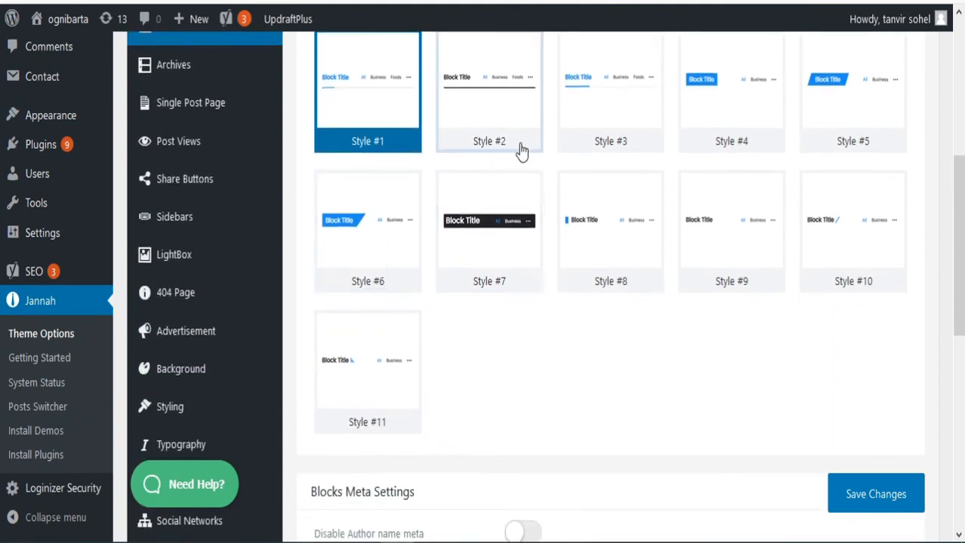
pyautogui.scroll(2, 523, 151)
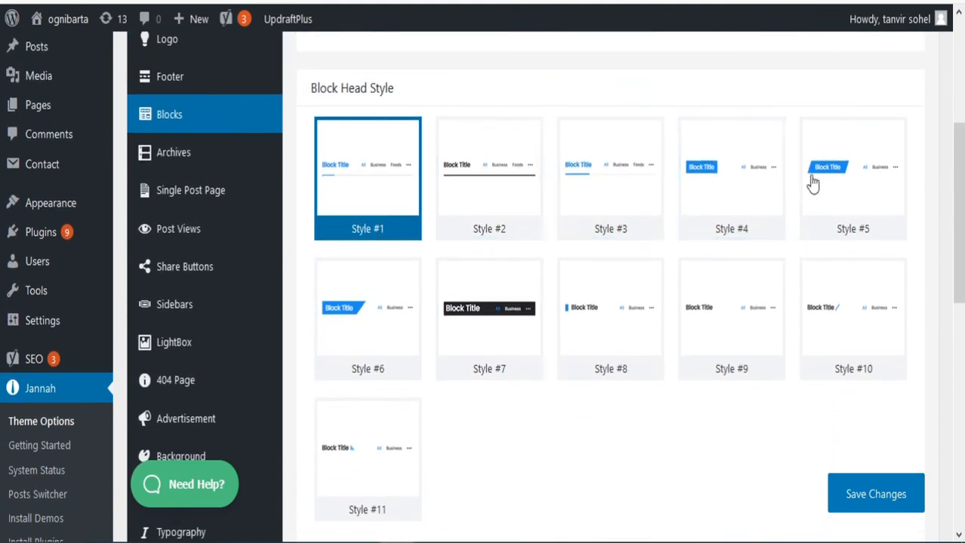
# - Open the Archives settings and review the global meta toggles, default layout choices and post excerpt options
pyautogui.click(196, 162)
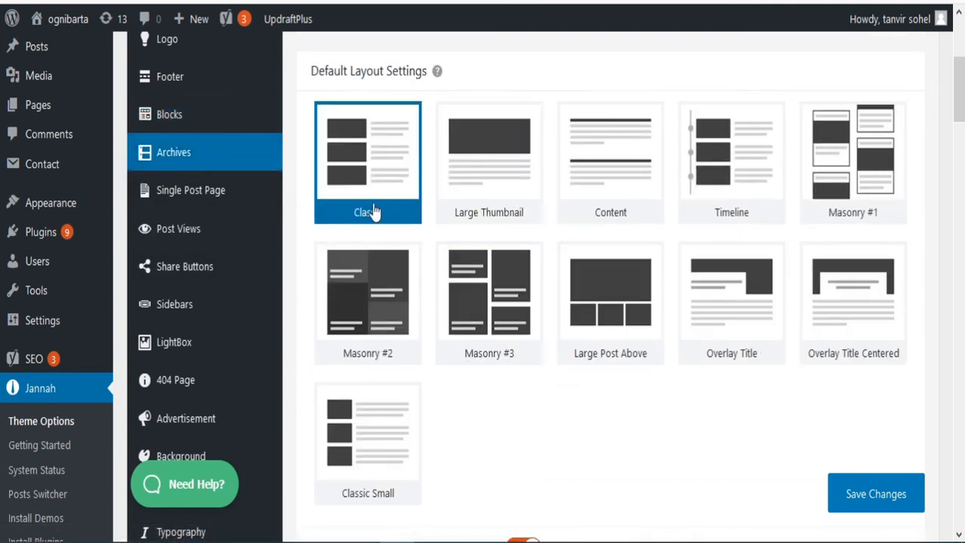
pyautogui.scroll(3, 372, 210)
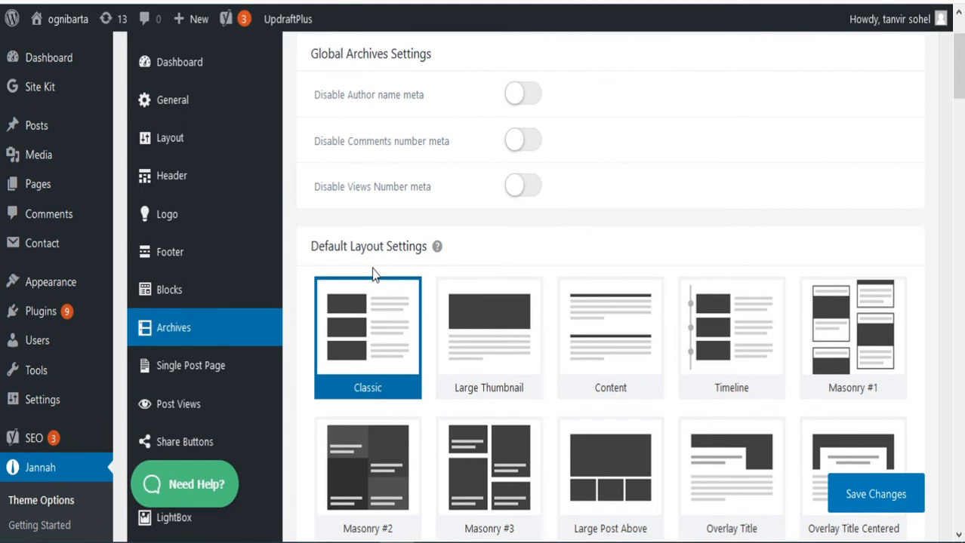
pyautogui.scroll(2, 351, 339)
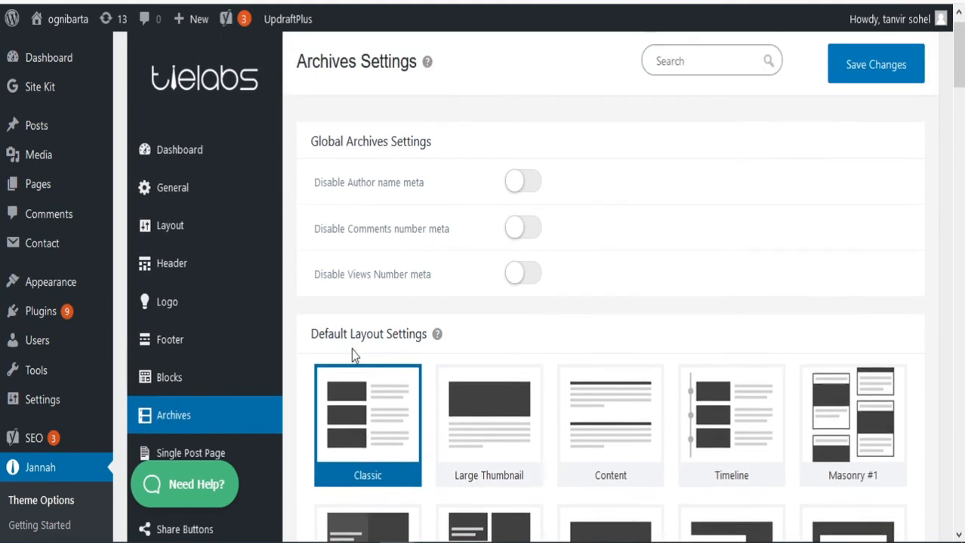
pyautogui.scroll(-4, 366, 404)
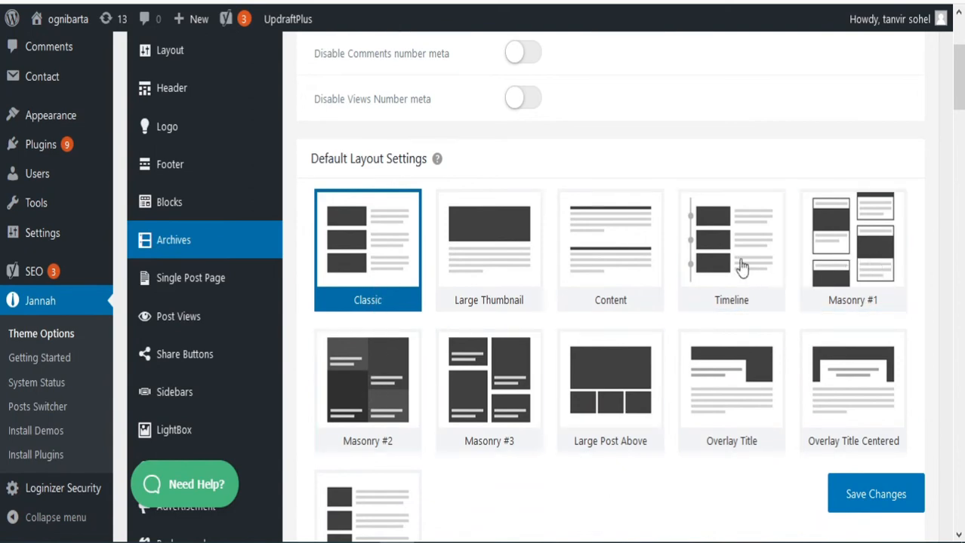
pyautogui.scroll(-3, 742, 265)
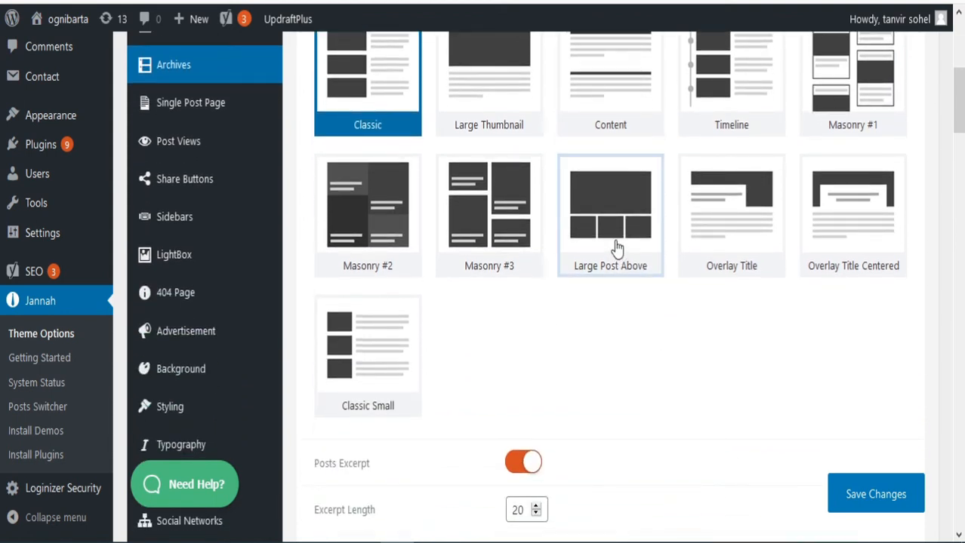
# - Review the Post Views settings and their coloured view thresholds, then open Share Buttons and examine its styles and social networks
pyautogui.click(194, 141)
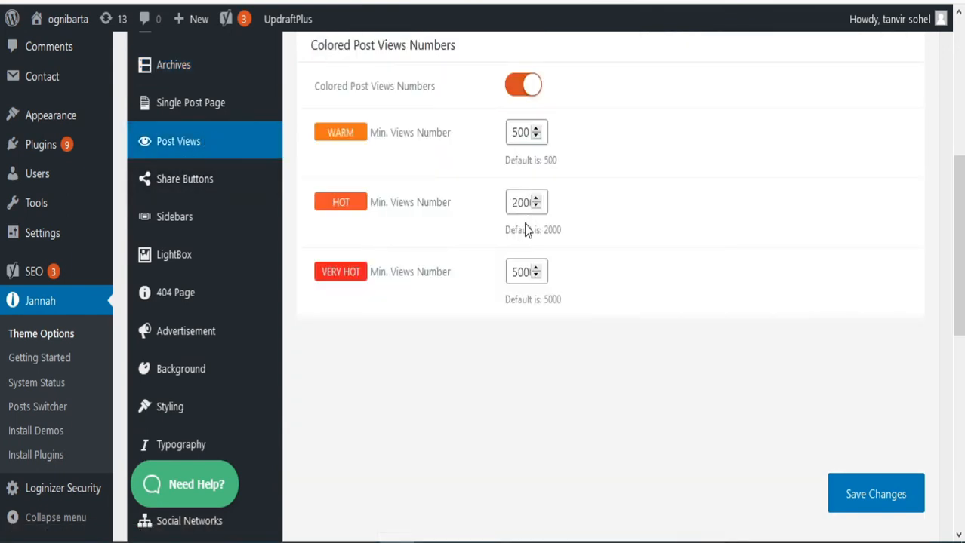
pyautogui.scroll(3, 513, 238)
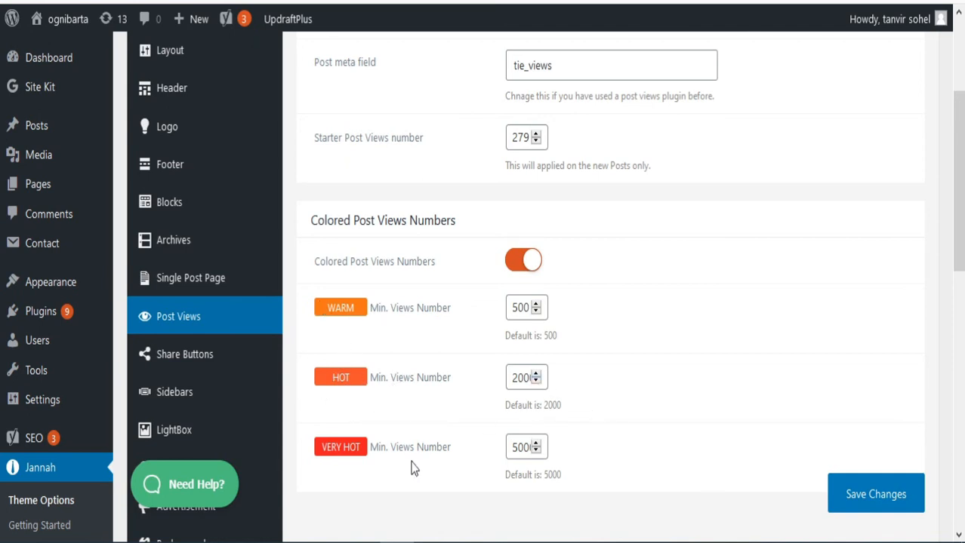
pyautogui.scroll(-1, 415, 461)
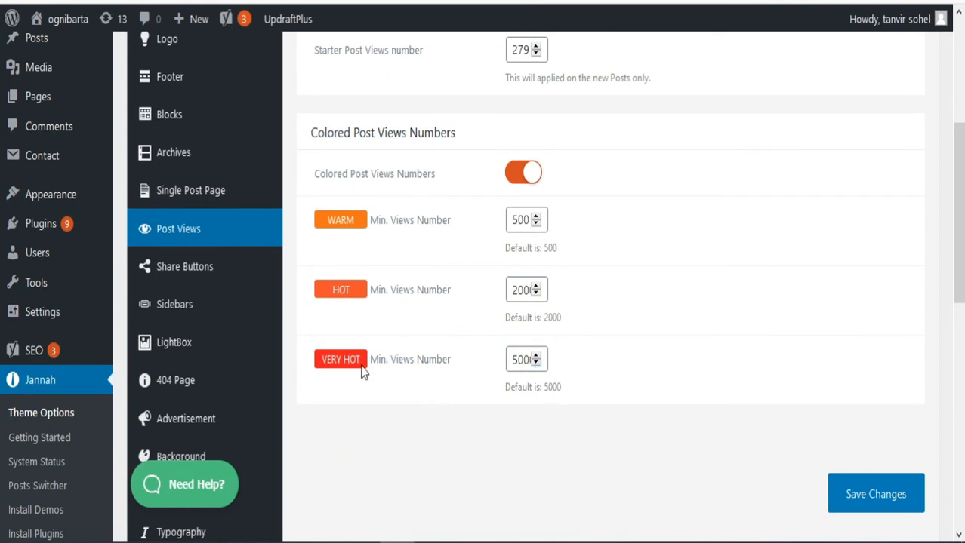
pyautogui.click(214, 275)
pyautogui.scroll(-2, 412, 252)
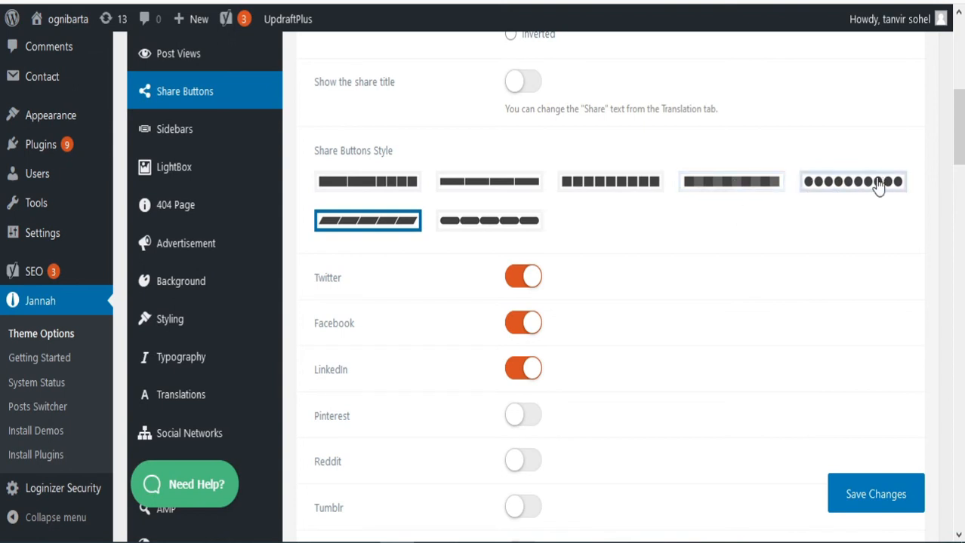
# - Open the Sidebars settings and review the sticky sidebar, default position and custom sidebar options
pyautogui.click(186, 136)
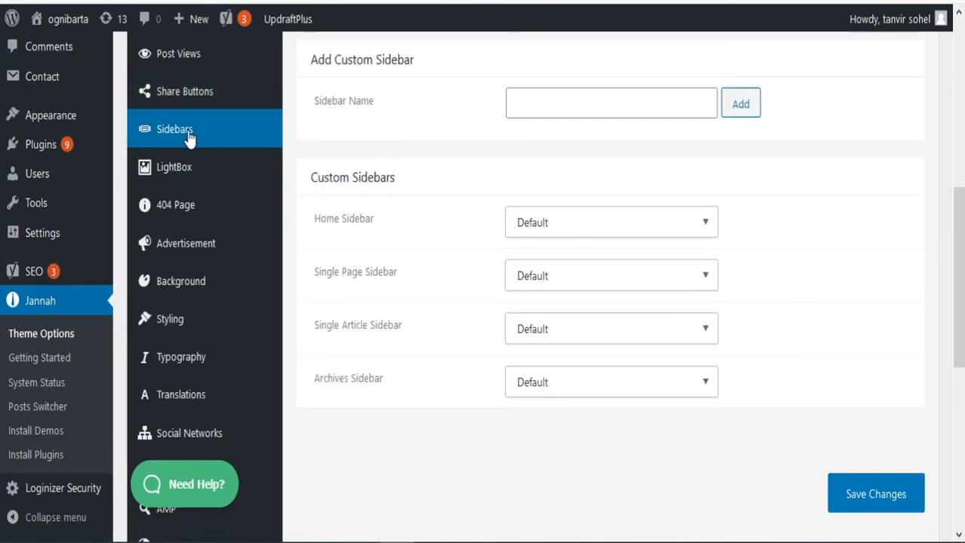
pyautogui.scroll(-1, 574, 215)
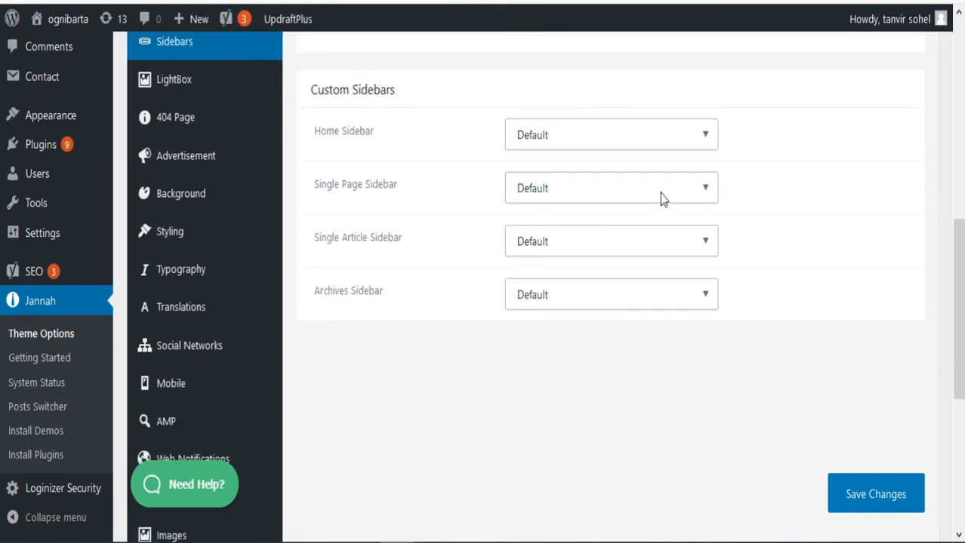
pyautogui.scroll(2, 400, 202)
pyautogui.scroll(3, 624, 194)
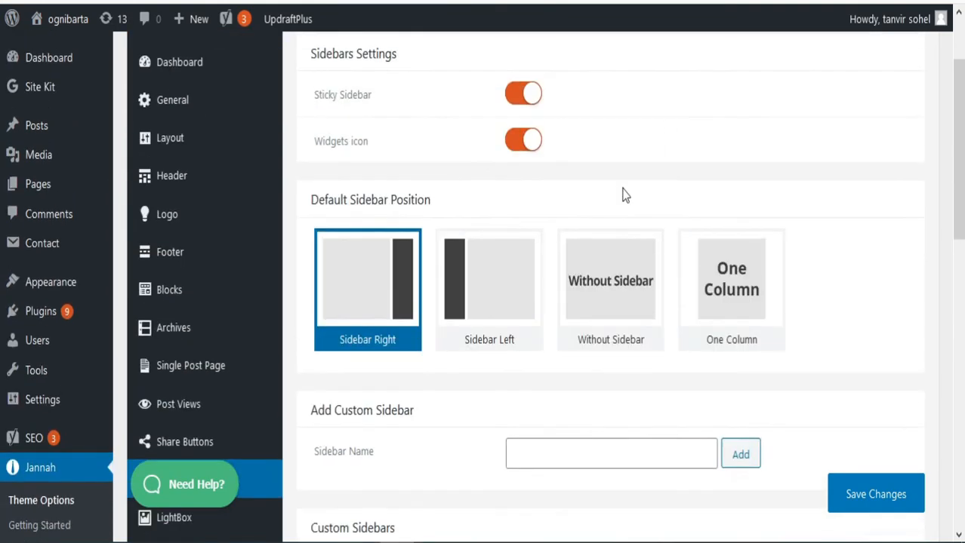
pyautogui.scroll(-4, 620, 192)
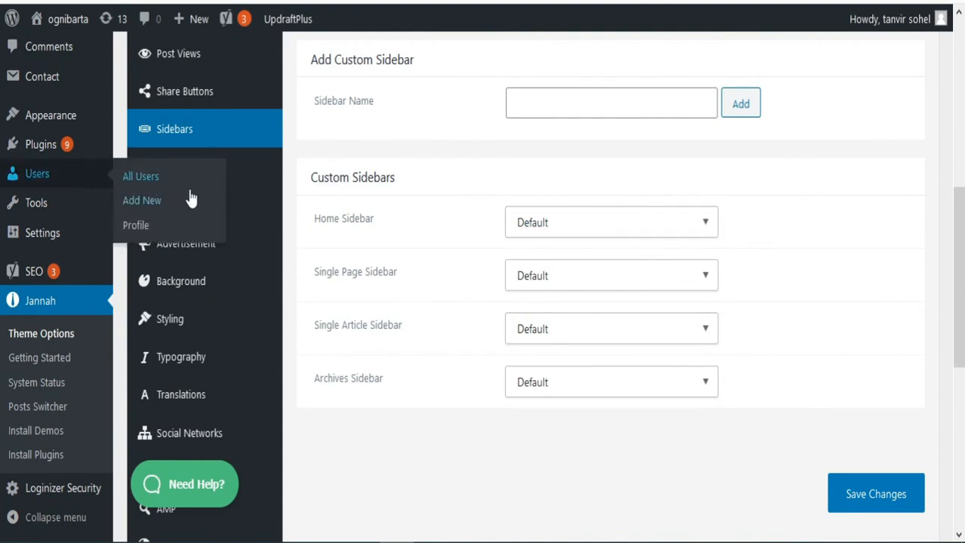
# - Open the LightBox settings and review the automatic and gallery lightbox, skin, thumbnail position and arrow options
pyautogui.click(204, 182)
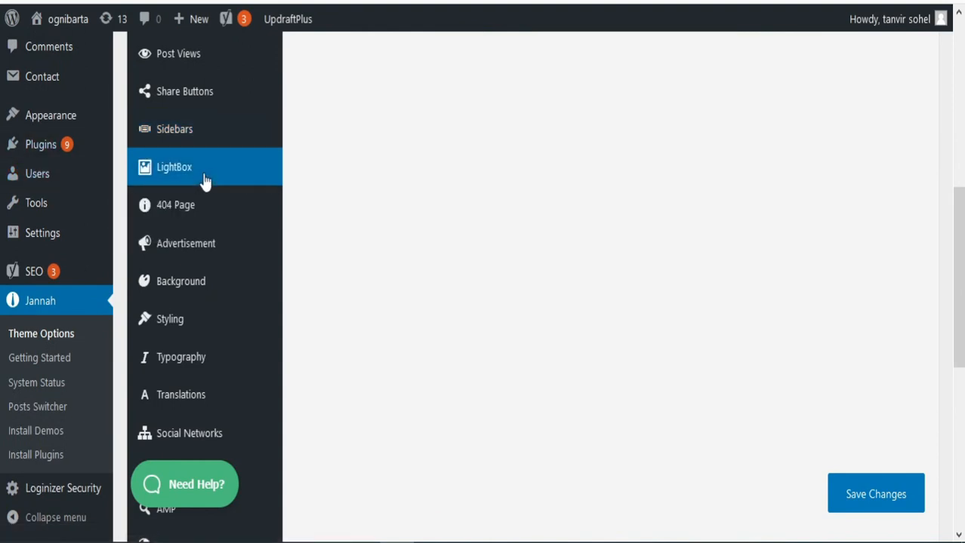
pyautogui.scroll(6, 569, 201)
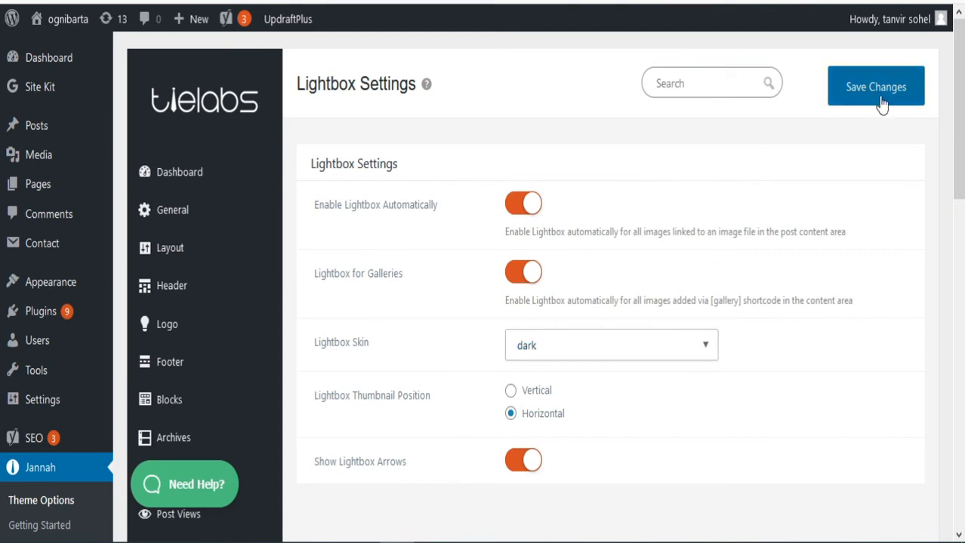
pyautogui.scroll(-5, 217, 168)
pyautogui.scroll(3, 220, 165)
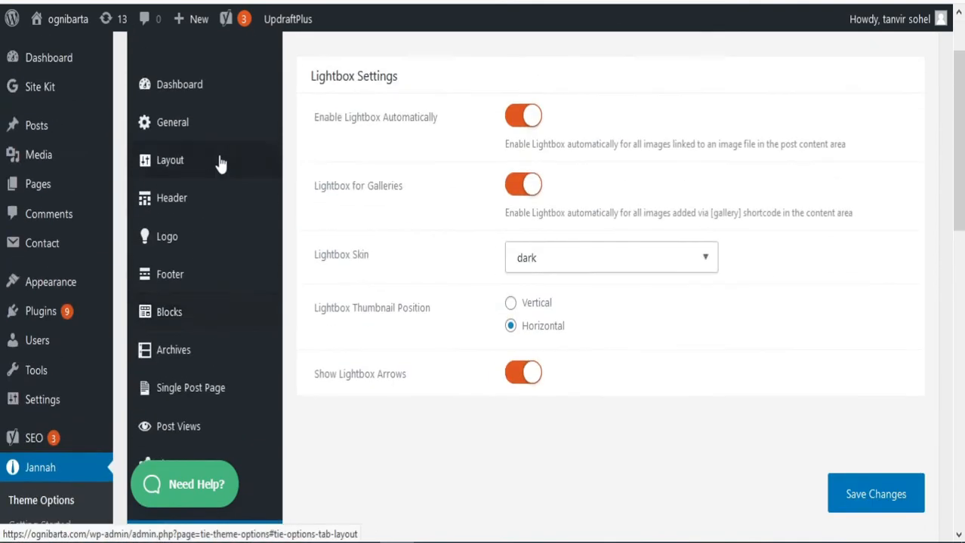
# - Open the 404 Page settings and review the title image, search and menu options
pyautogui.scroll(-6, 220, 165)
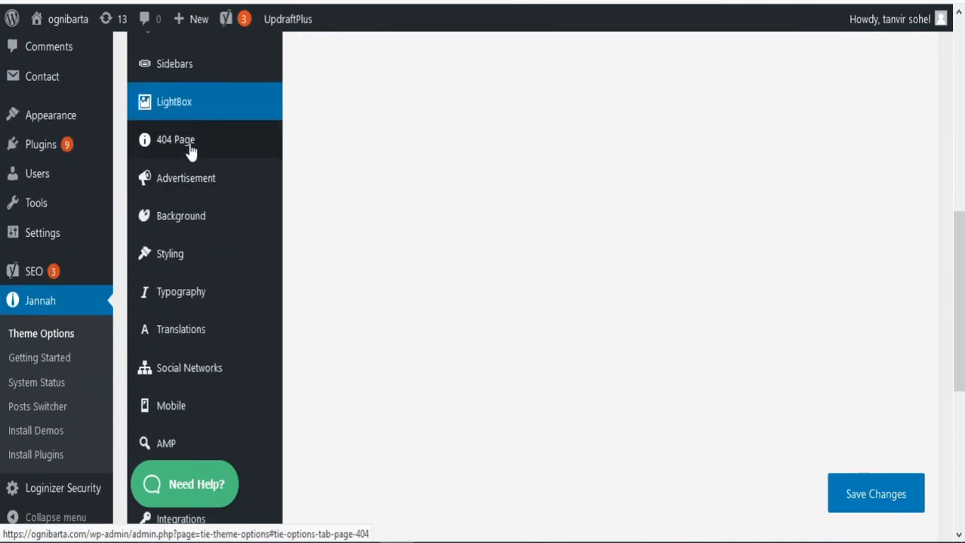
pyautogui.click(190, 151)
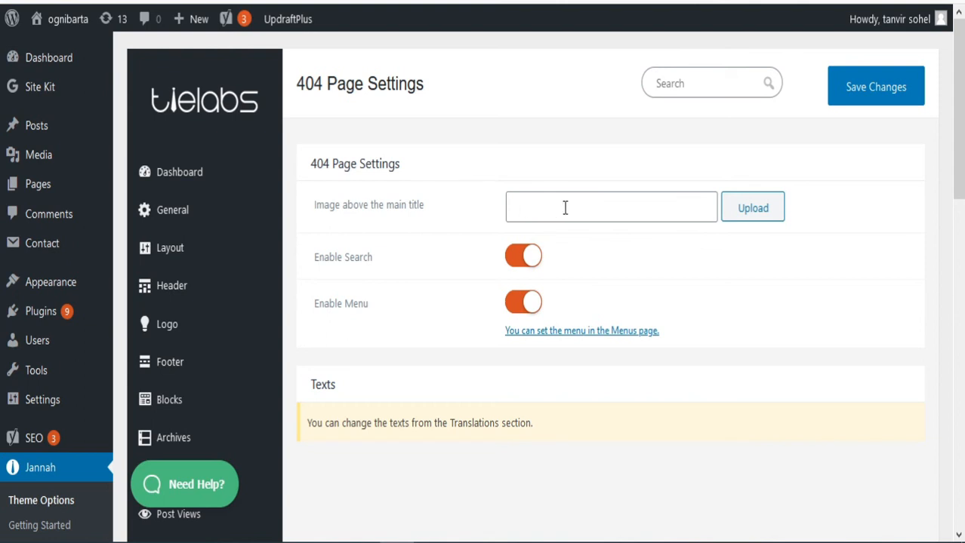
# - Open the Advertisement settings and review the Header Ad's title, image, size, URL, alternative text and link options
pyautogui.scroll(-3, 223, 326)
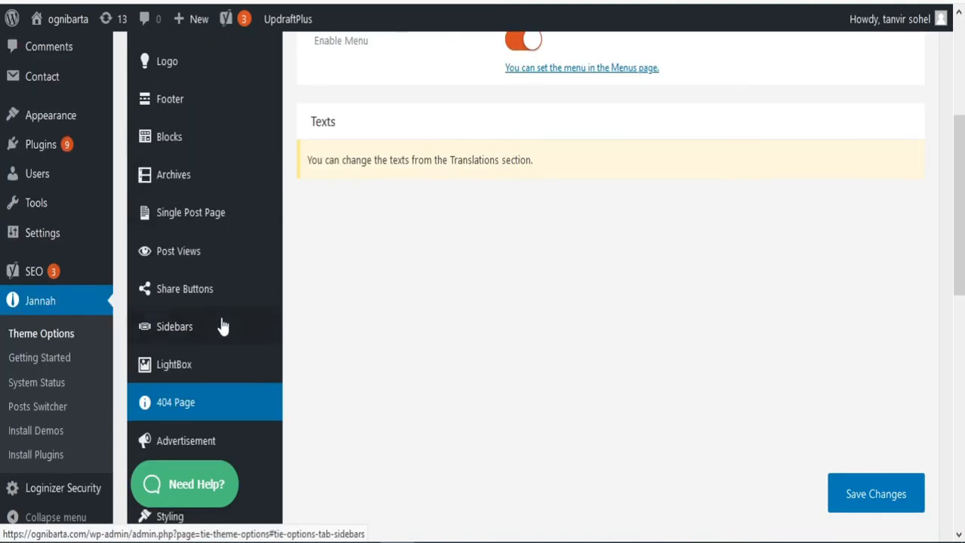
pyautogui.scroll(-2, 224, 302)
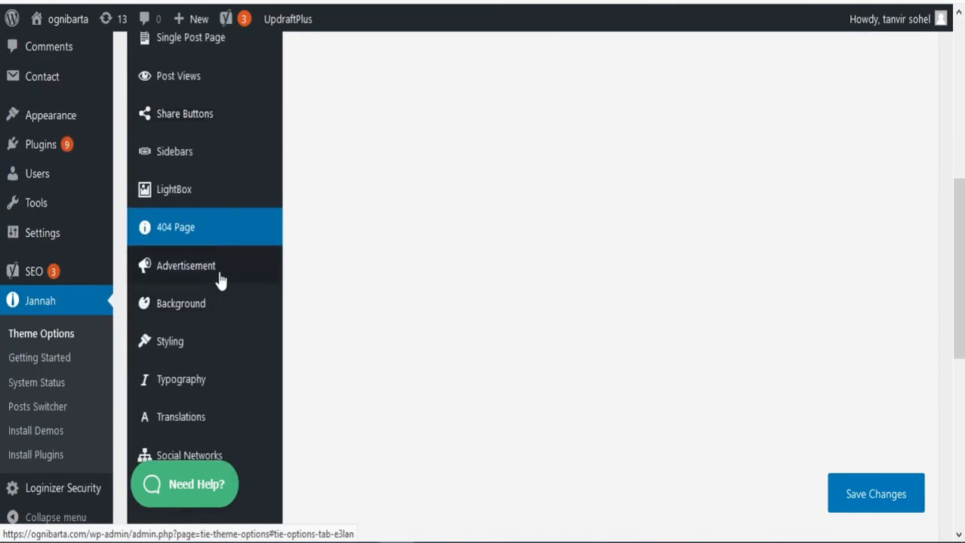
pyautogui.click(217, 280)
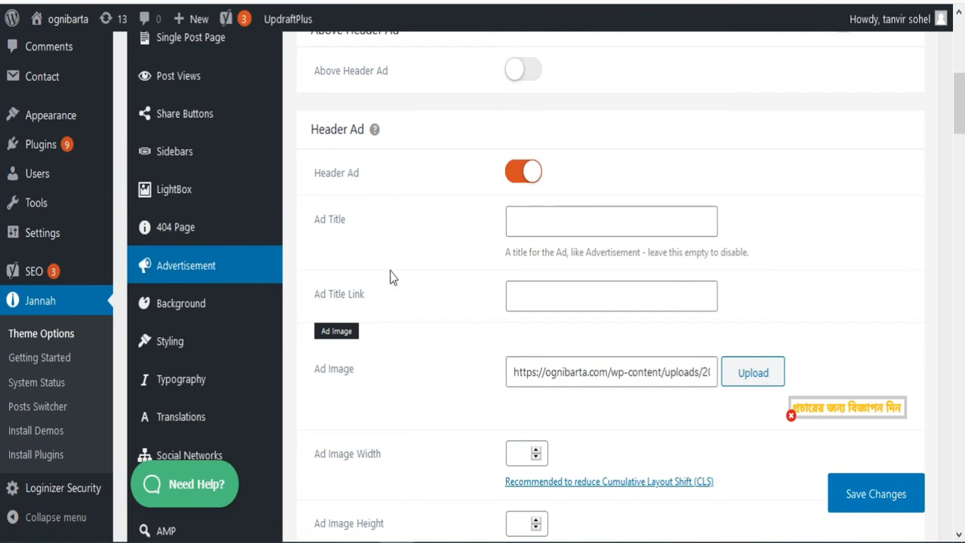
pyautogui.scroll(-2, 499, 248)
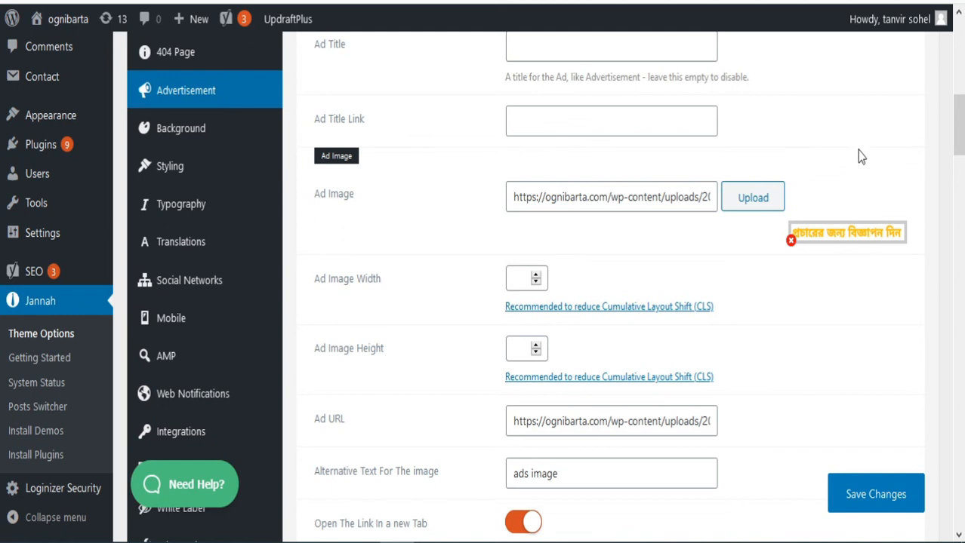
pyautogui.scroll(1, 856, 155)
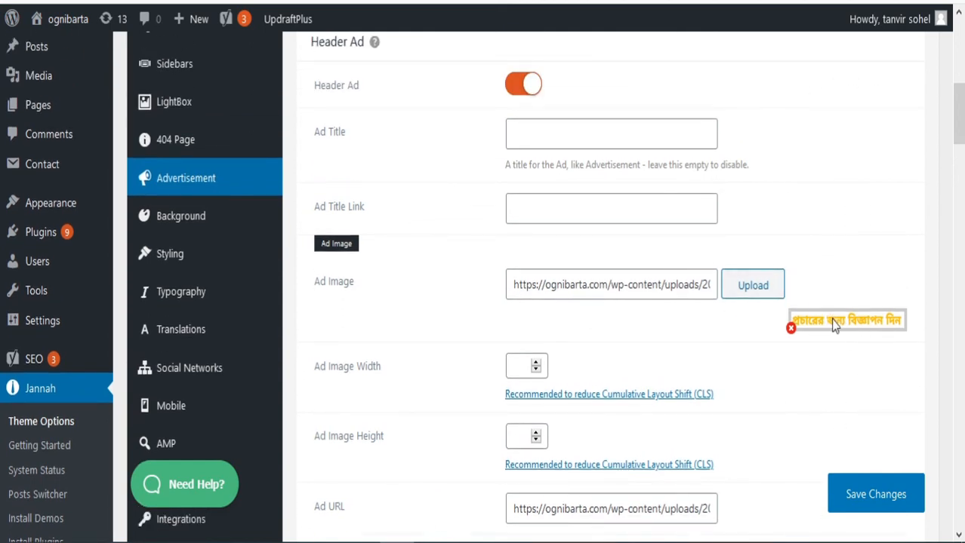
pyautogui.scroll(-2, 785, 315)
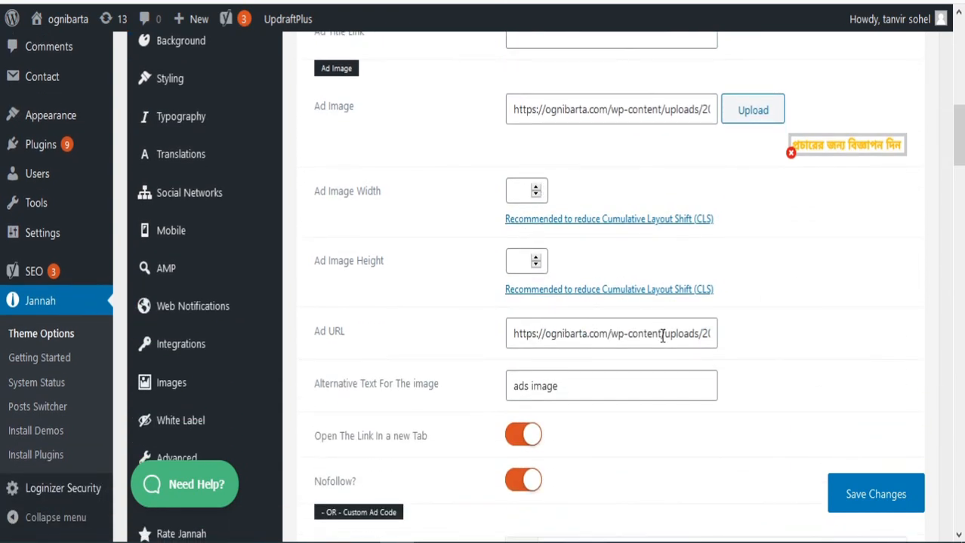
pyautogui.scroll(-5, 559, 407)
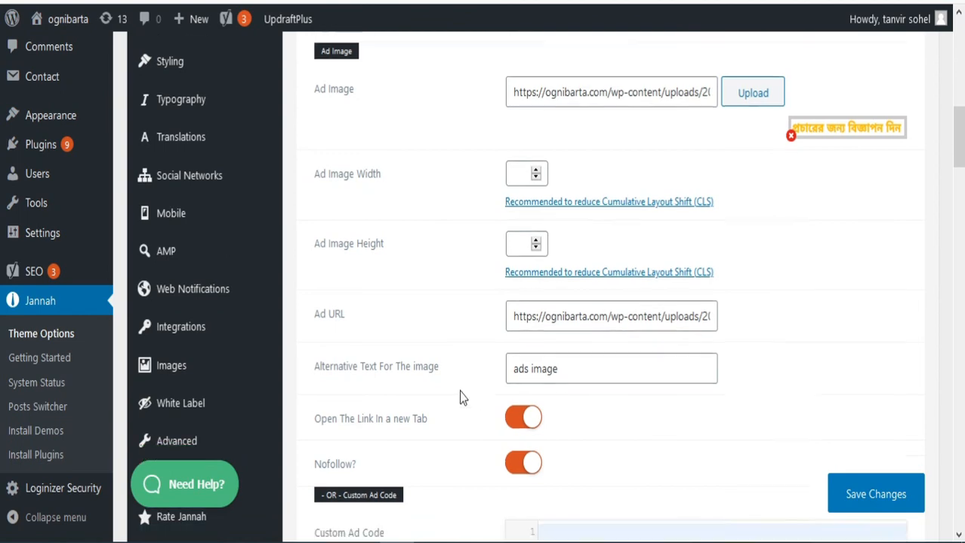
# - Examine the remaining ad placements for the footer, header, articles, category pages and archives, plus the ad shortcode fields
pyautogui.scroll(-8, 523, 314)
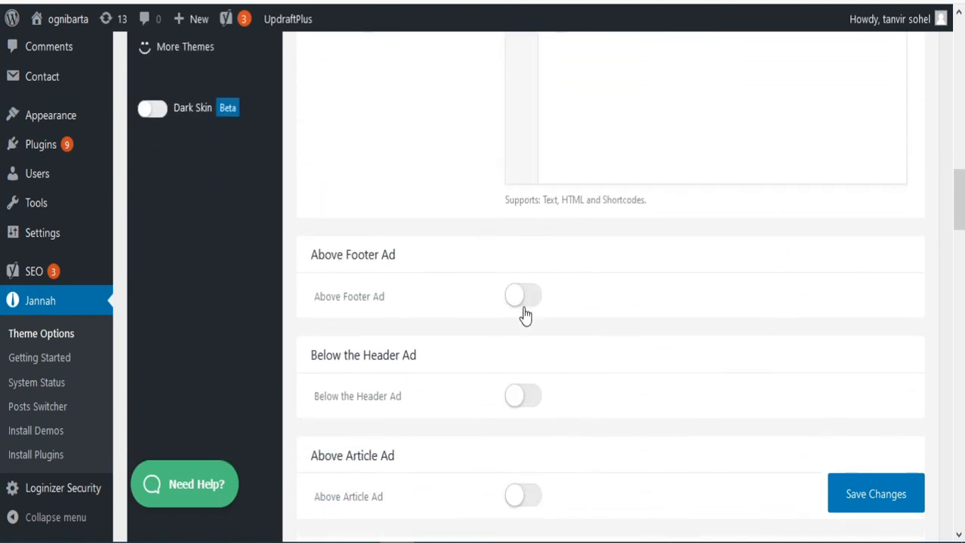
pyautogui.scroll(-15, 519, 330)
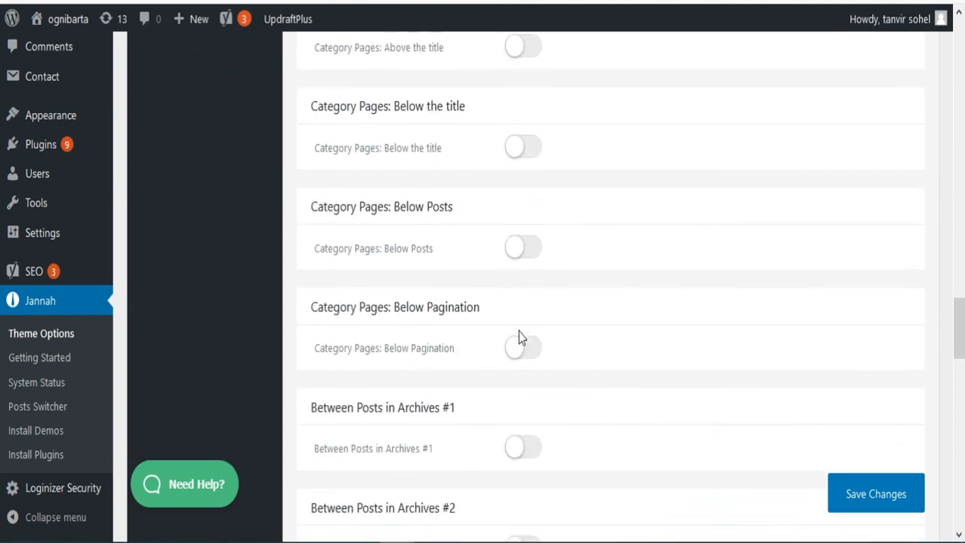
pyautogui.scroll(2, 105, 308)
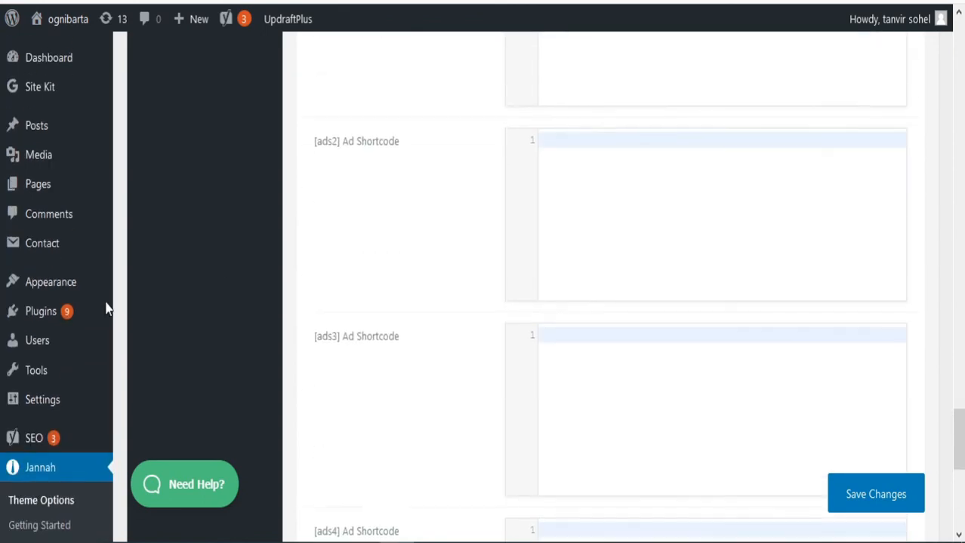
pyautogui.scroll(-4, 65, 319)
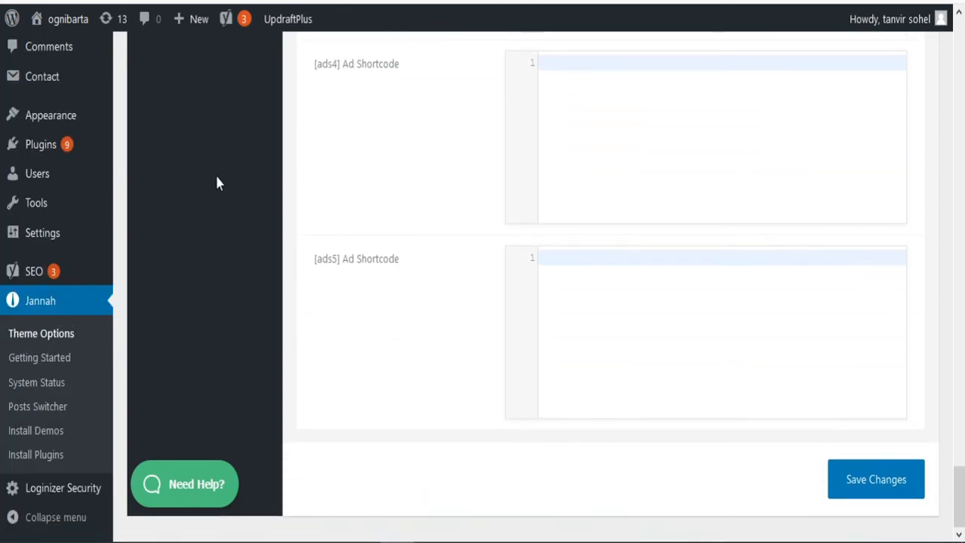
pyautogui.scroll(15, 217, 184)
pyautogui.scroll(12, 217, 183)
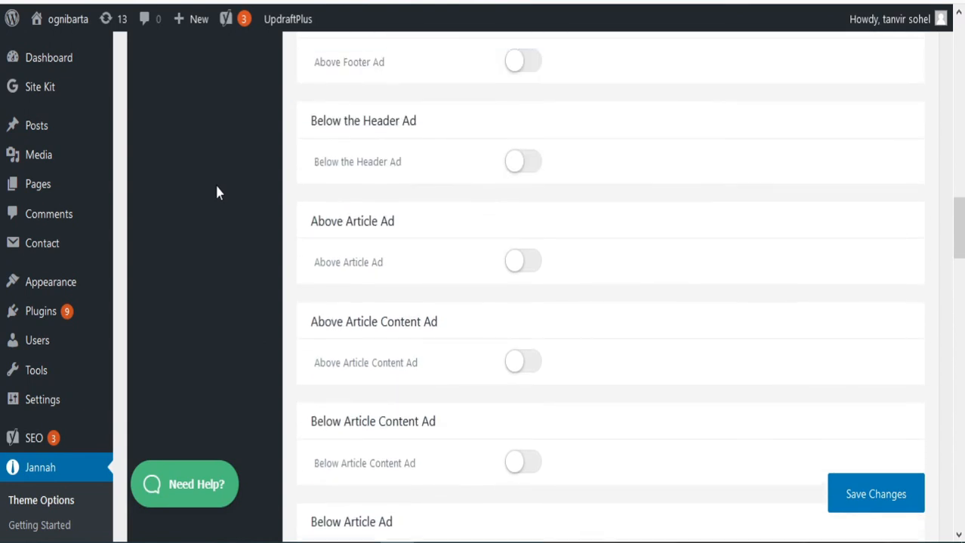
pyautogui.scroll(1, 216, 193)
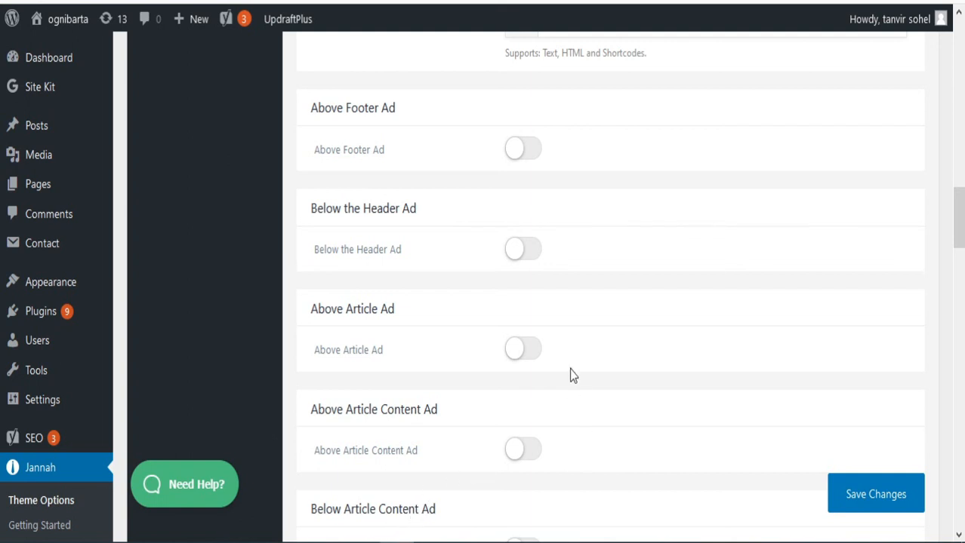
pyautogui.scroll(3, 478, 322)
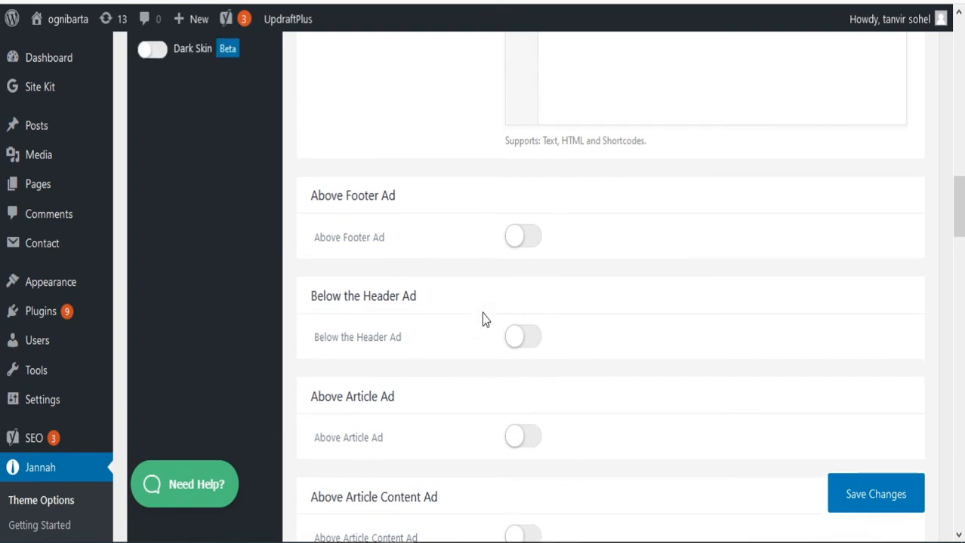
# - Open the Background settings and review the colour, image type, dots overlay and dimmer options
pyautogui.scroll(5, 168, 308)
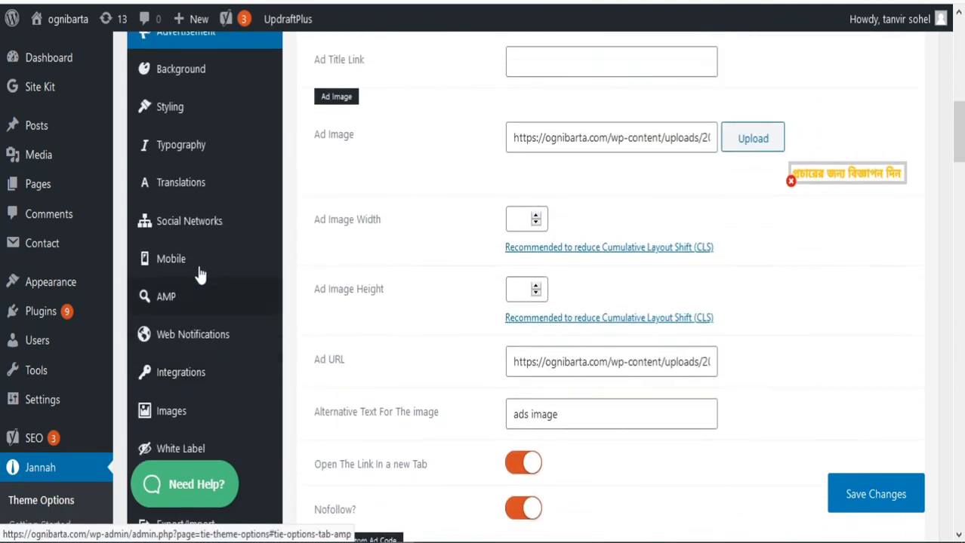
pyautogui.scroll(3, 210, 240)
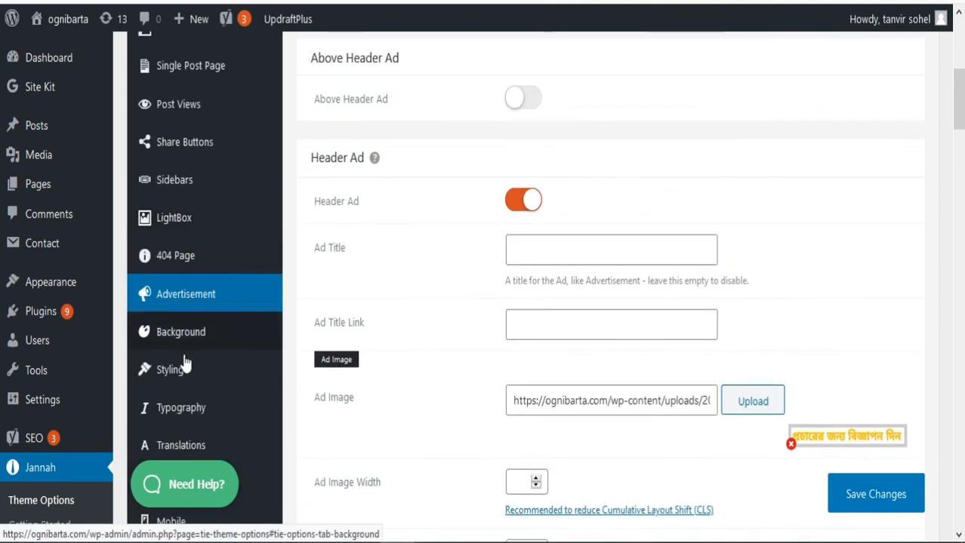
pyautogui.click(209, 349)
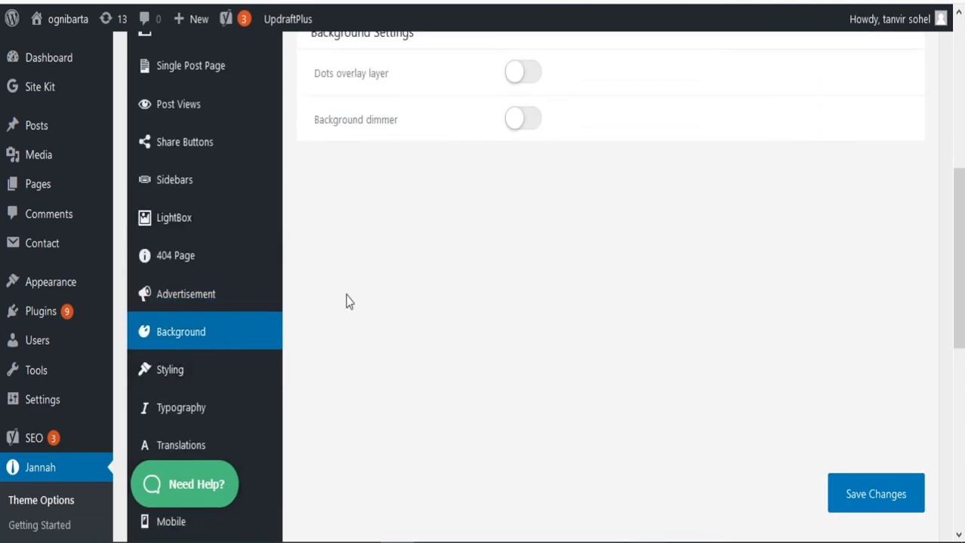
pyautogui.scroll(4, 355, 294)
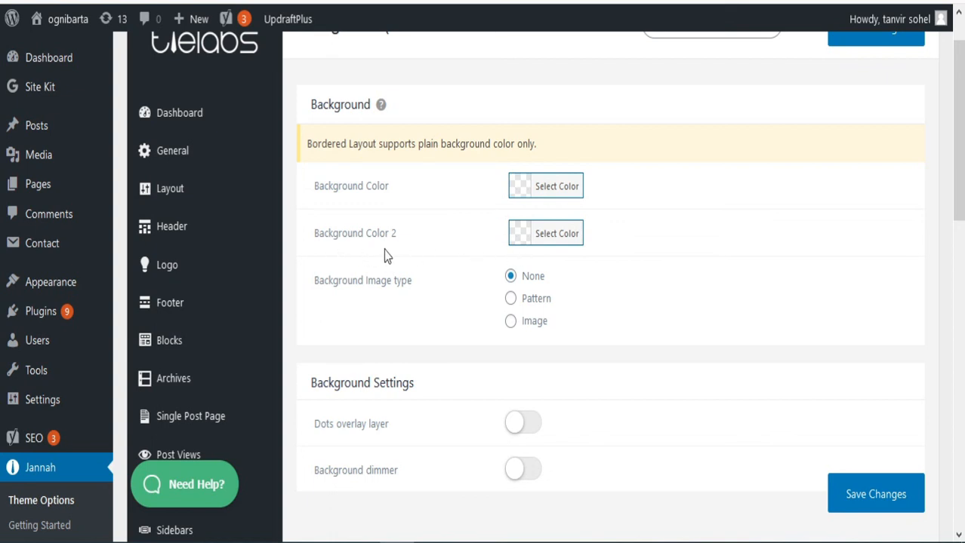
pyautogui.scroll(-2, 384, 255)
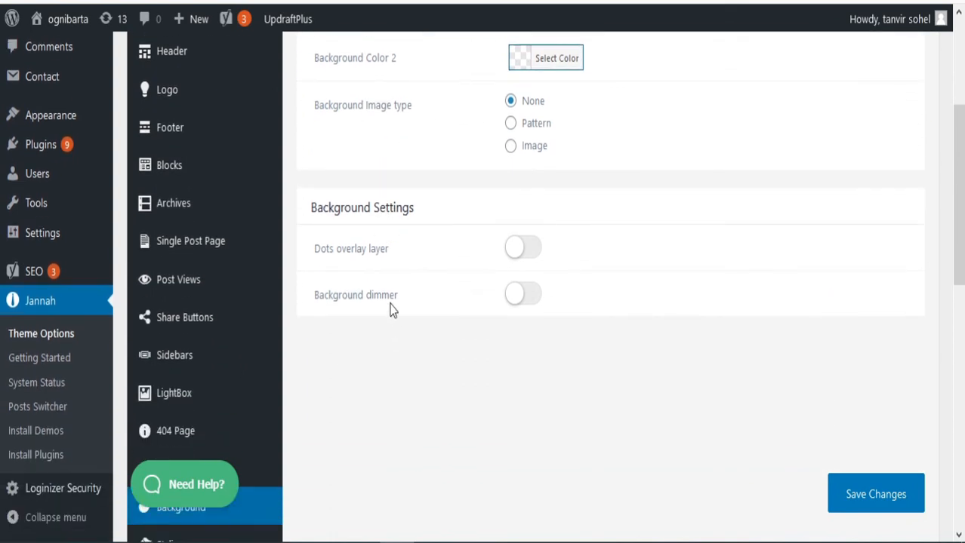
pyautogui.scroll(-1, 391, 309)
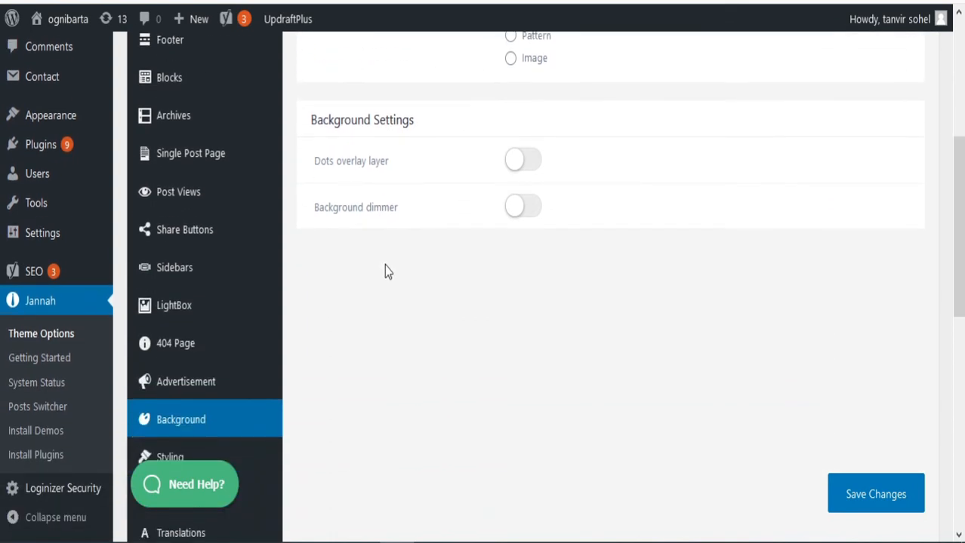
# - Open the Styling settings and review the body, secondary navigation and header colour options
pyautogui.scroll(-2, 273, 341)
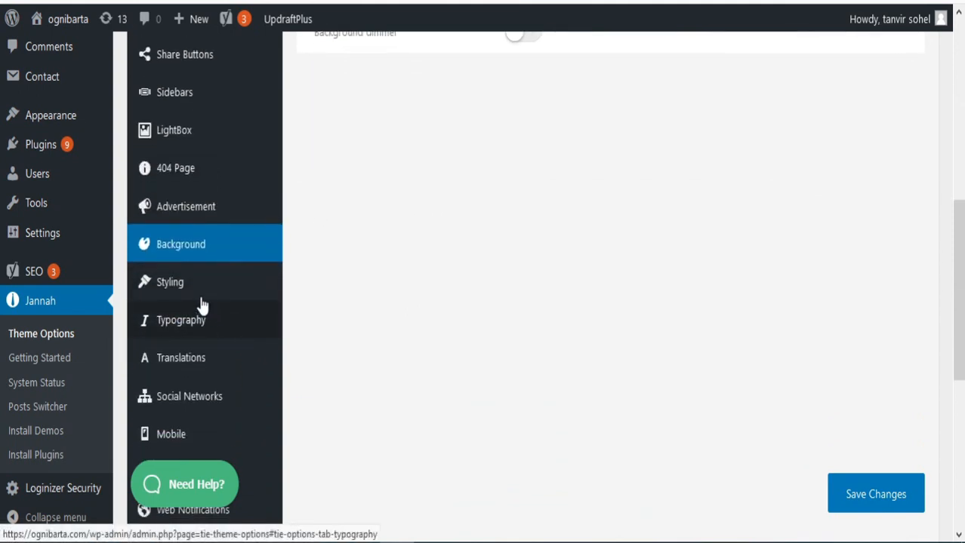
pyautogui.click(178, 295)
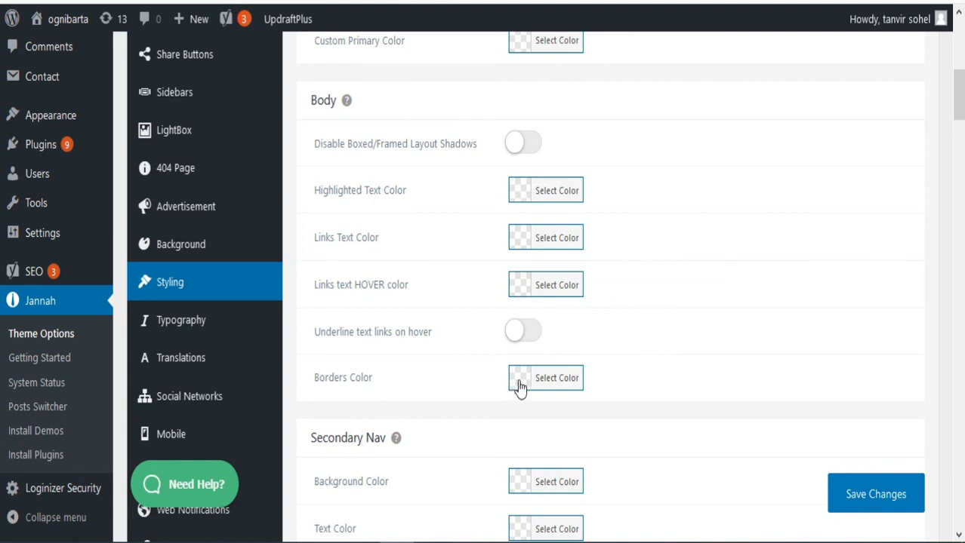
pyautogui.scroll(-2, 529, 389)
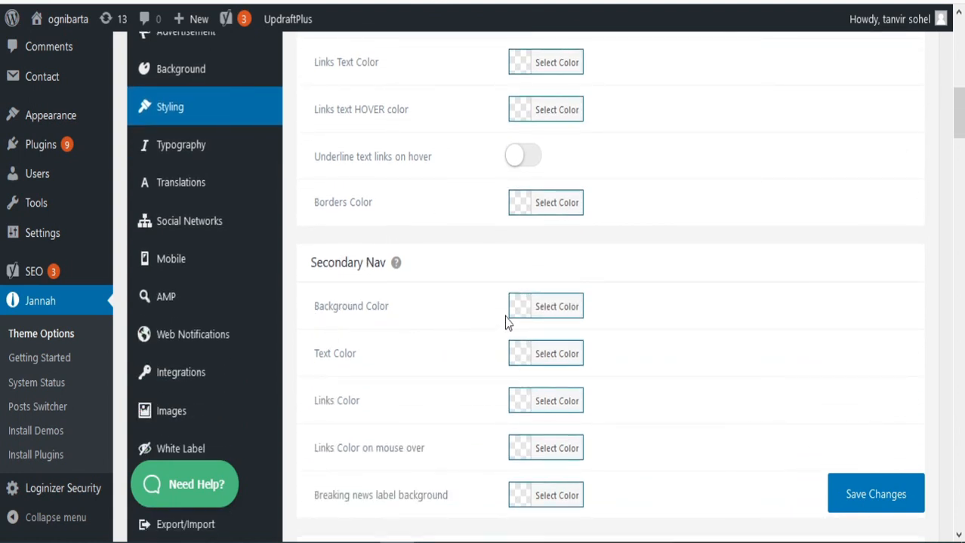
pyautogui.scroll(-4, 362, 383)
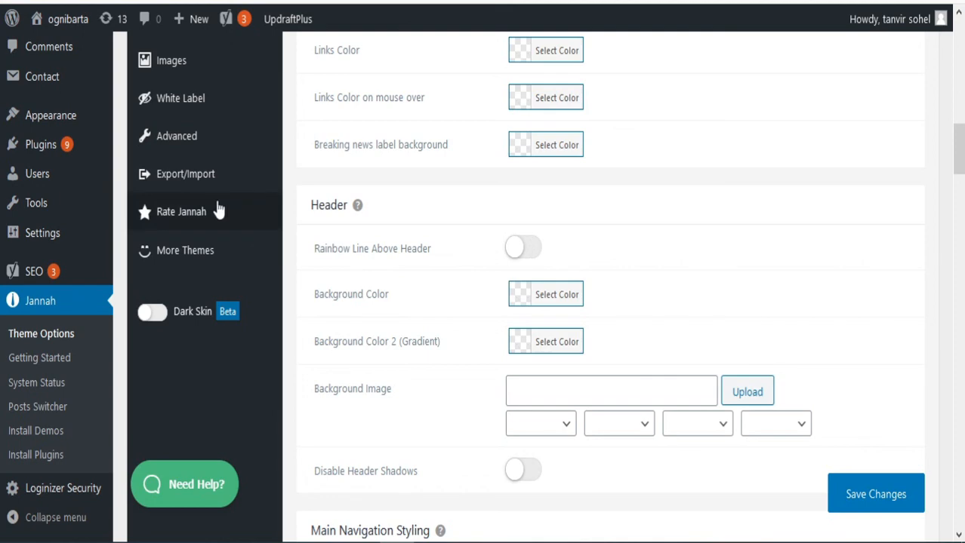
# - Open the Typography settings and review the blockquote font source, Google Web Font character sets and font size options
pyautogui.scroll(4, 219, 227)
pyautogui.scroll(1, 184, 147)
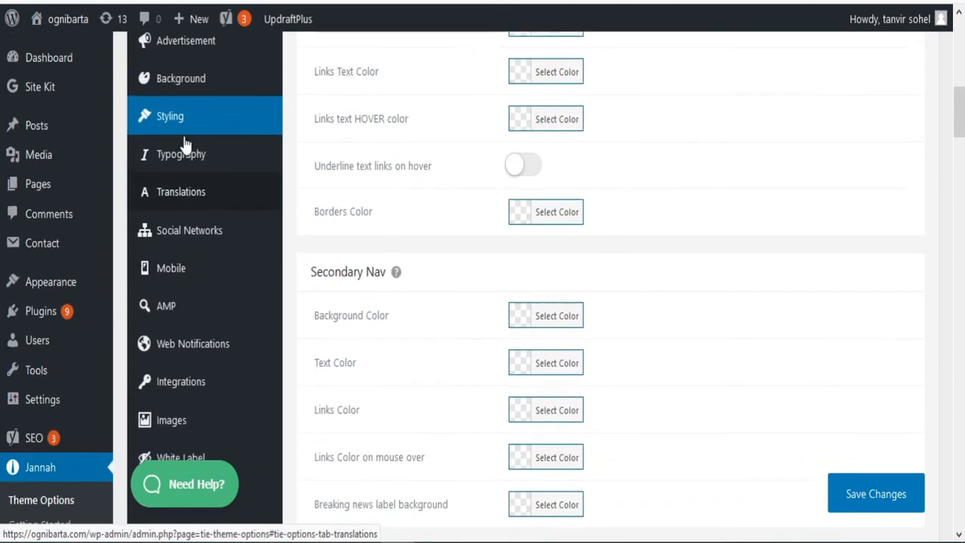
pyautogui.click(176, 198)
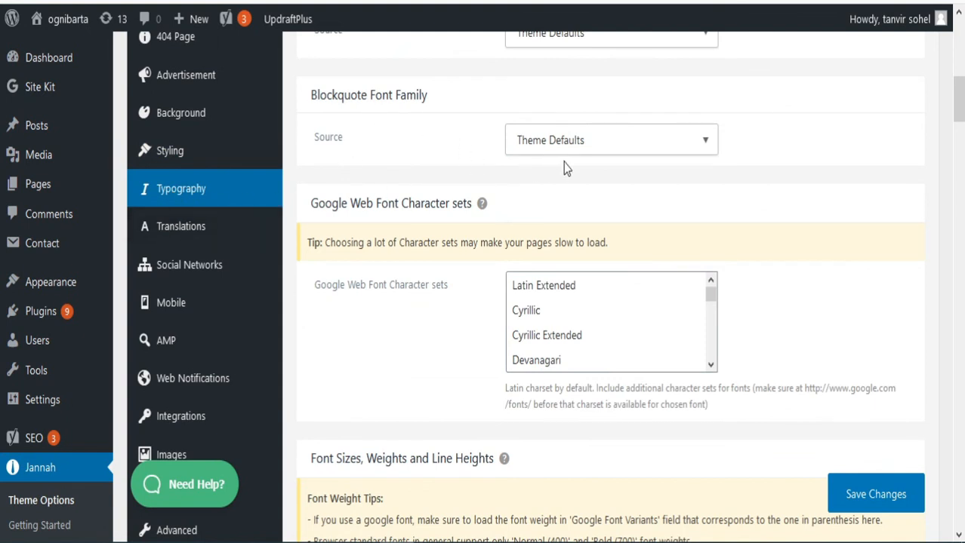
# - Open the Translations settings and examine the text fields from General and Search through Single Post Page, Blocks, Weather and Numbers
pyautogui.click(196, 241)
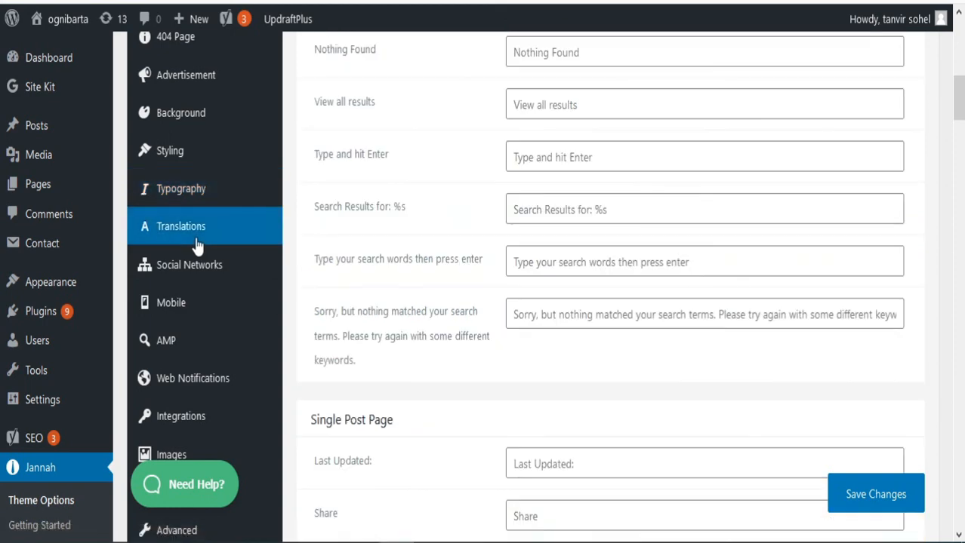
pyautogui.scroll(3, 587, 240)
pyautogui.scroll(5, 587, 240)
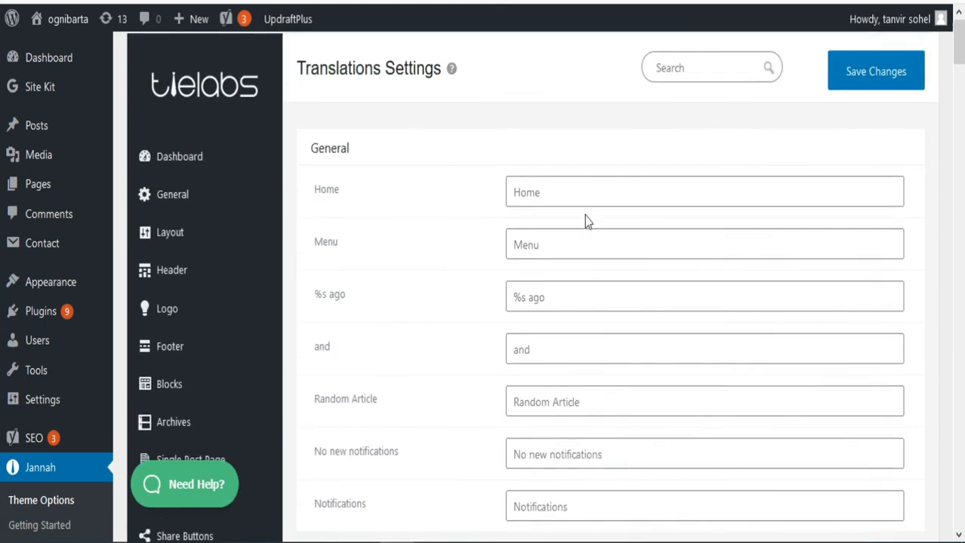
pyautogui.scroll(-10, 444, 224)
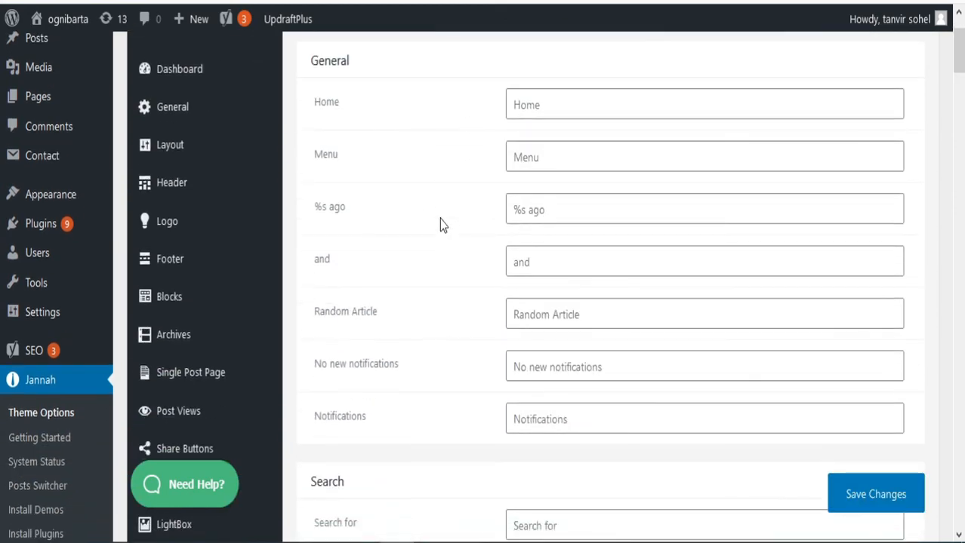
pyautogui.scroll(-8, 441, 220)
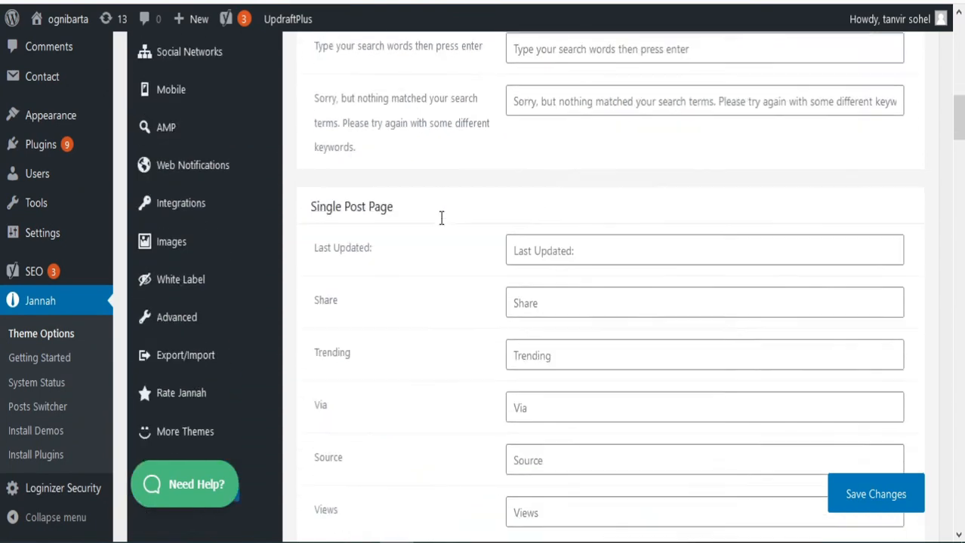
pyautogui.scroll(-12, 440, 220)
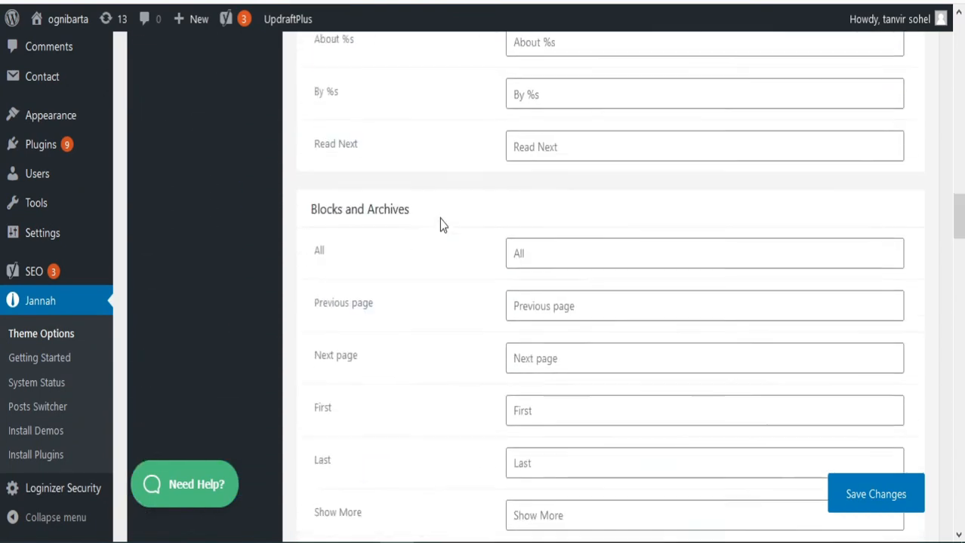
pyautogui.scroll(-12, 439, 219)
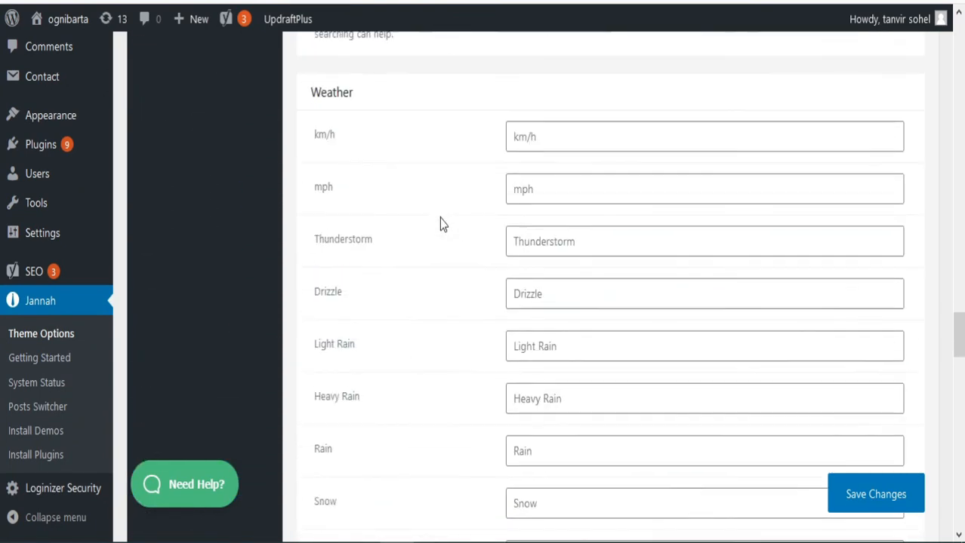
pyautogui.scroll(-10, 439, 217)
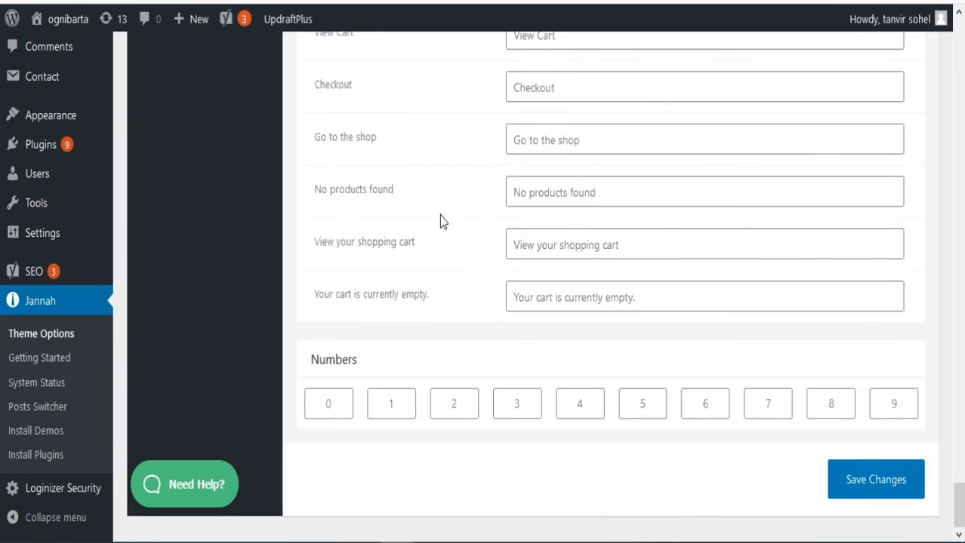
pyautogui.scroll(15, 439, 216)
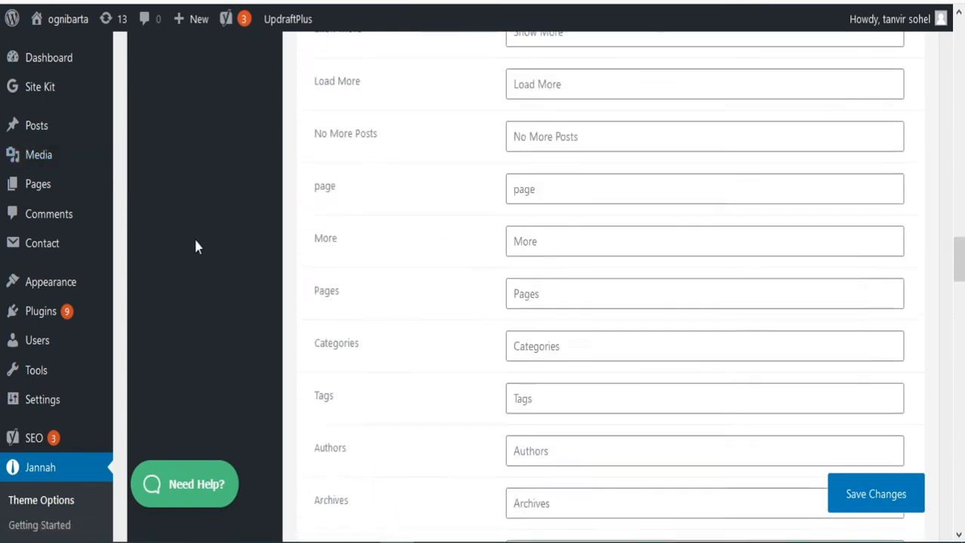
pyautogui.scroll(15, 204, 234)
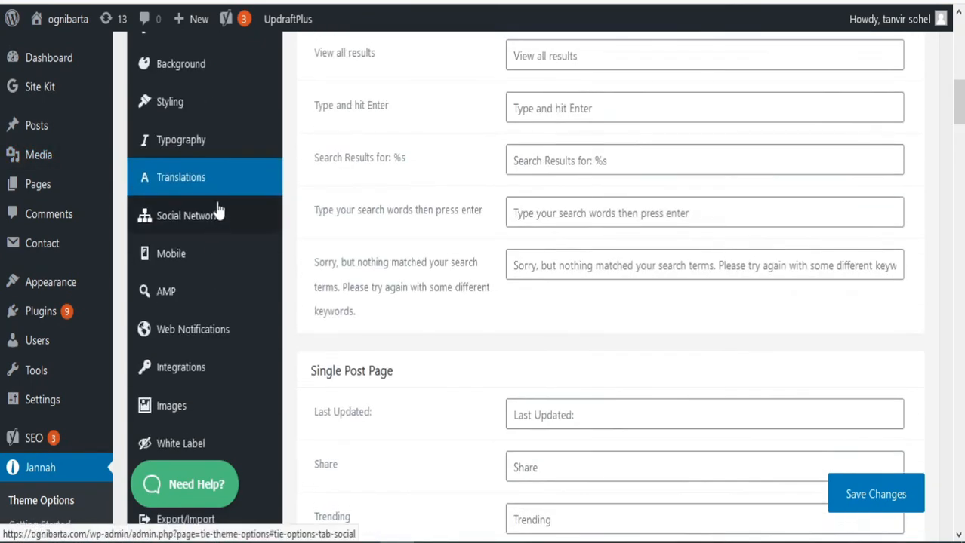
# - Open the Social Networks settings and review the RSS switch and the first profile link fields, such as Facebook, Twitter and Pinterest
pyautogui.scroll(3, 533, 88)
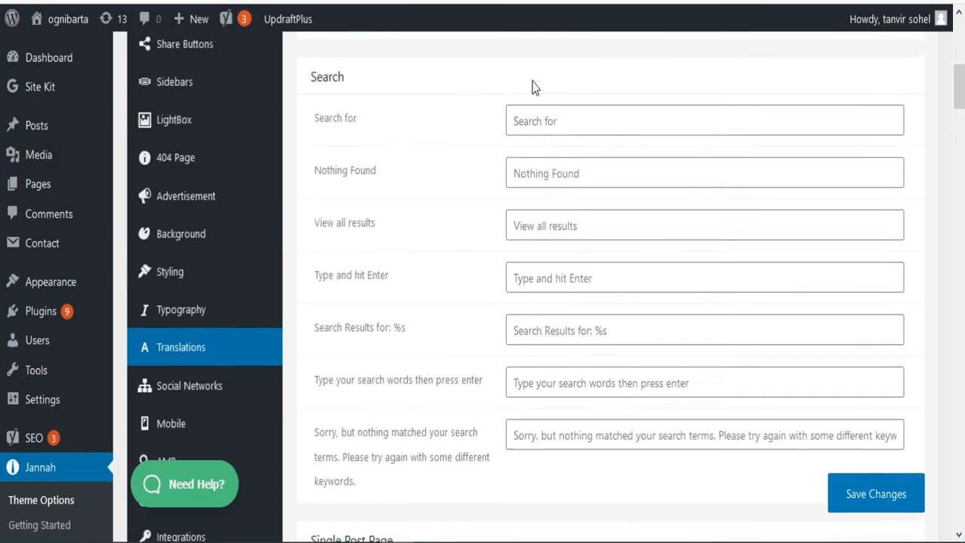
pyautogui.scroll(7, 465, 253)
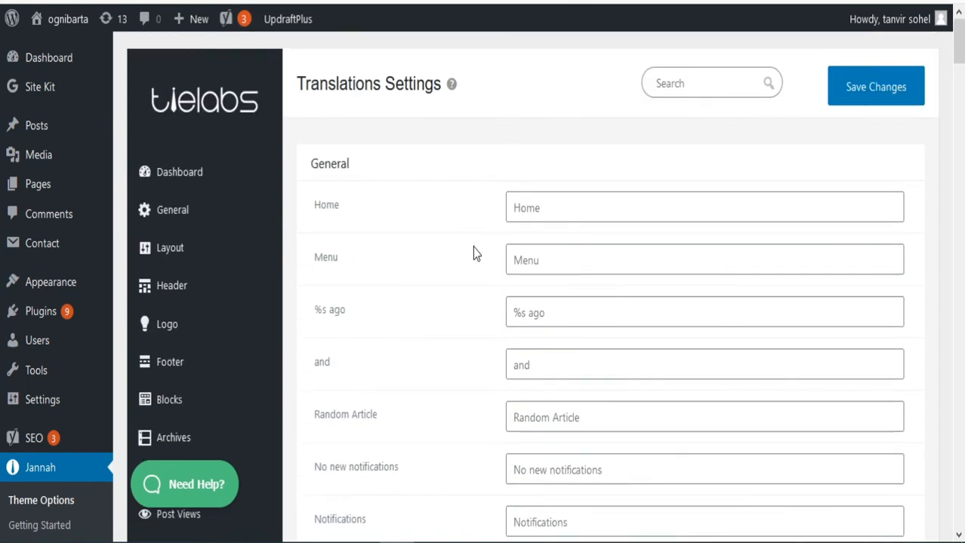
pyautogui.scroll(-8, 101, 270)
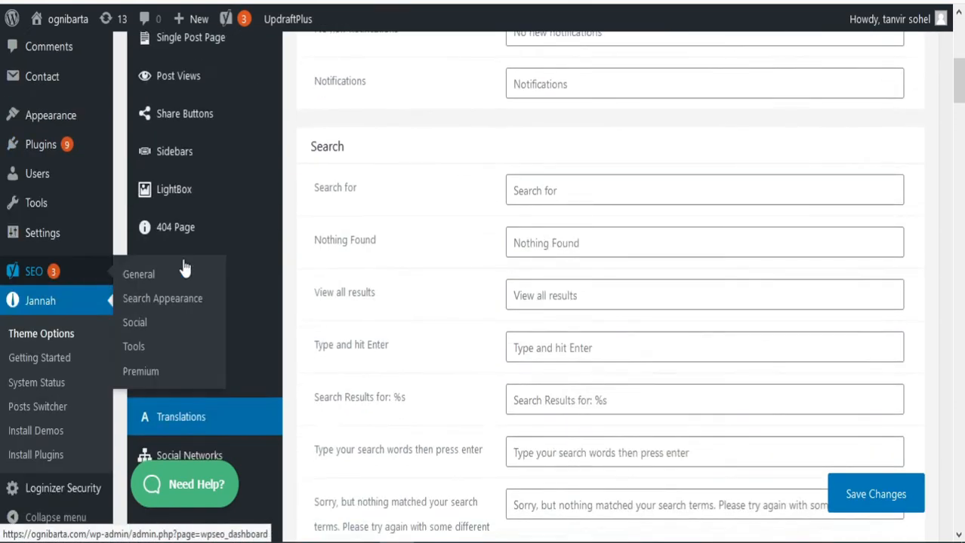
pyautogui.scroll(-4, 211, 273)
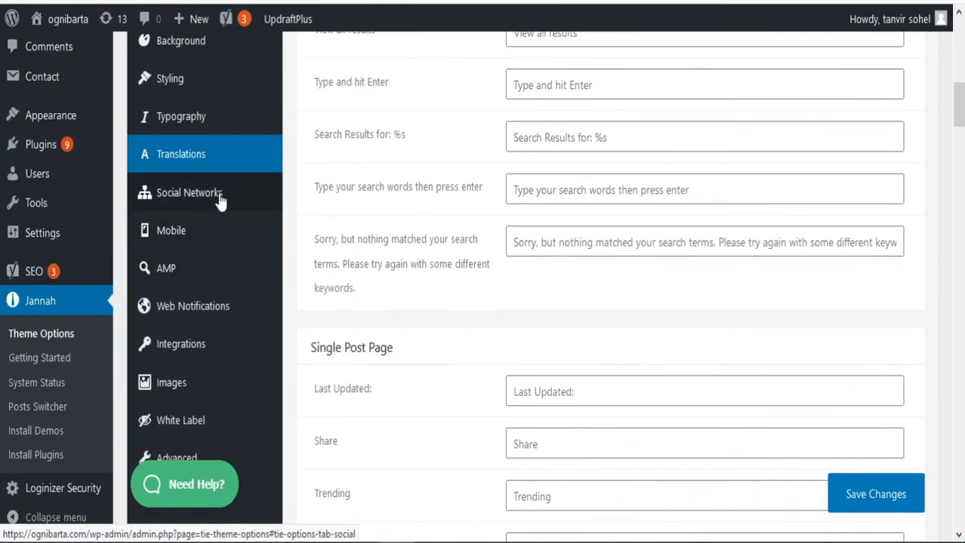
pyautogui.click(219, 198)
pyautogui.scroll(3, 372, 215)
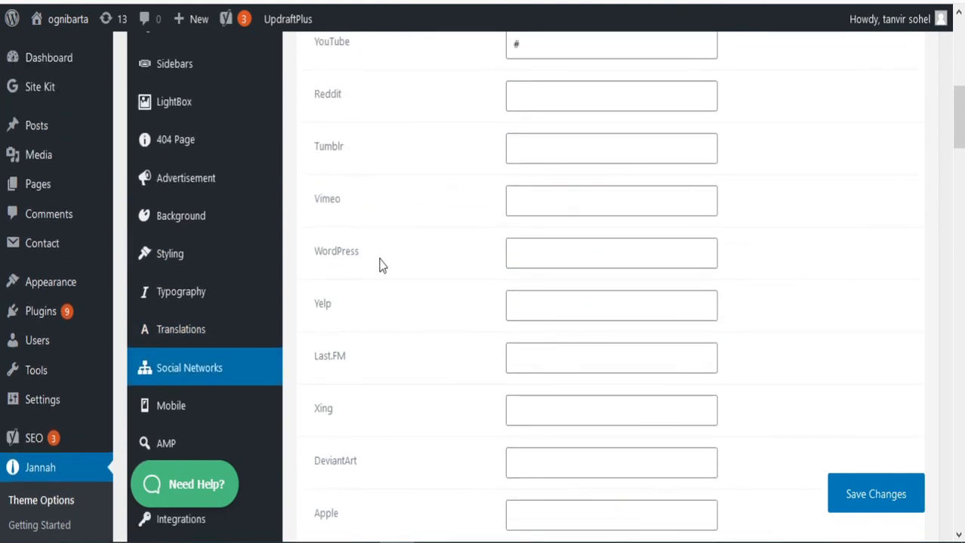
pyautogui.scroll(8, 381, 264)
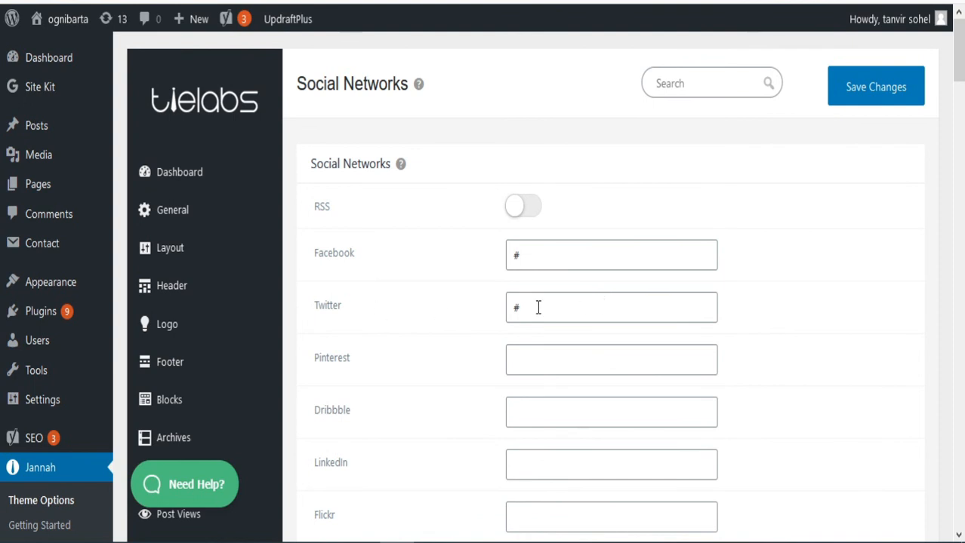
# - Examine the further social profile fields from YouTube, Reddit and Tumblr through GitHub, Instagram, Spotify and Google Play
pyautogui.scroll(-3, 430, 345)
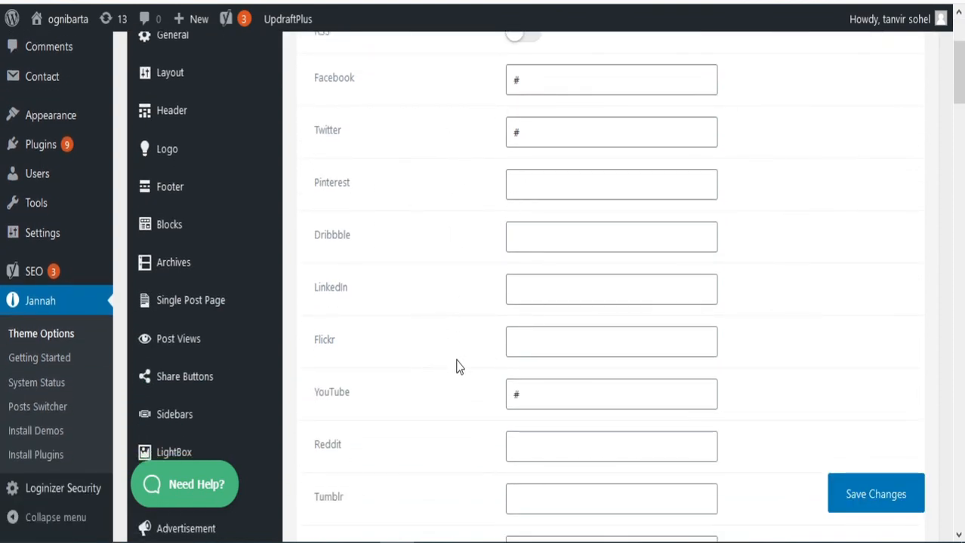
pyautogui.scroll(-1, 470, 397)
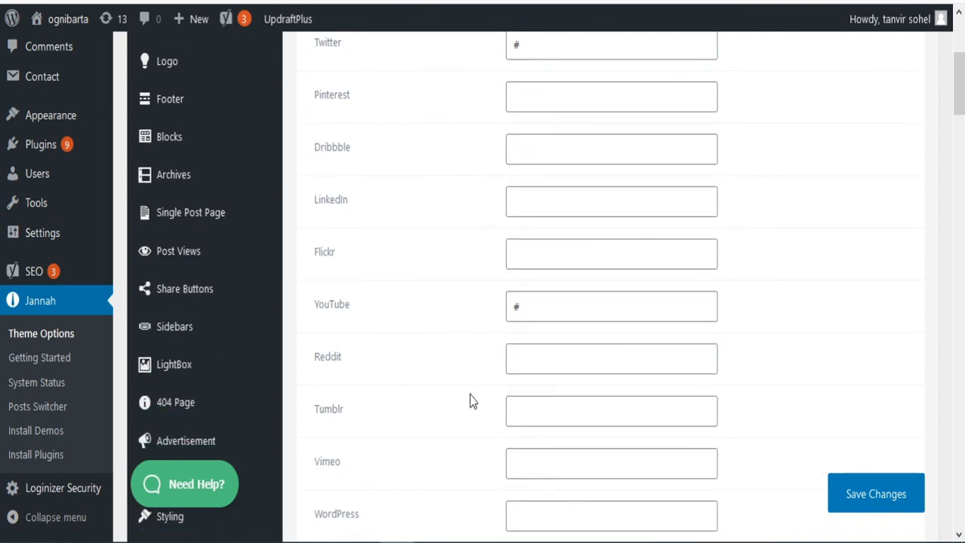
pyautogui.scroll(-1, 476, 393)
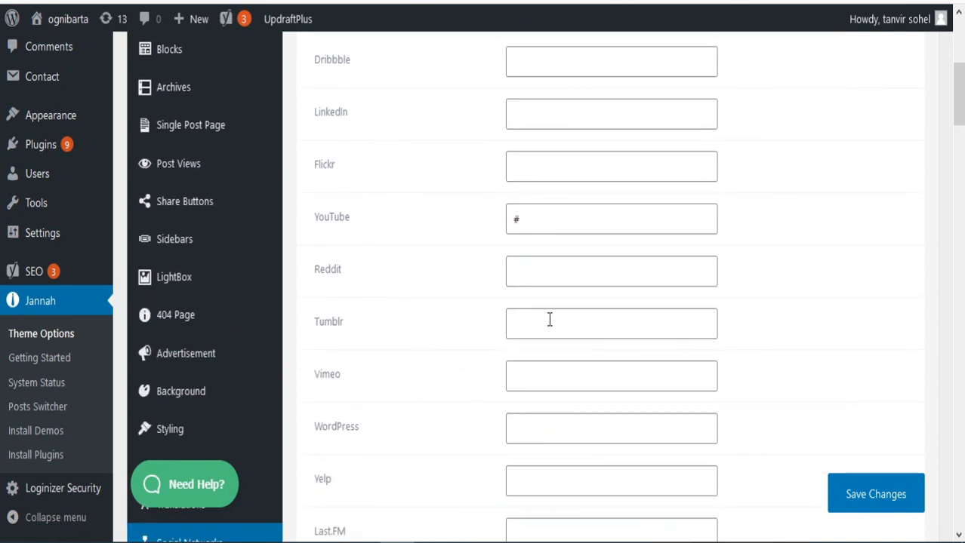
pyautogui.scroll(-4, 549, 321)
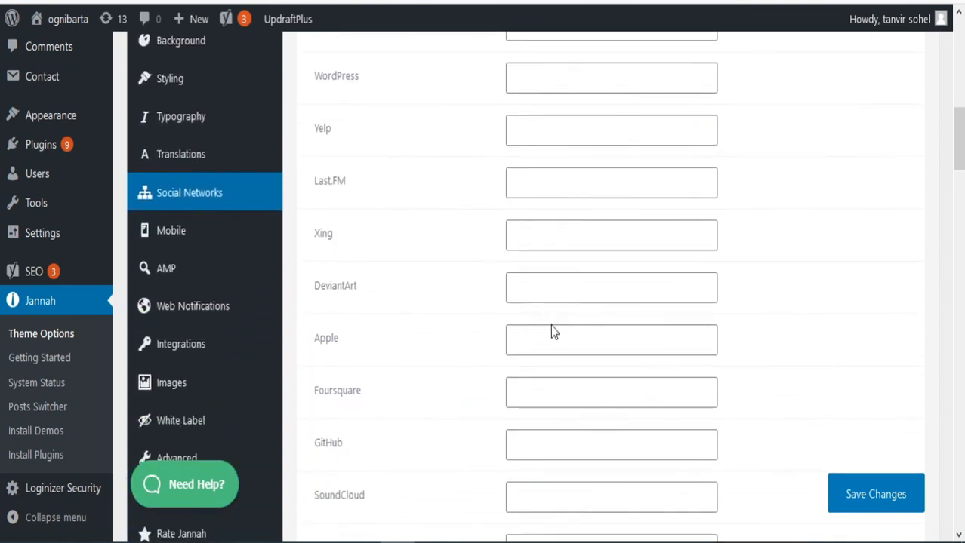
pyautogui.scroll(-2, 550, 328)
pyautogui.scroll(-7, 513, 373)
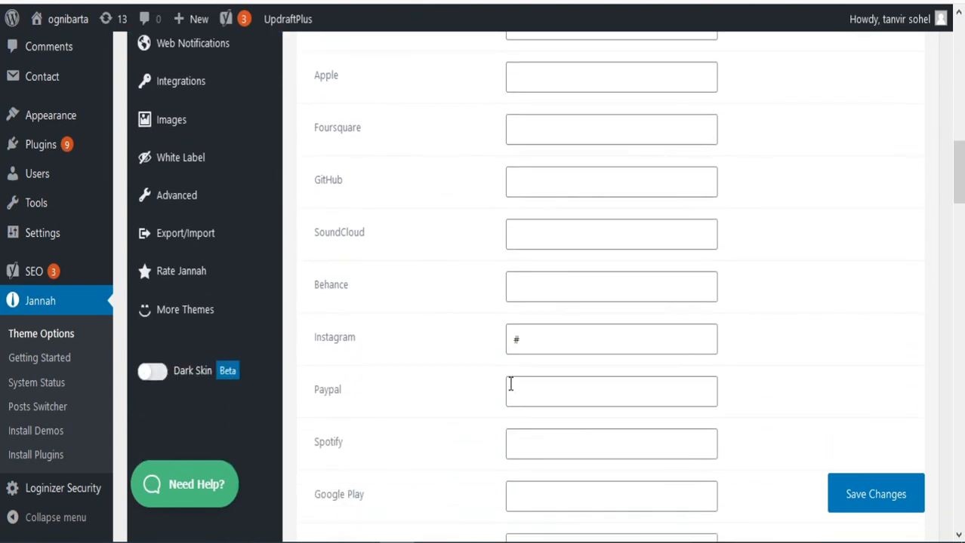
# - Open the Mobile settings and review the mobile header, header button, menu icon and menu layout options
pyautogui.scroll(5, 269, 300)
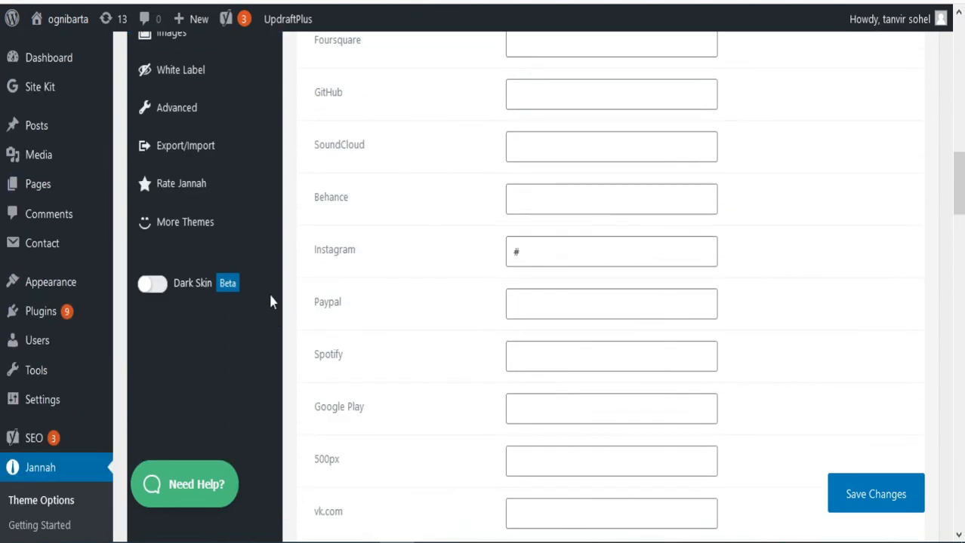
pyautogui.scroll(5, 257, 267)
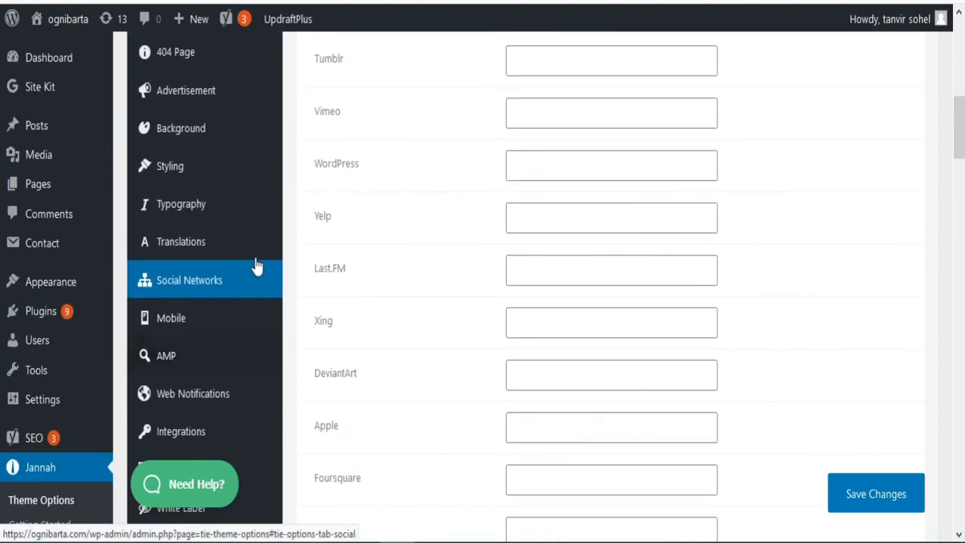
pyautogui.click(194, 327)
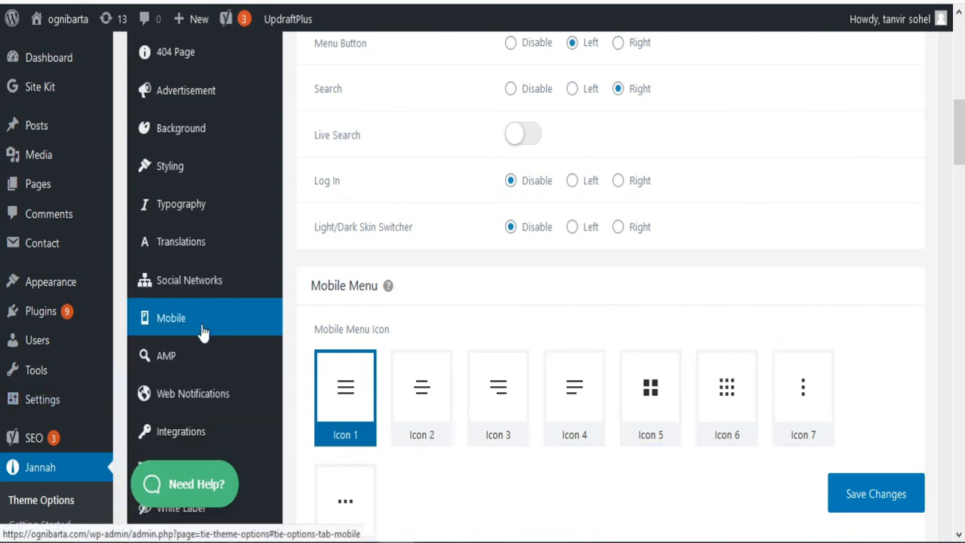
pyautogui.scroll(-1, 224, 355)
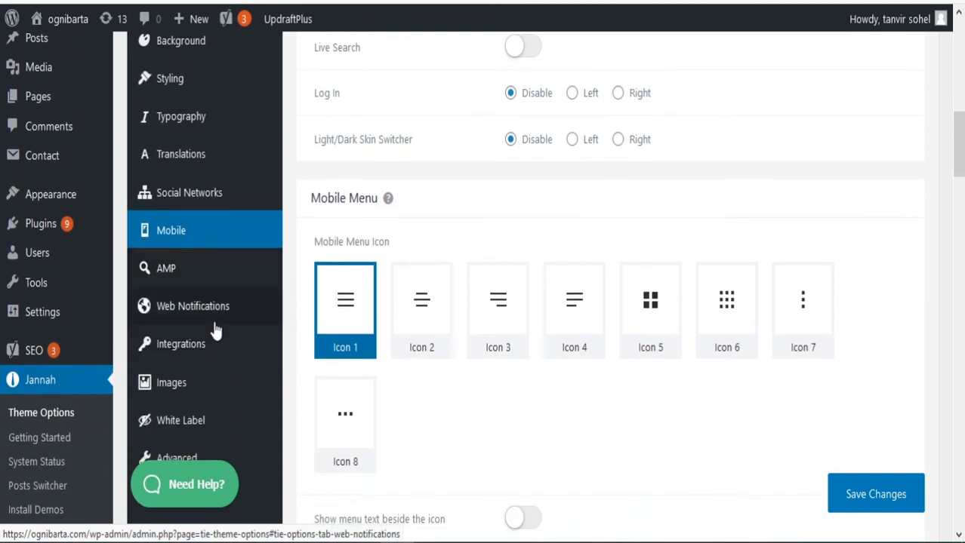
pyautogui.scroll(-1, 220, 353)
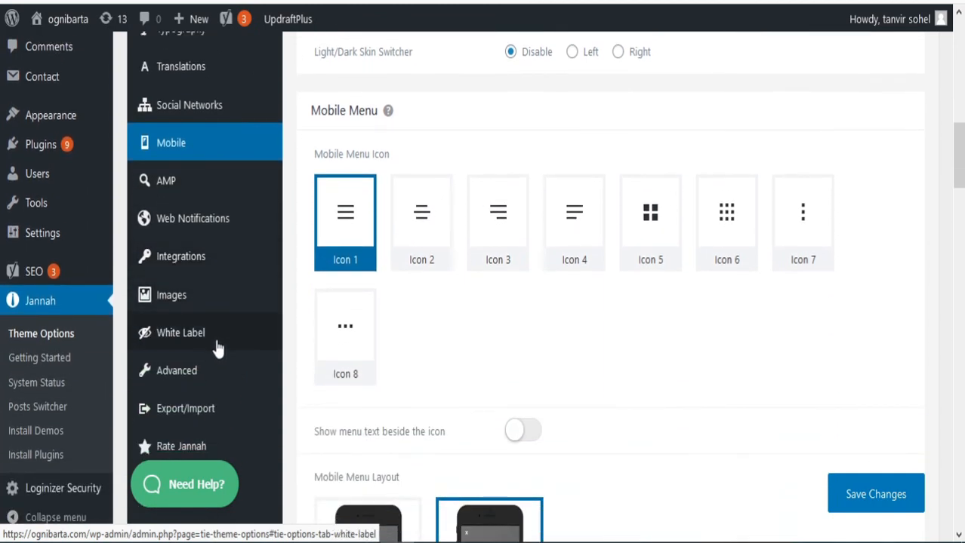
pyautogui.scroll(-1, 218, 348)
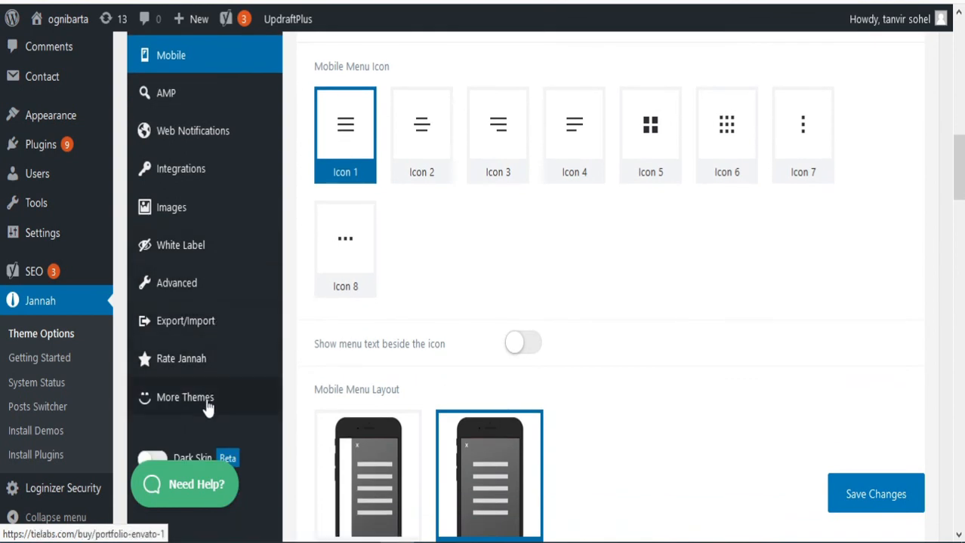
pyautogui.scroll(5, 215, 248)
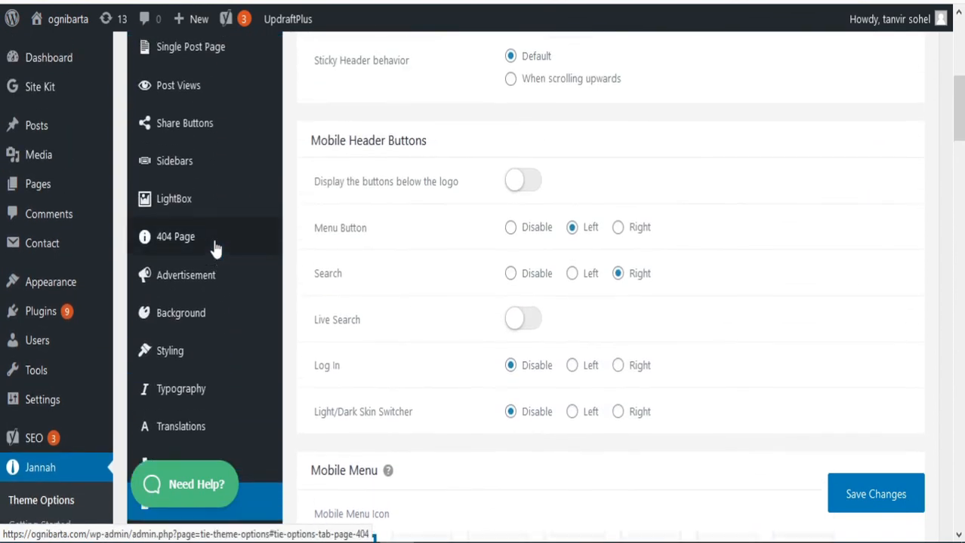
pyautogui.scroll(5, 215, 248)
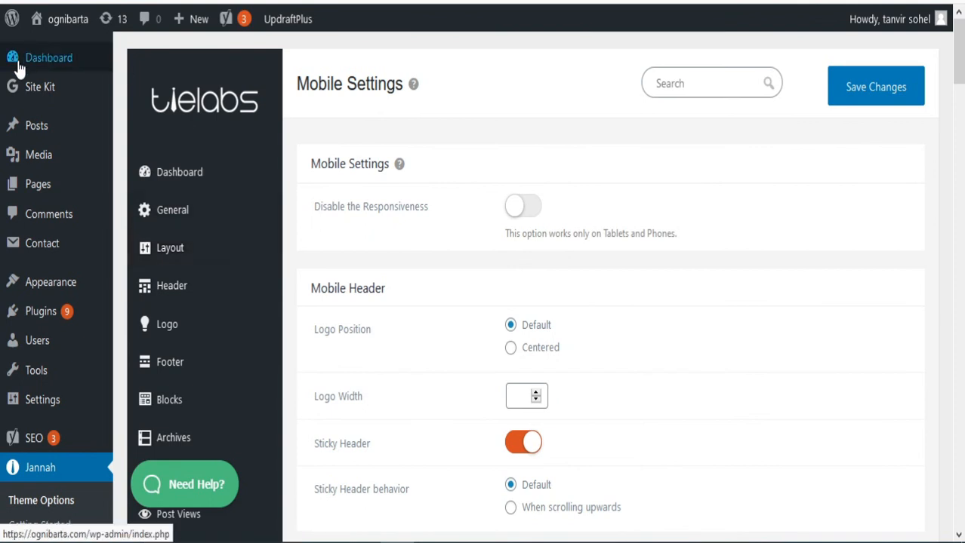
# - Return to the WordPress Dashboard home page and review its widgets, including Yoast SEO Posts Overview, Site Health Status and Quick Draft
pyautogui.moveTo(38, 68)
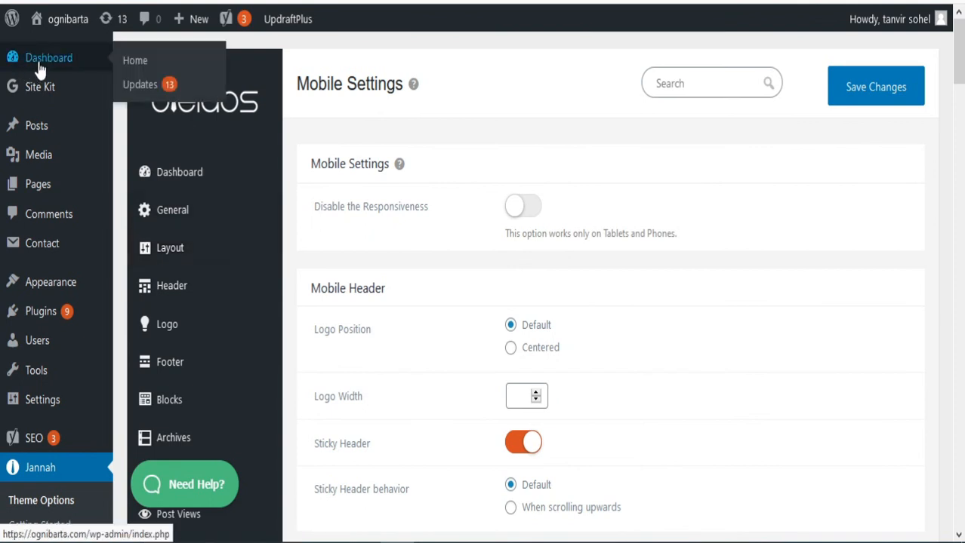
pyautogui.click(136, 72)
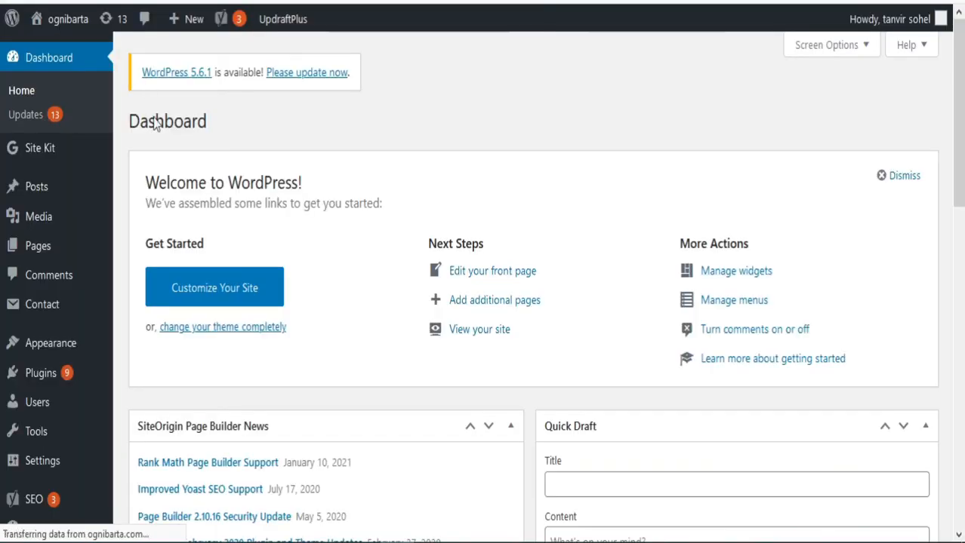
pyautogui.scroll(-12, 396, 278)
pyautogui.scroll(-4, 397, 270)
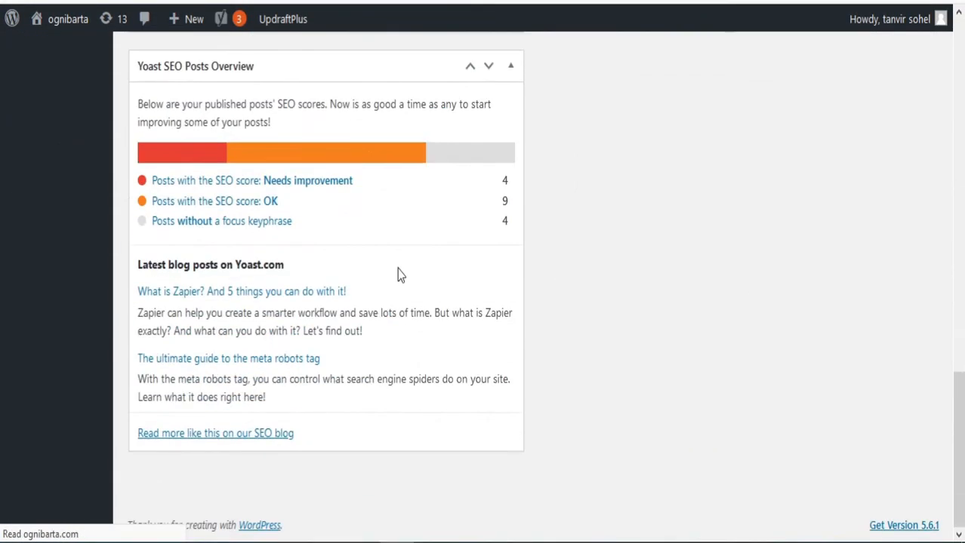
pyautogui.scroll(7, 399, 274)
pyautogui.scroll(8, 399, 273)
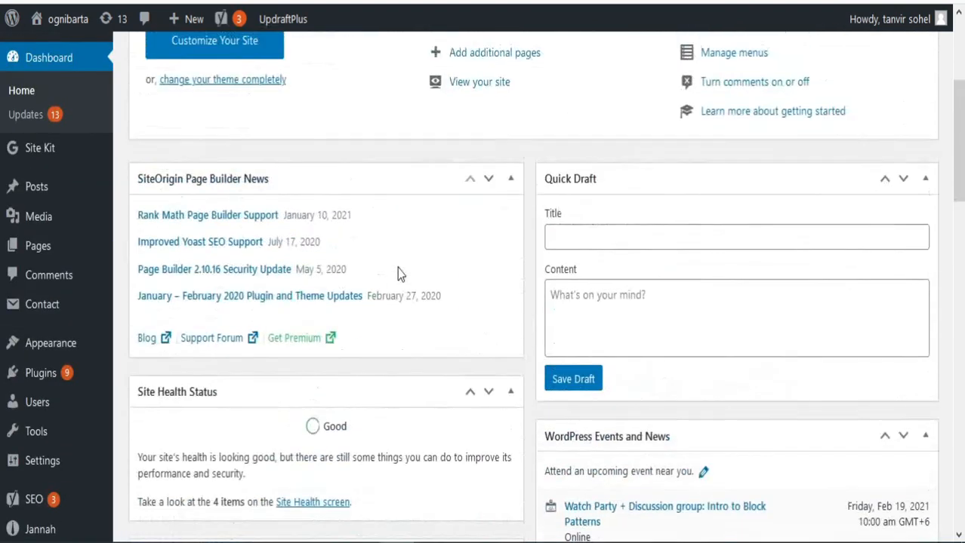